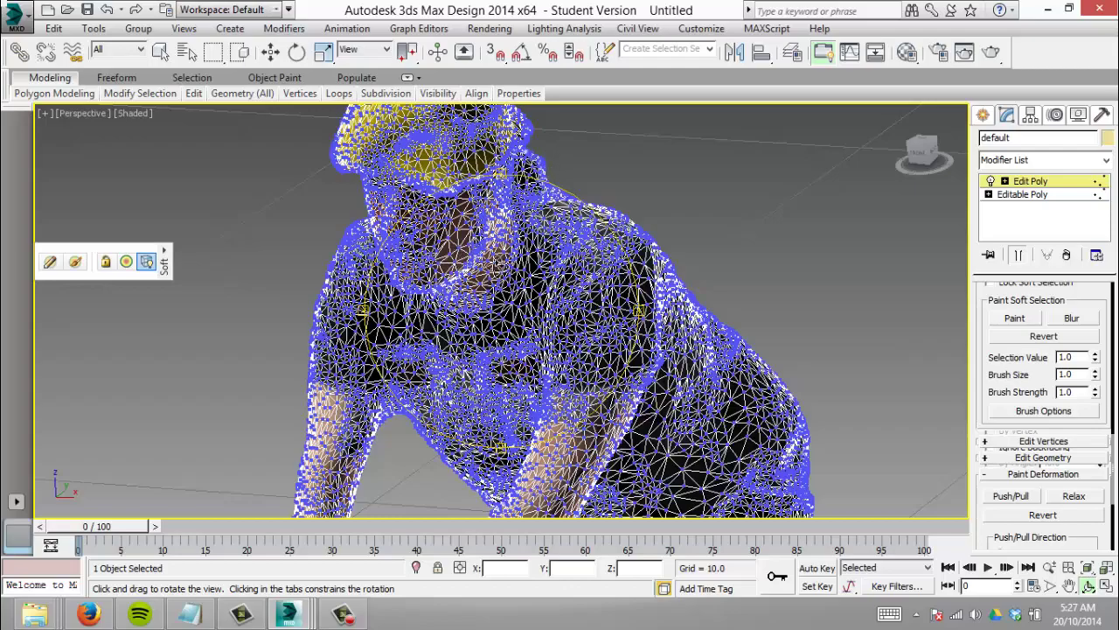
# Step: Add a ProOptimizer modifier to the scanned figure mesh and calculate its optimization
pyautogui.moveTo(507, 266); pyautogui.dragTo(556, 194)
pyautogui.scroll(5, 556, 194)
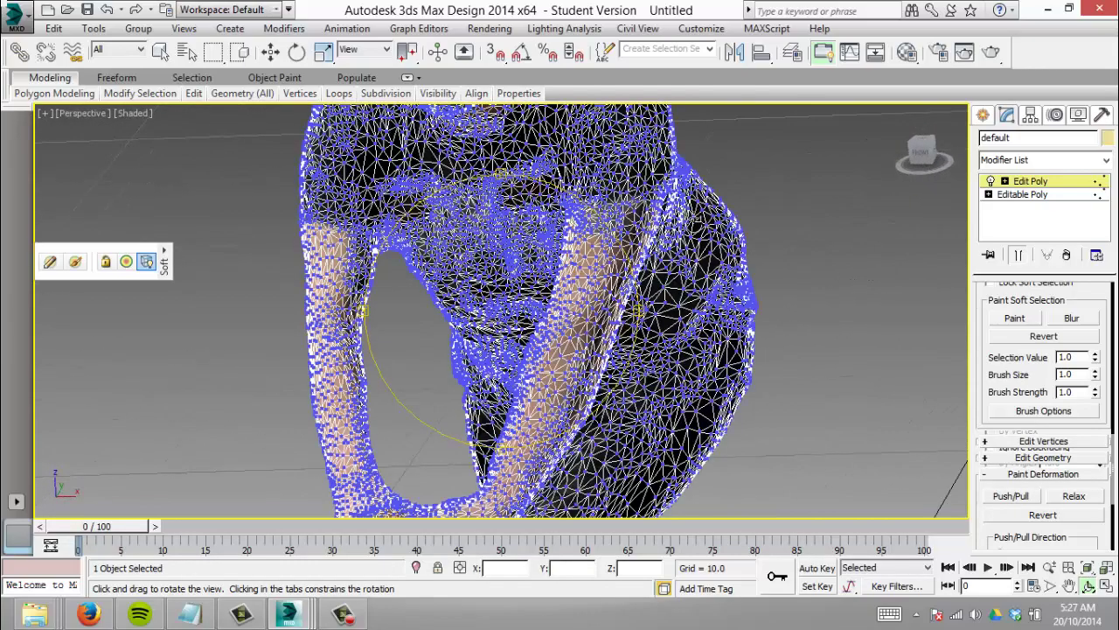
pyautogui.click(1106, 160)
pyautogui.scroll(-2, 1041, 535)
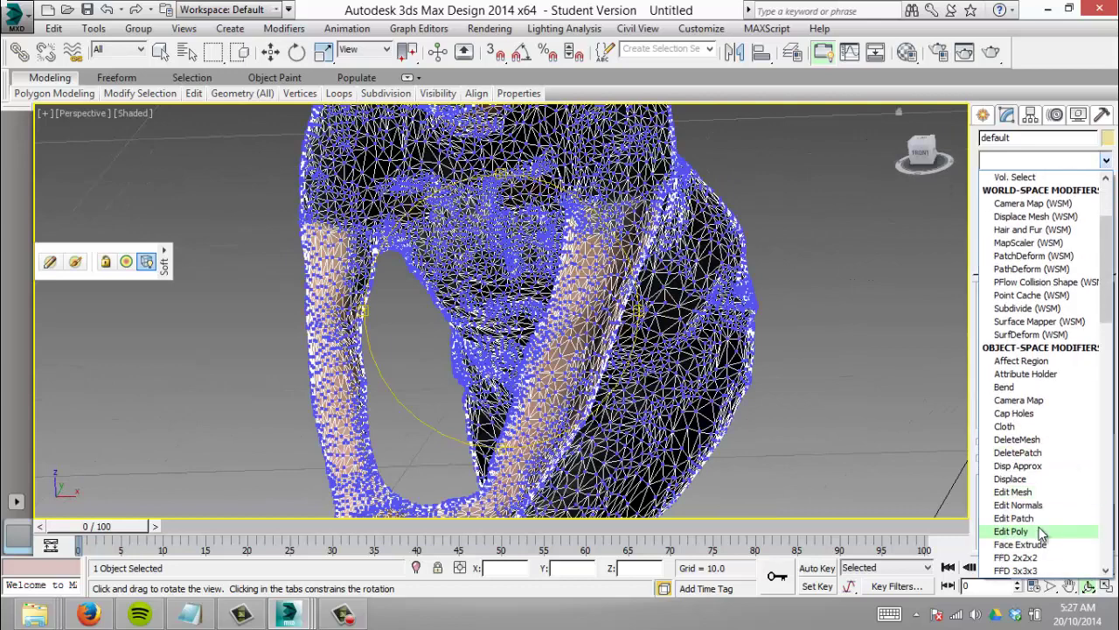
pyautogui.scroll(-18, 1040, 532)
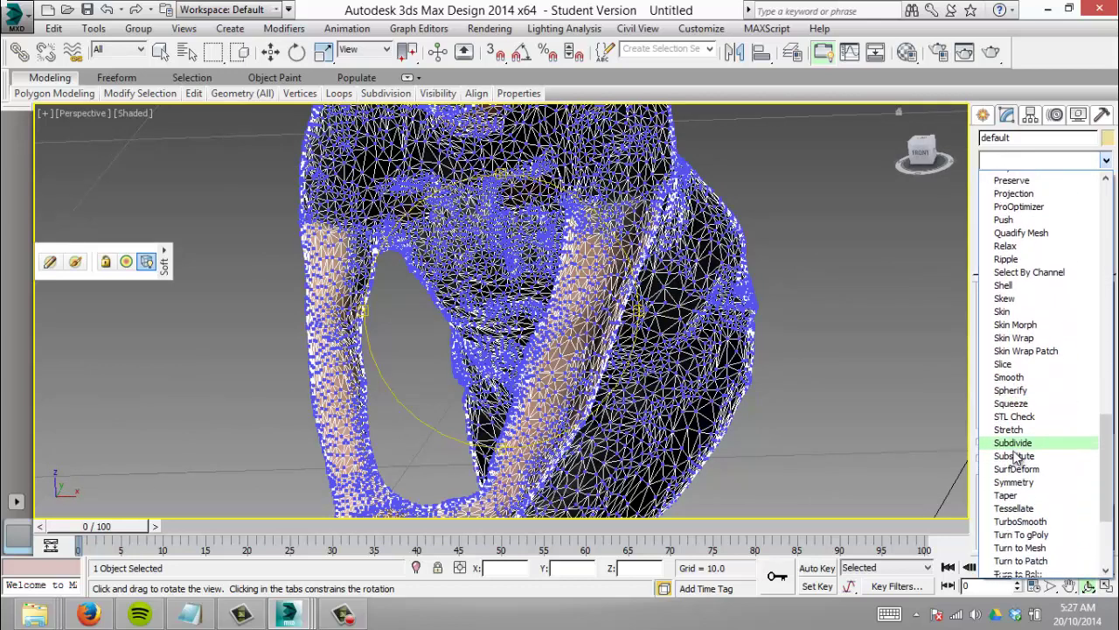
pyautogui.scroll(-4, 1014, 456)
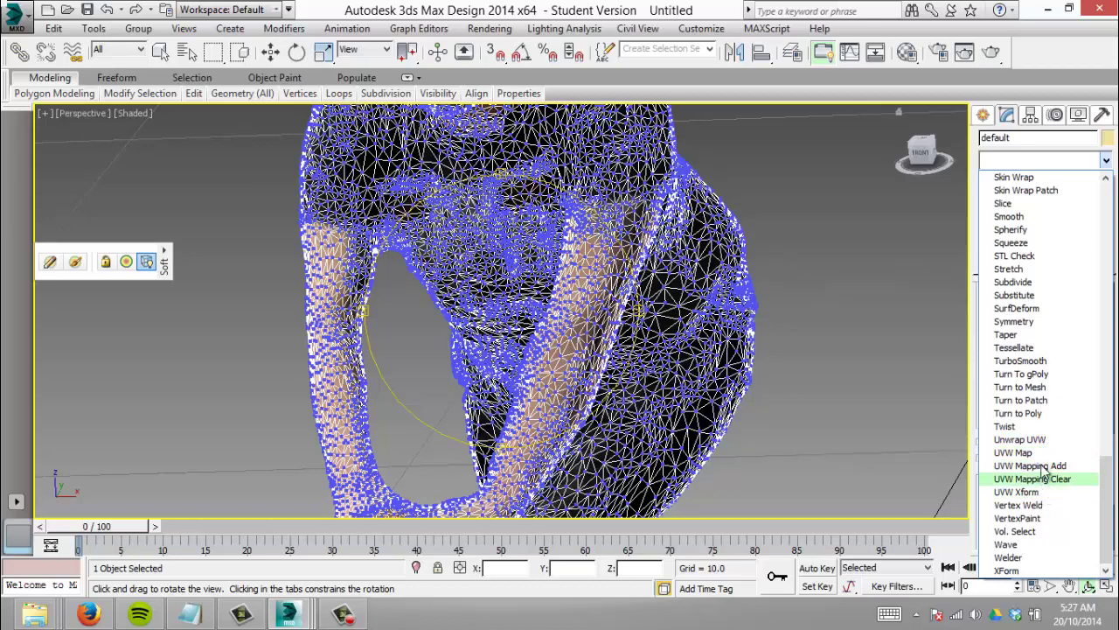
pyautogui.scroll(3, 1038, 344)
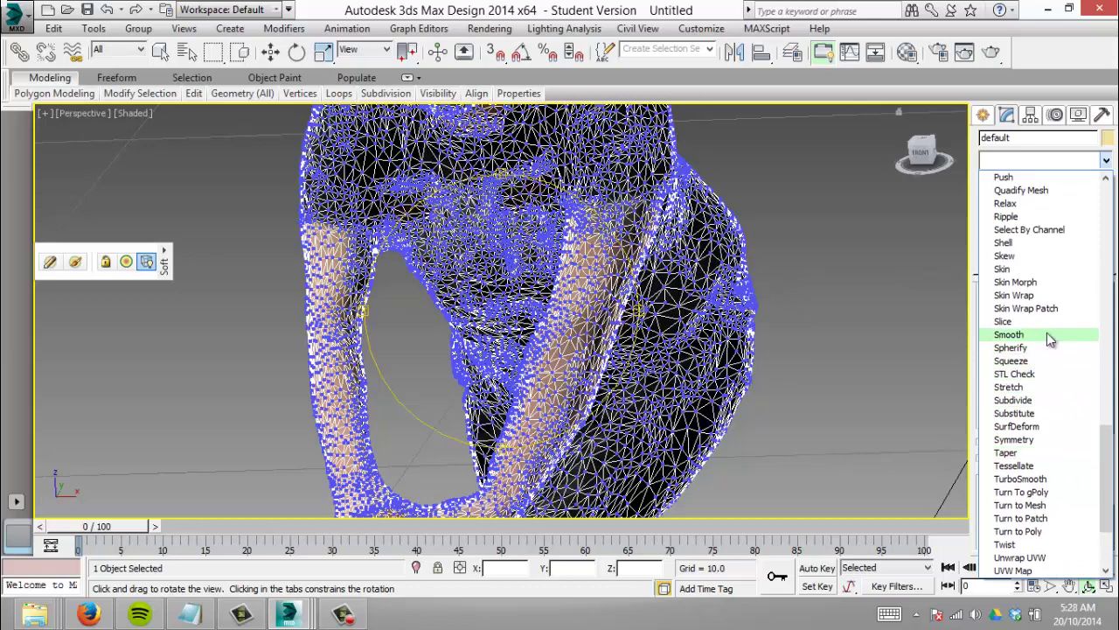
pyautogui.scroll(1, 1047, 331)
pyautogui.scroll(1, 1049, 262)
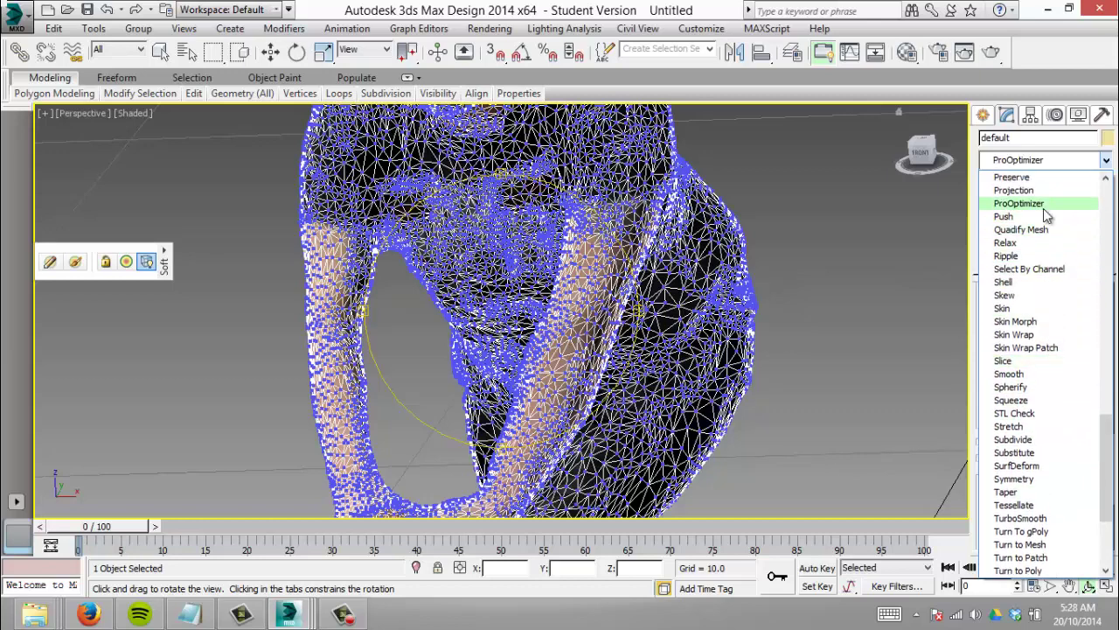
pyautogui.click(1046, 203)
pyautogui.click(1053, 348)
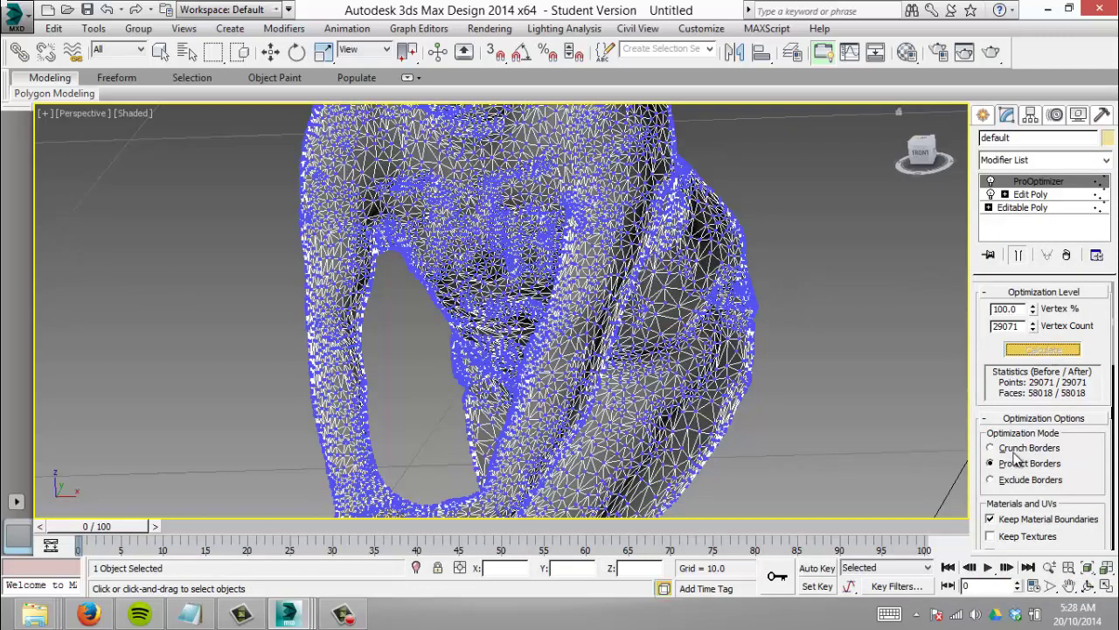
# Step: Enable Keep Textures in the ProOptimizer's material and UV options
pyautogui.scroll(-2, 1054, 474)
pyautogui.click(1047, 494)
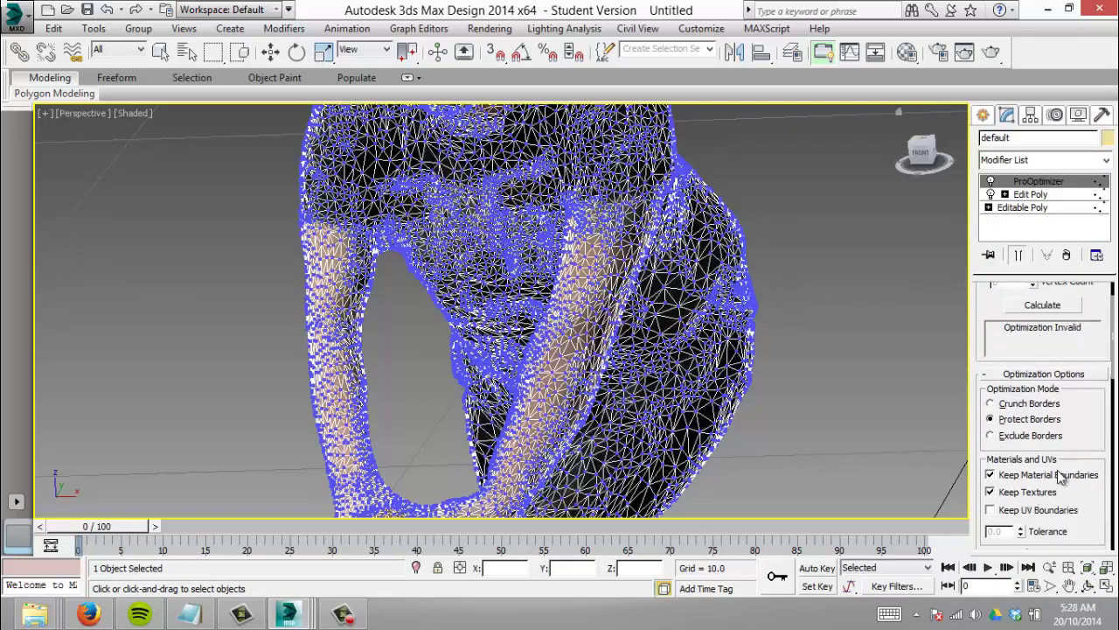
pyautogui.scroll(2, 1053, 420)
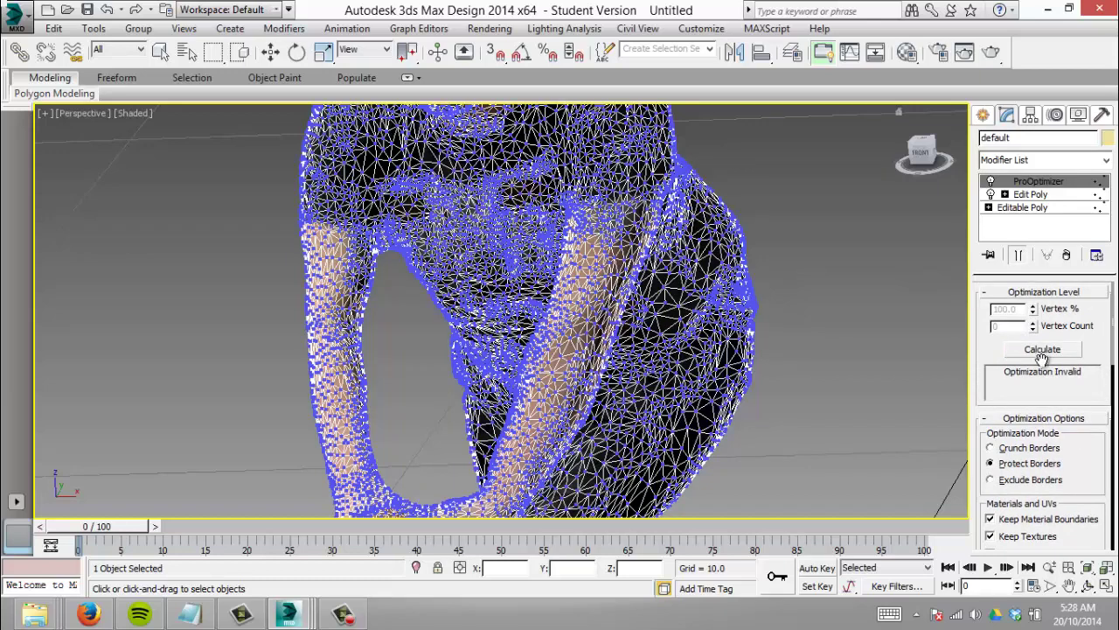
# Step: Recalculate the optimization and set the vertex percentage to 50
pyautogui.click(1042, 352)
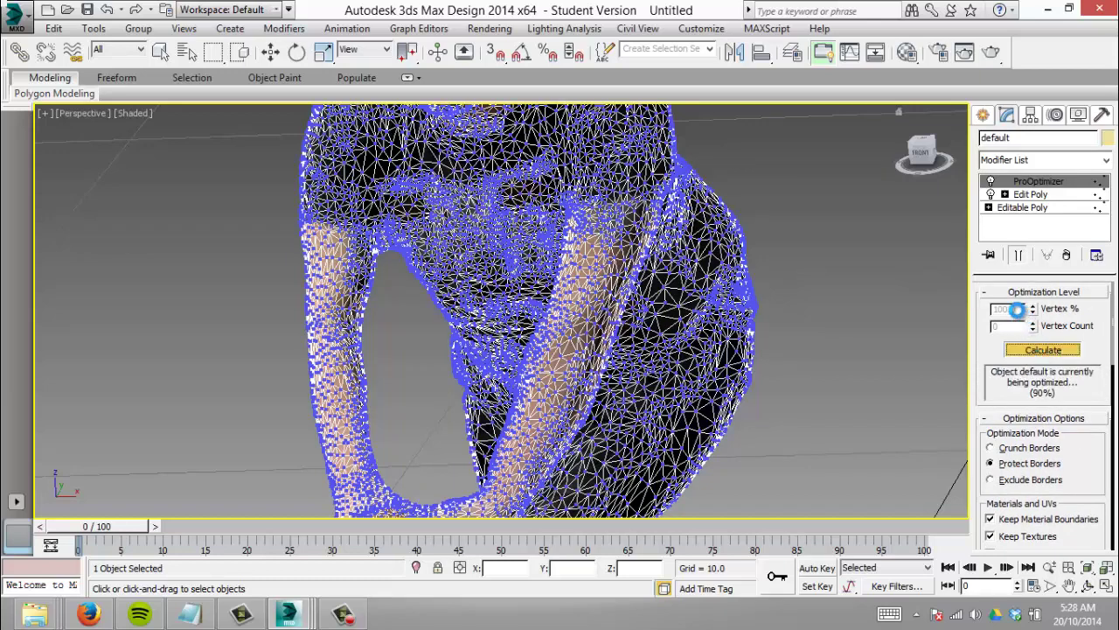
pyautogui.doubleClick(1020, 307)
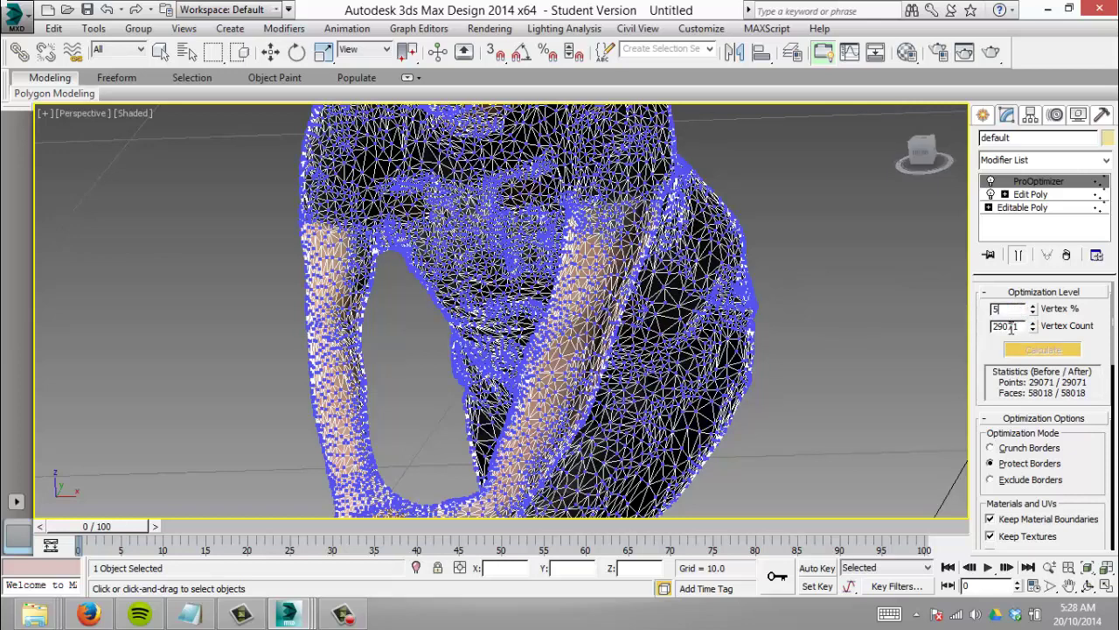
pyautogui.click(1056, 351)
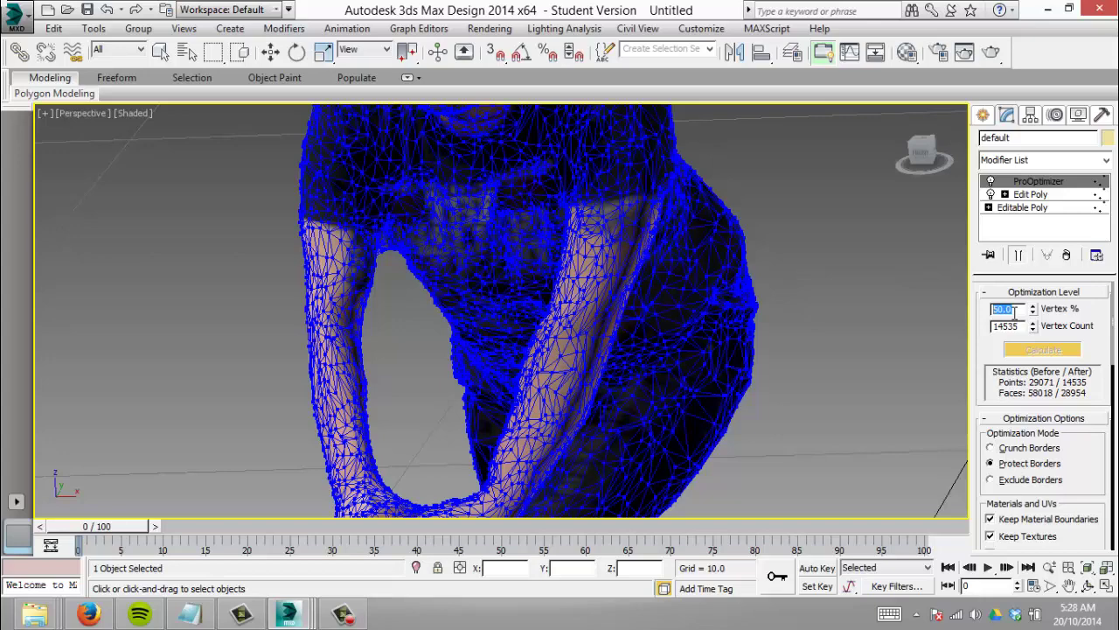
# Step: Switch to Firefox and search Google for "body topology"
pyautogui.click(89, 614)
pyautogui.click(885, 13)
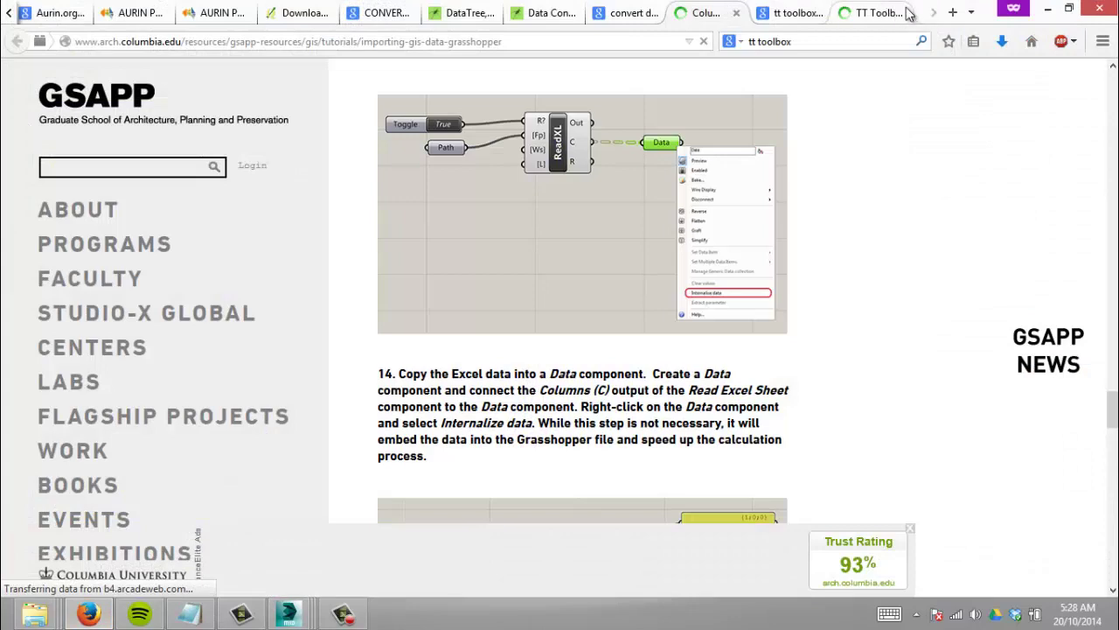
pyautogui.click(828, 40)
pyautogui.doubleClick(828, 40)
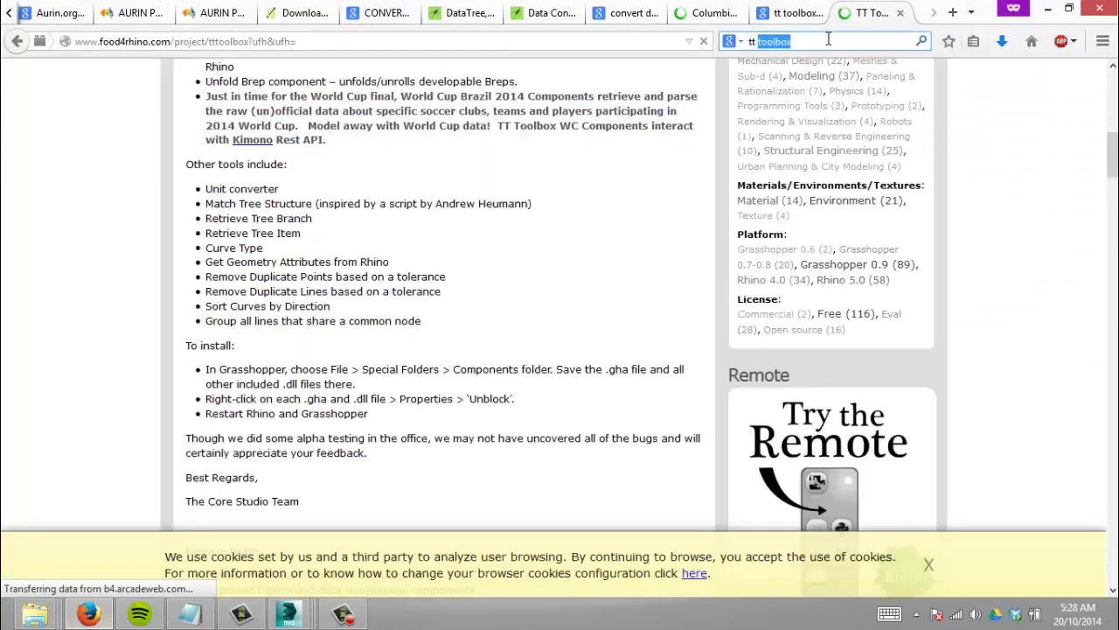
pyautogui.press('BackSpace')
pyautogui.press('BackSpace')
pyautogui.press('BackSpace')
pyautogui.press('BackSpace')
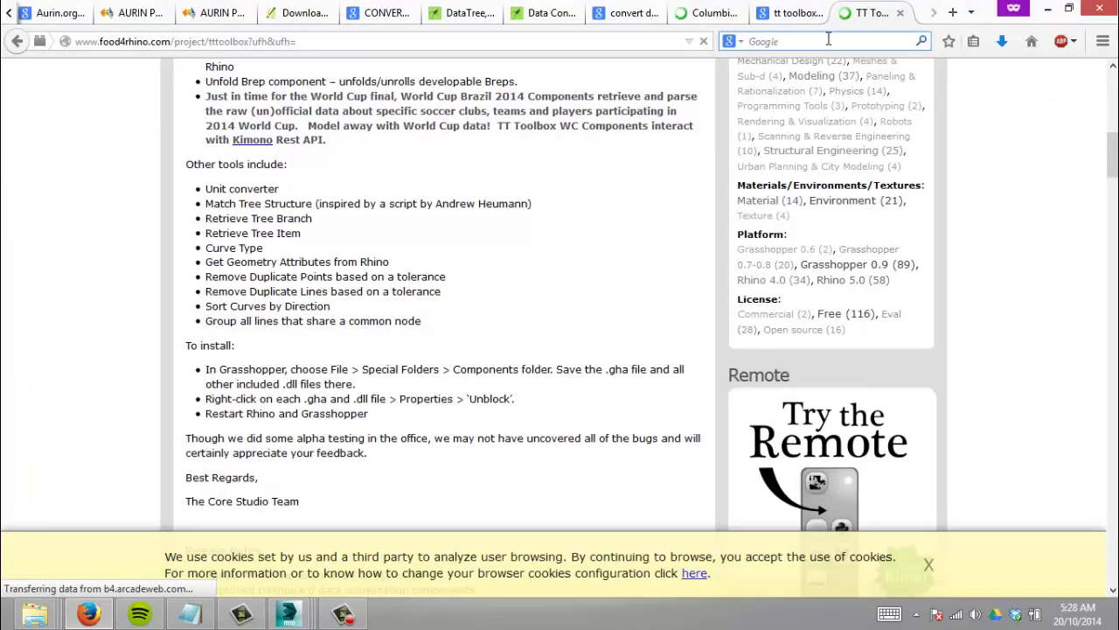
pyautogui.write('body topology')
pyautogui.press('Return')
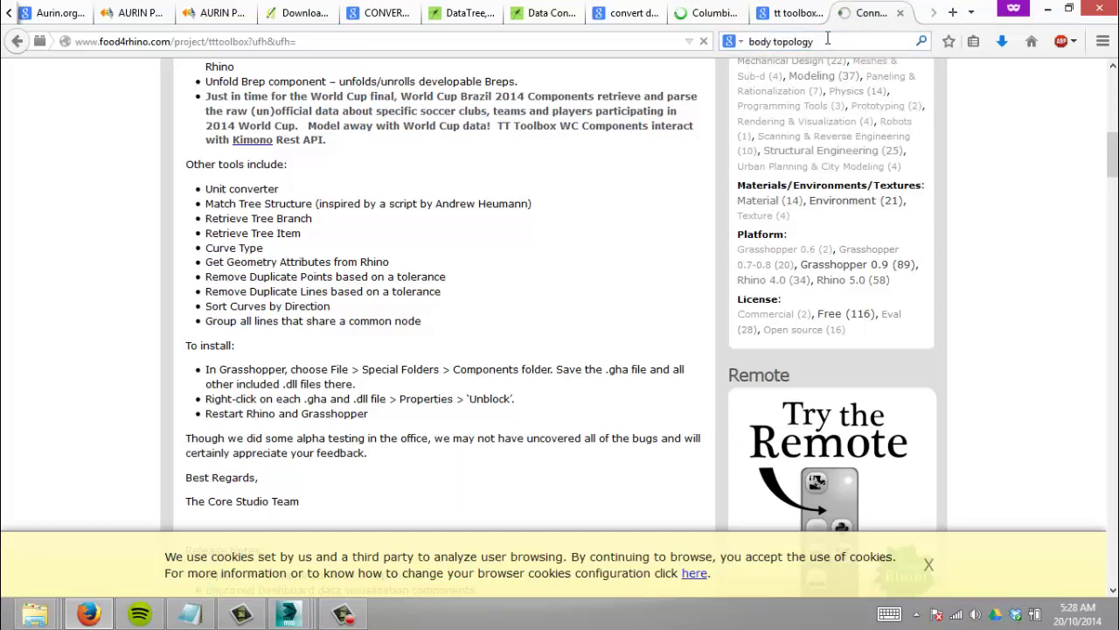
# Step: Refine the web search to "body topology mesh"
pyautogui.click(836, 42)
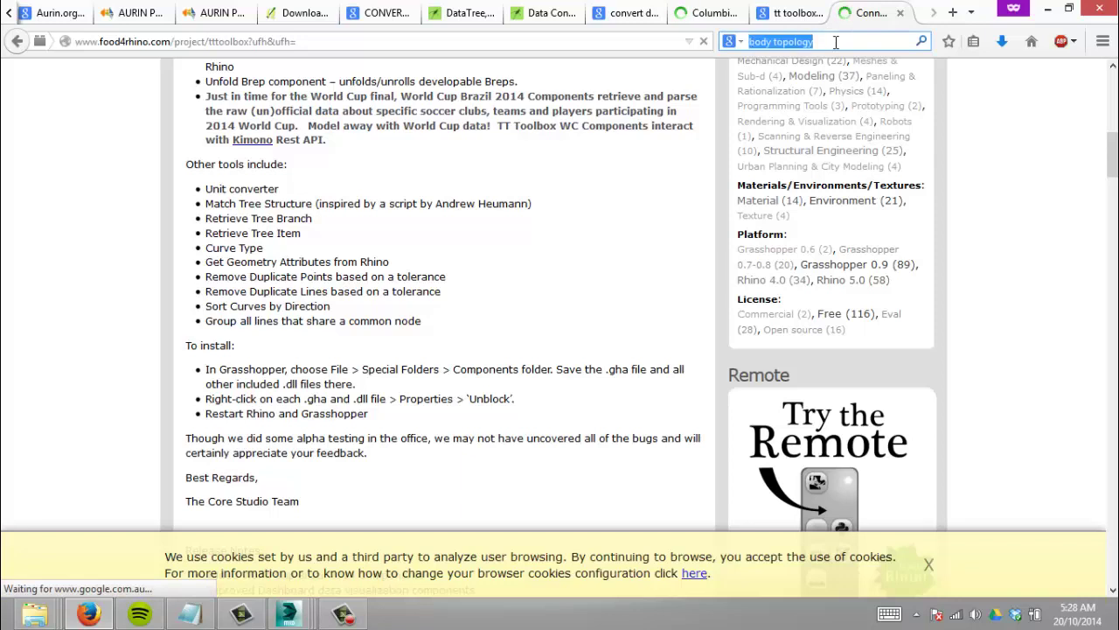
pyautogui.click(835, 42)
pyautogui.write('mesh')
pyautogui.press('Return')
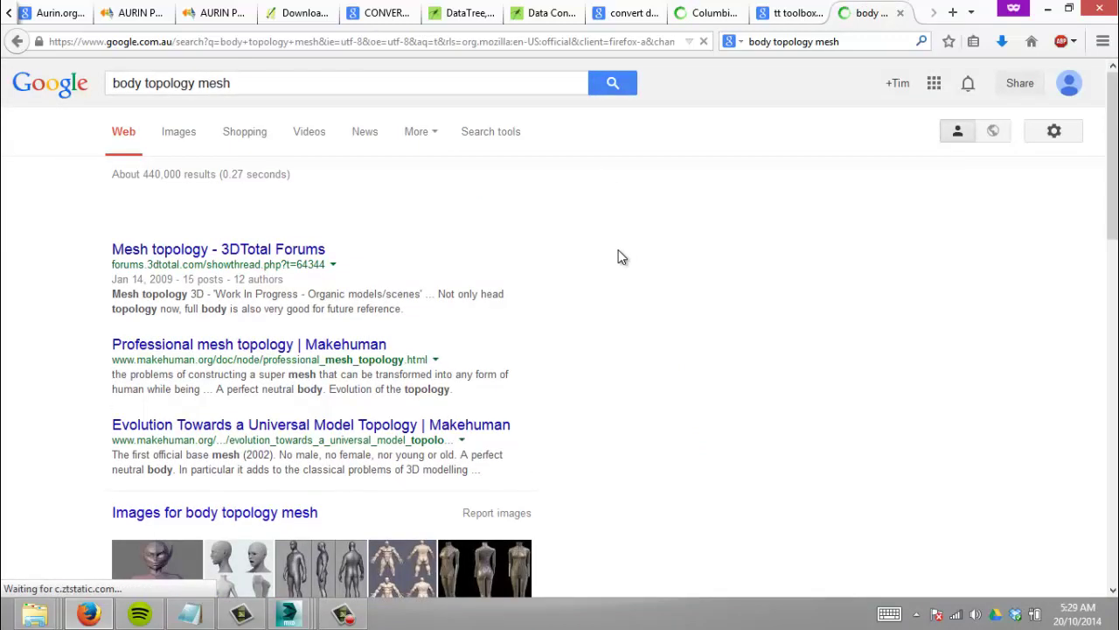
# Step: Show the image results for the search and look through the human body mesh wireframes
pyautogui.scroll(-3, 620, 256)
pyautogui.scroll(2, 619, 255)
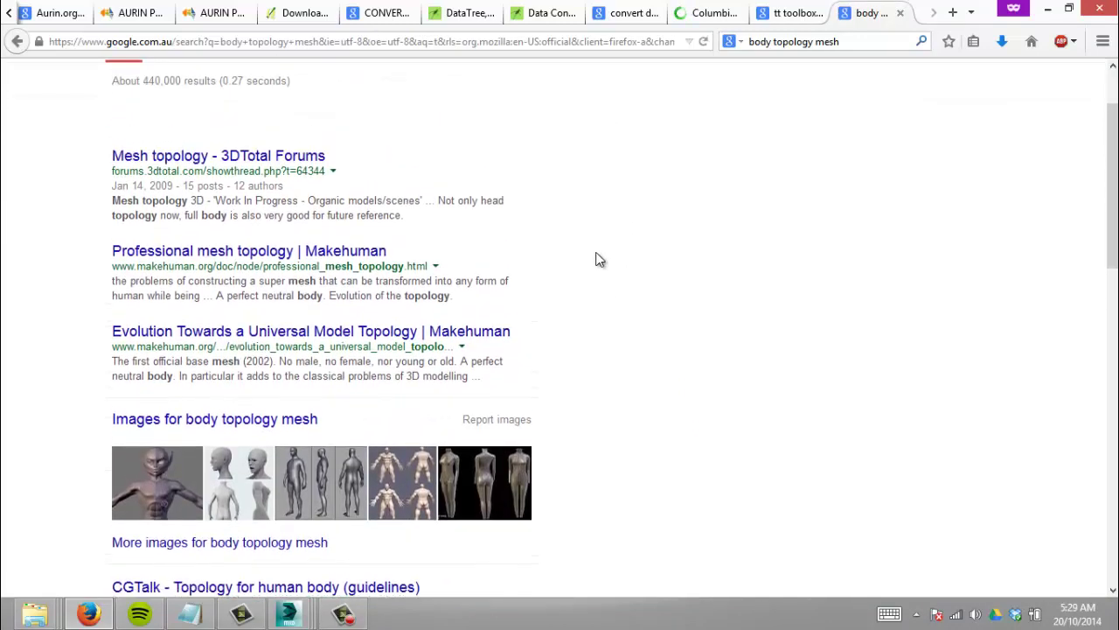
pyautogui.scroll(1, 313, 136)
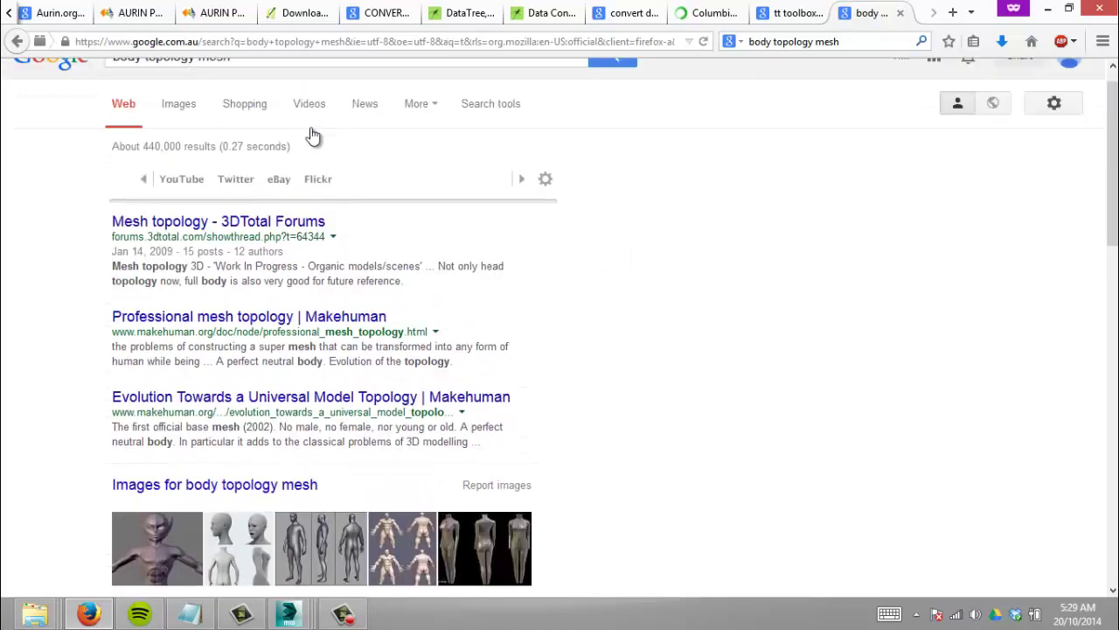
pyautogui.scroll(1, 313, 135)
pyautogui.click(184, 133)
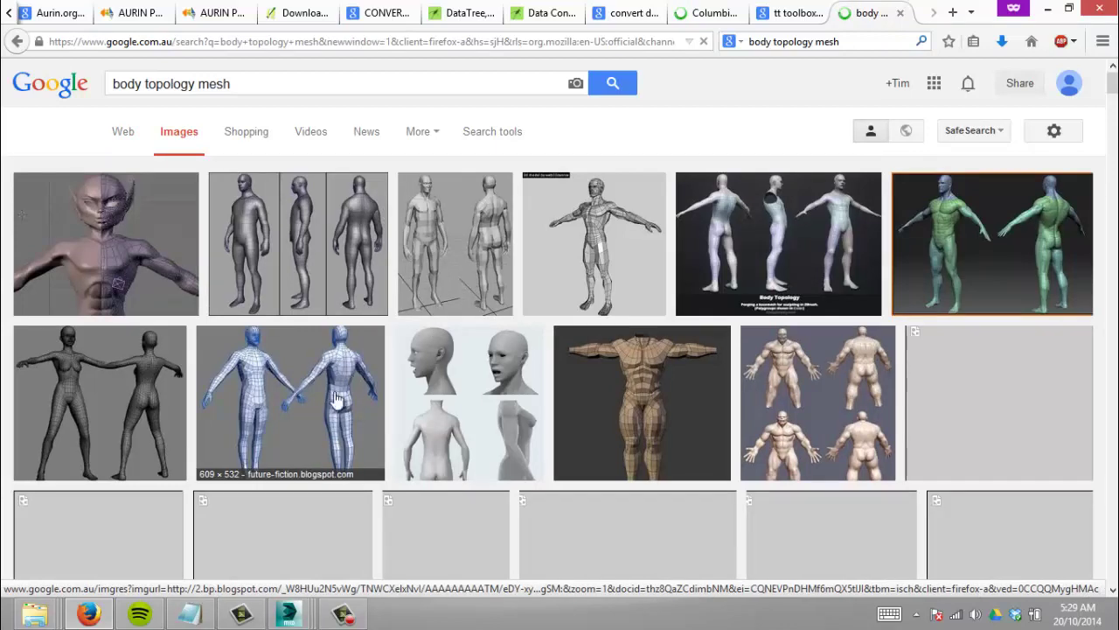
pyautogui.scroll(-3, 142, 359)
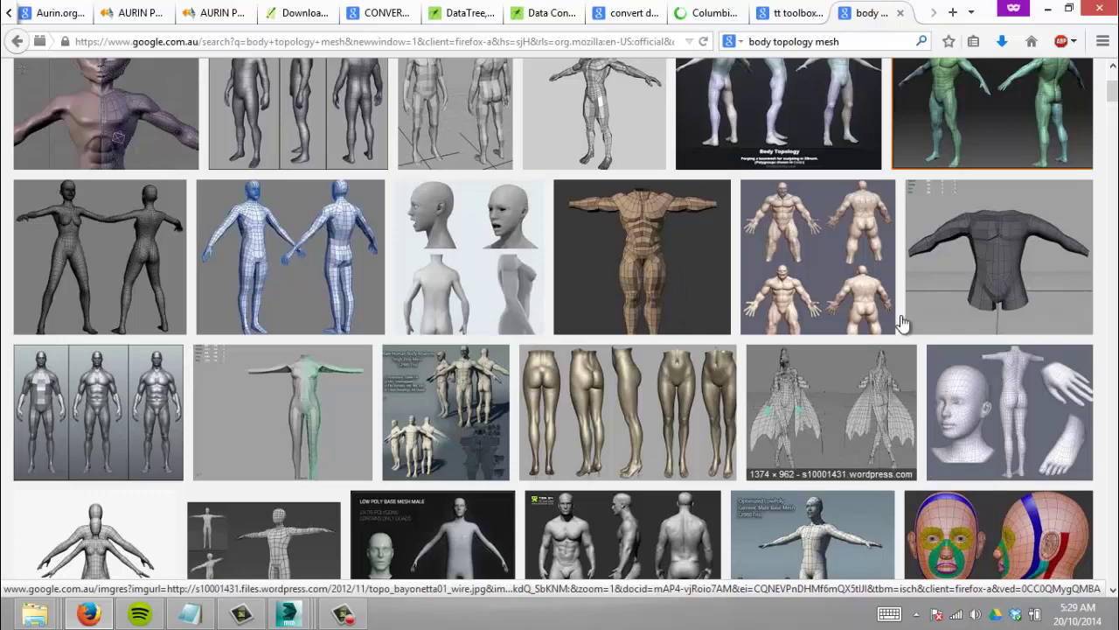
# Step: Switch back to 3ds Max, set the ProOptimizer vertex percentage to 20 and inspect the figure from another side
pyautogui.click(1047, 8)
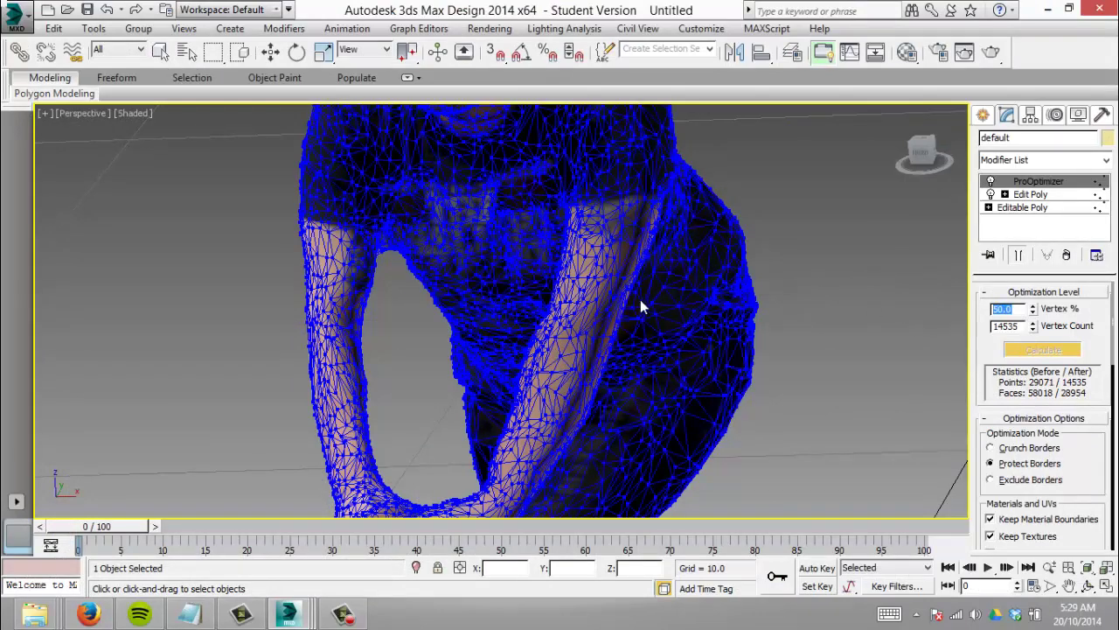
pyautogui.press('Return')
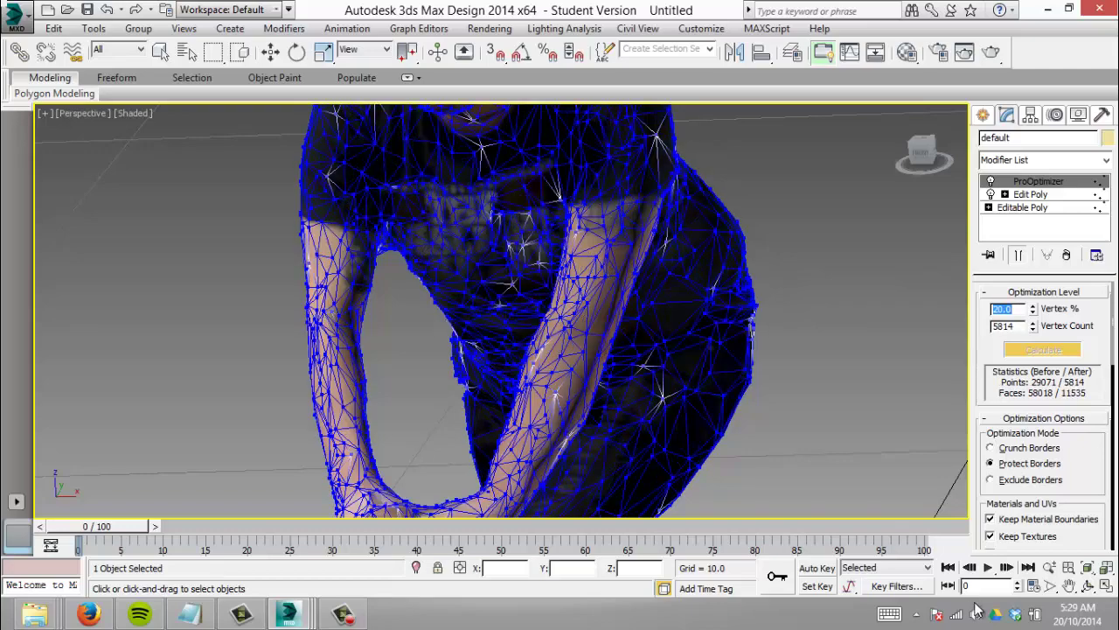
pyautogui.click(1088, 584)
pyautogui.moveTo(638, 369); pyautogui.dragTo(947, 275)
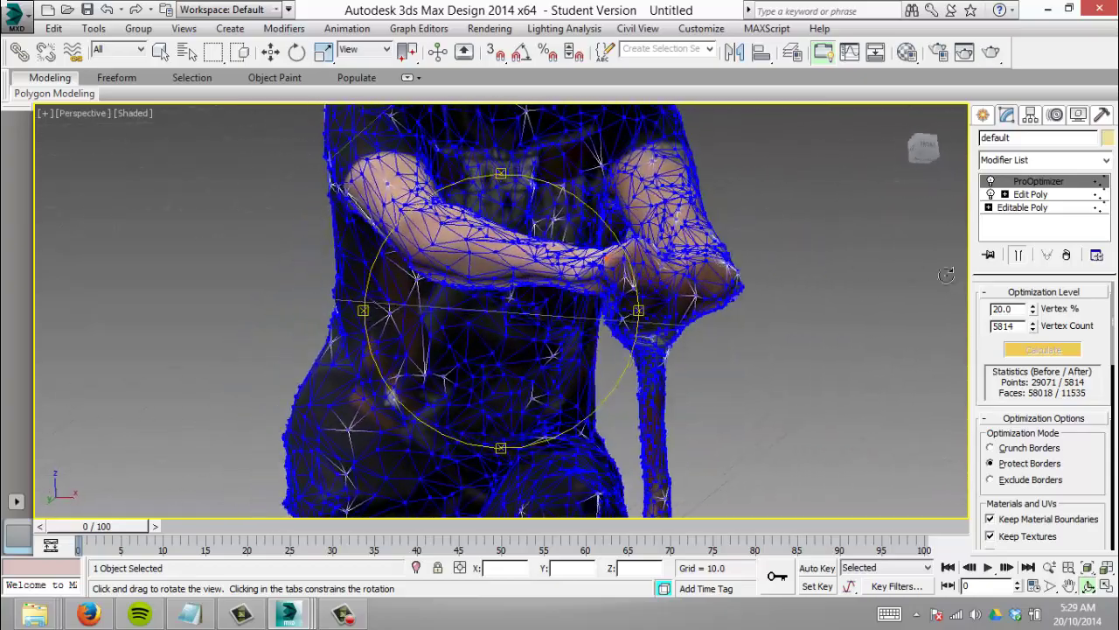
# Step: Set the ProOptimizer vertex percentage to 10 and inspect the reduced mesh around the head and body
pyautogui.doubleClick(1010, 309)
pyautogui.press('Return')
pyautogui.moveTo(782, 312); pyautogui.dragTo(835, 315)
pyautogui.moveTo(649, 339); pyautogui.dragTo(780, 327)
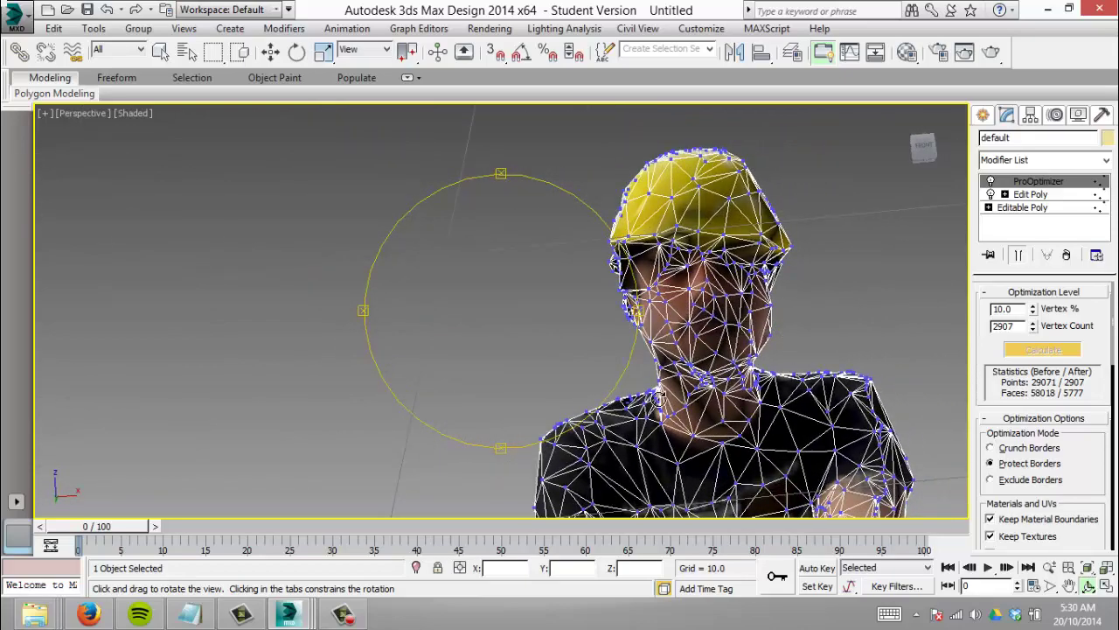
pyautogui.moveTo(660, 395); pyautogui.dragTo(509, 425)
pyautogui.scroll(-5, 771, 442)
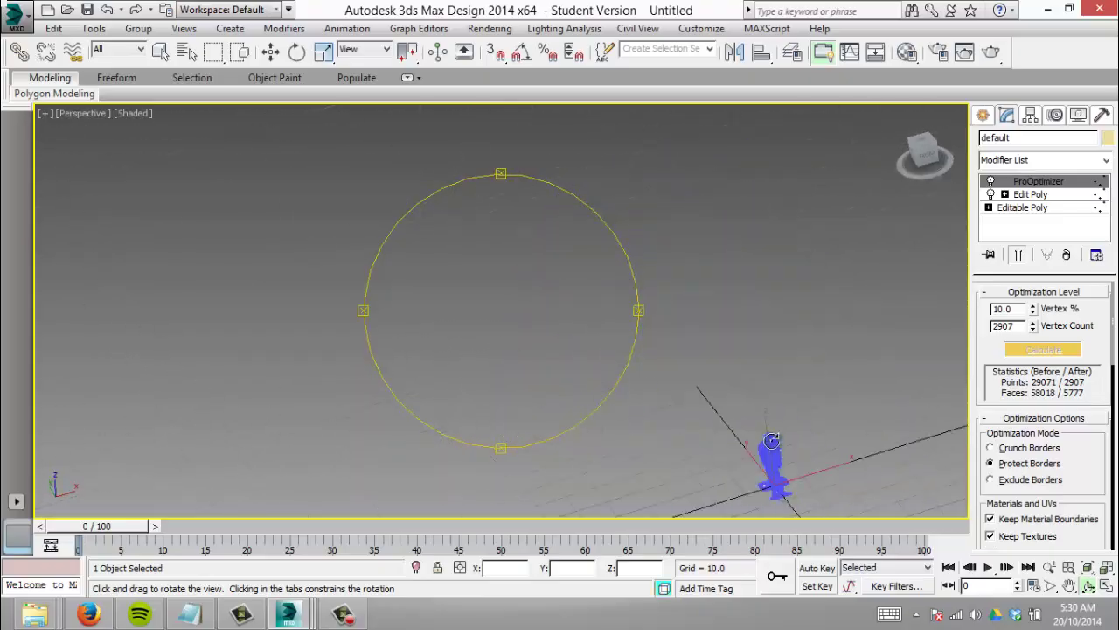
pyautogui.scroll(6, 771, 441)
pyautogui.scroll(-2, 767, 461)
pyautogui.moveTo(740, 423); pyautogui.dragTo(282, 308)
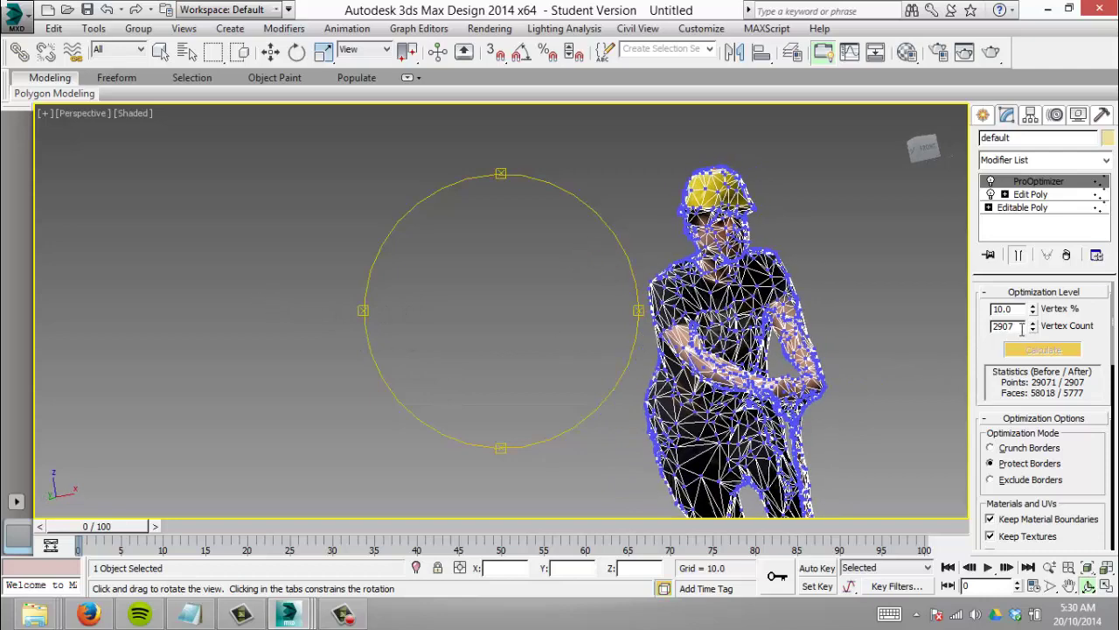
# Step: Collapse the figure's entire modifier stack and accept the removal of the stack's parameters
pyautogui.keyDown('shift'); pyautogui.click(1031, 207); pyautogui.keyUp('shift')
pyautogui.rightClick(1032, 207)
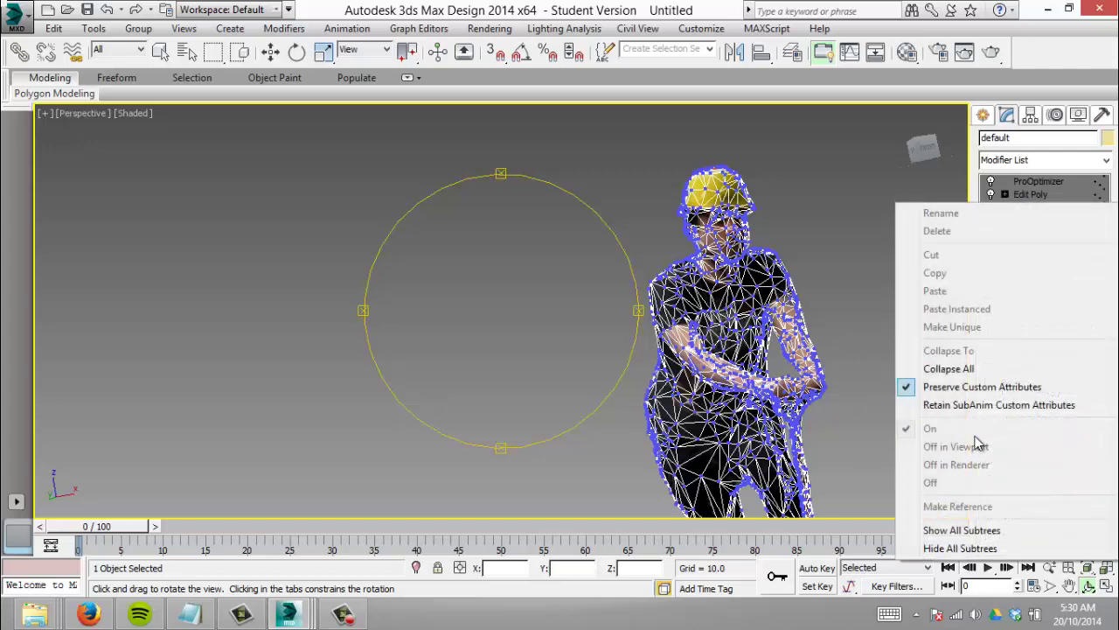
pyautogui.click(979, 369)
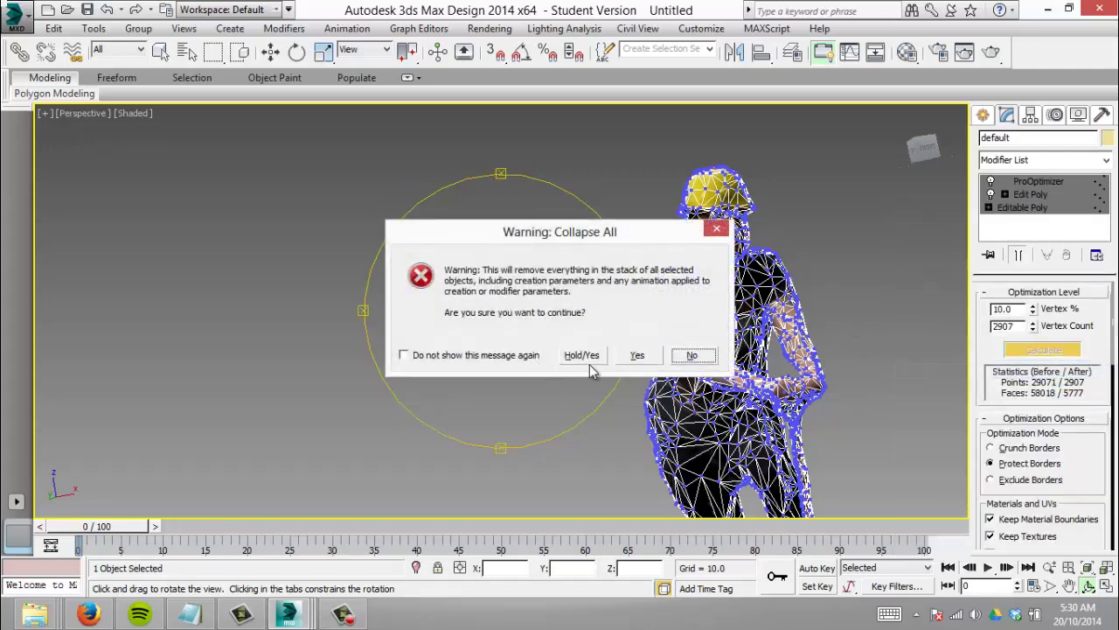
pyautogui.click(645, 355)
# Step: Fold away the Soft Selection and Edit Geometry settings and activate vertex-level selection on the collapsed mesh
pyautogui.press('1')
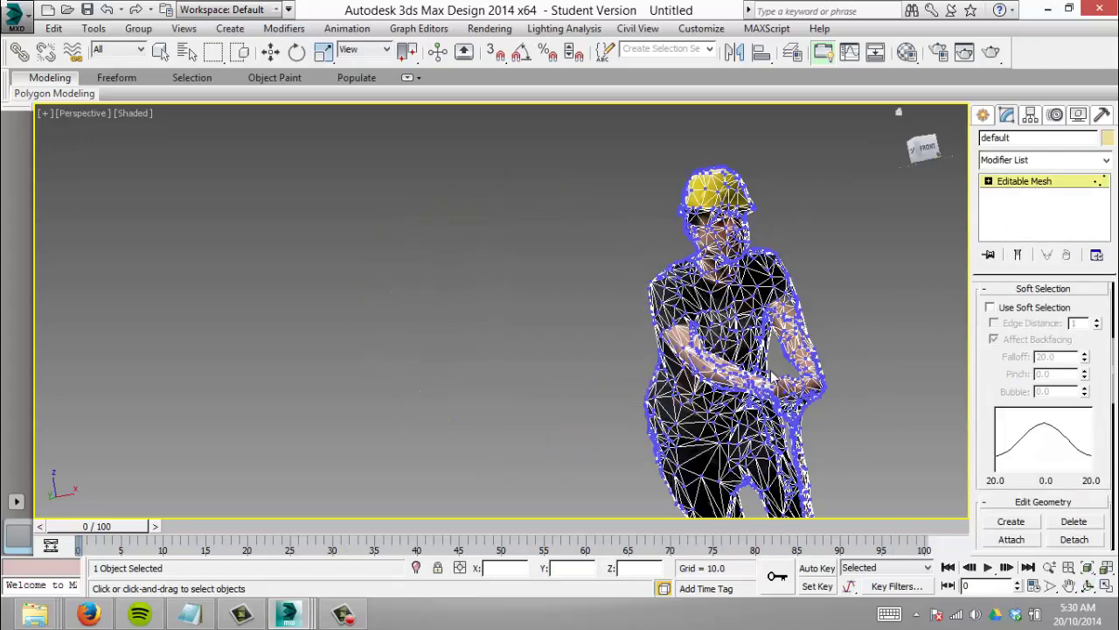
pyautogui.click(1044, 289)
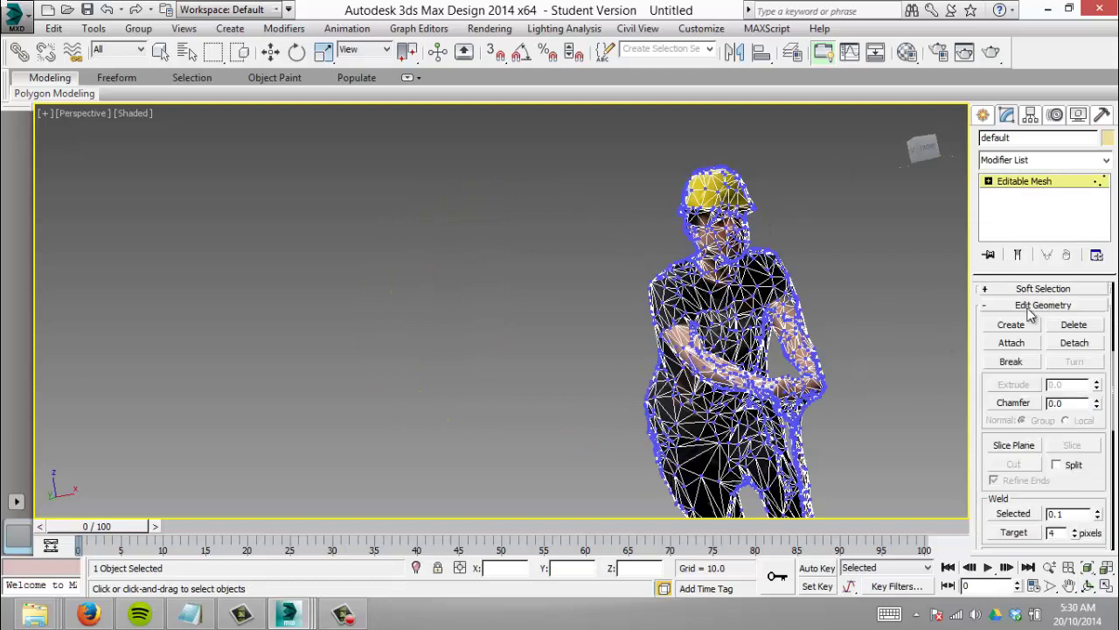
pyautogui.click(1040, 305)
pyautogui.scroll(2, 1039, 300)
pyautogui.scroll(3, 1038, 302)
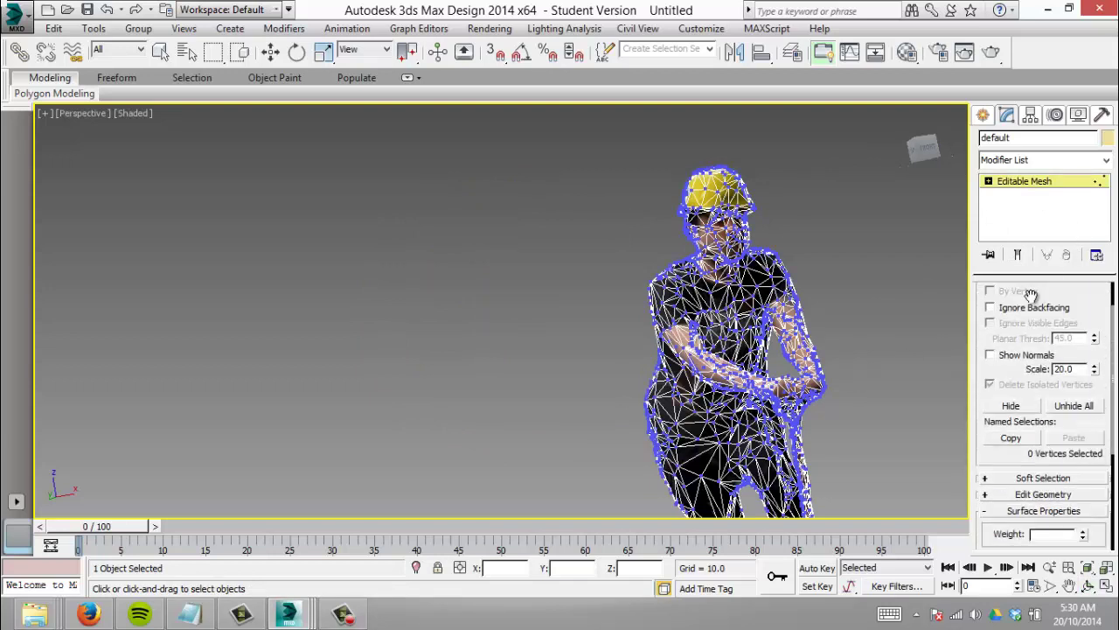
pyautogui.click(1001, 314)
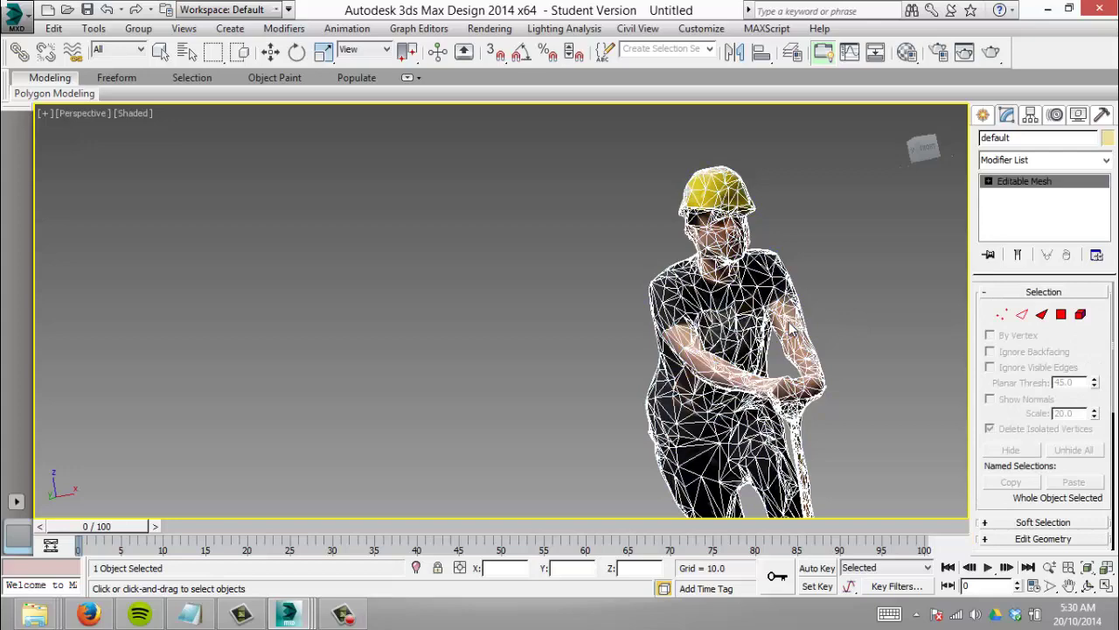
pyautogui.click(1001, 314)
pyautogui.scroll(3, 708, 339)
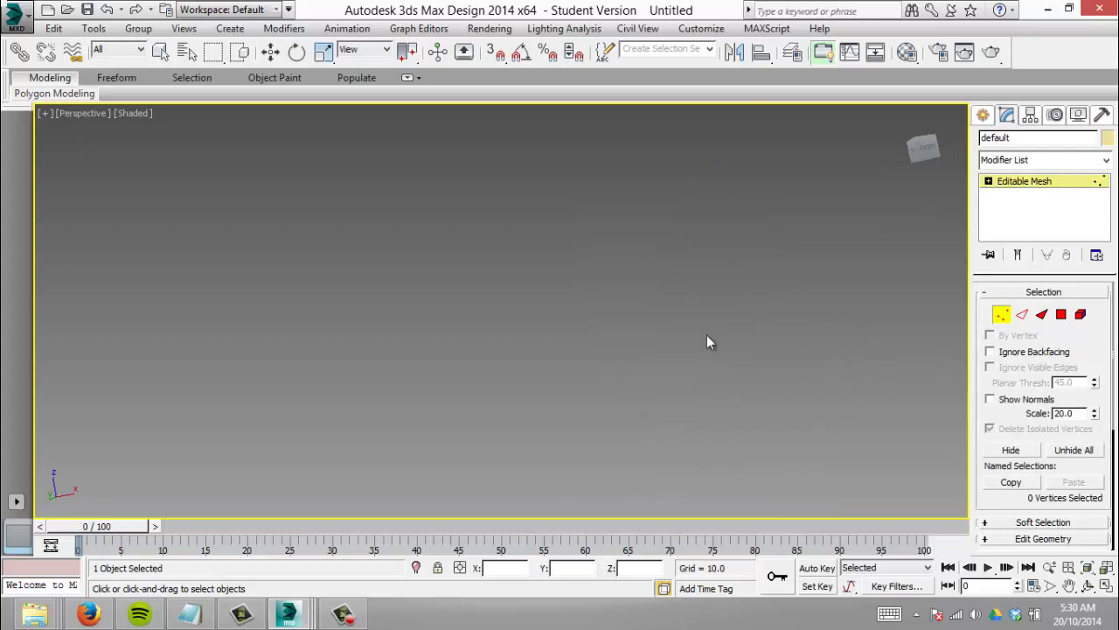
# Step: Show all four viewports with the Top view active and leave only the Edit Geometry settings expanded
pyautogui.scroll(-5, 763, 361)
pyautogui.scroll(3, 825, 405)
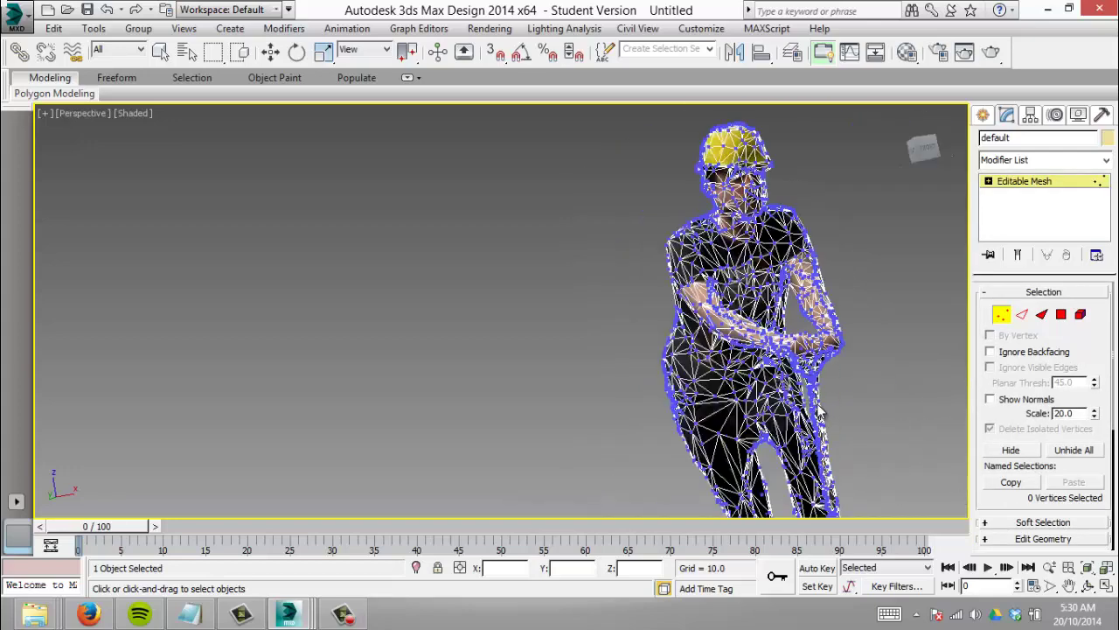
pyautogui.scroll(-4, 832, 368)
pyautogui.scroll(5, 819, 378)
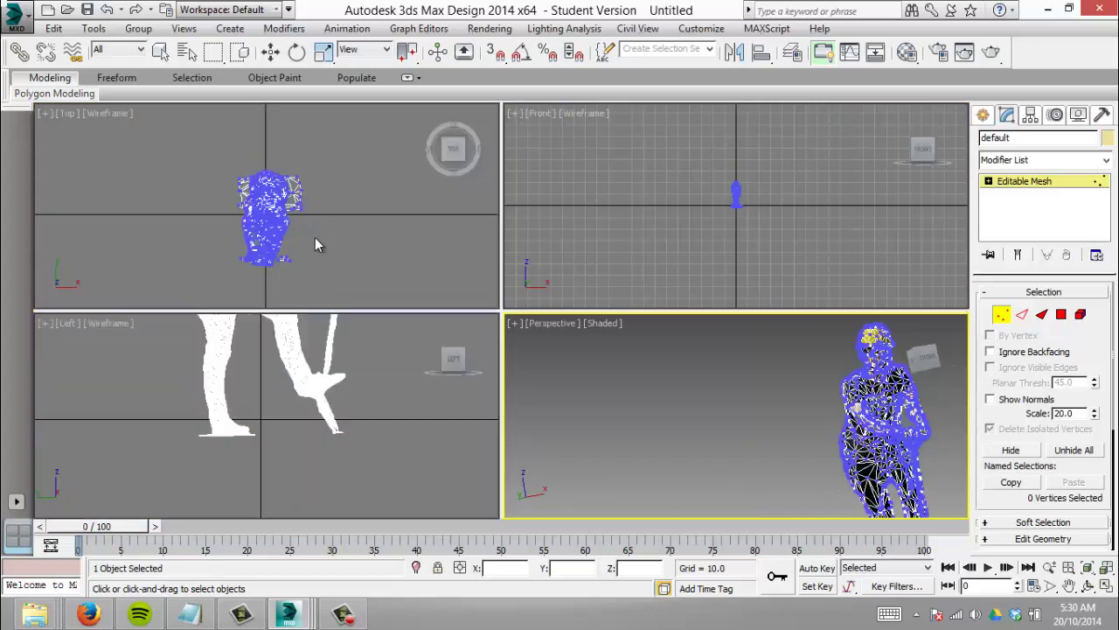
pyautogui.click(308, 244)
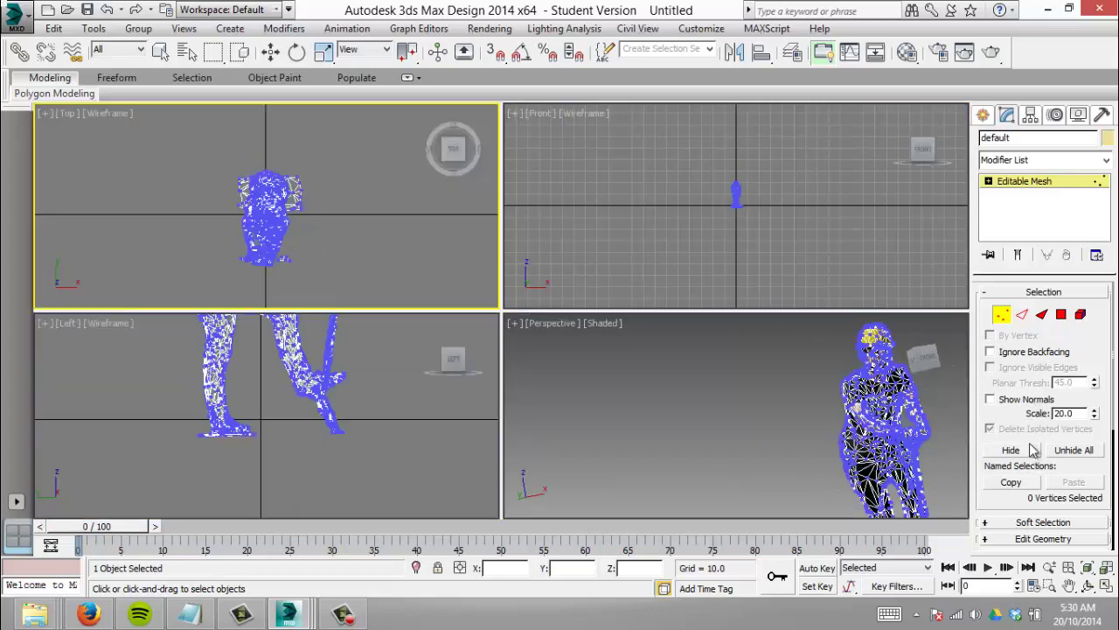
pyautogui.click(1040, 293)
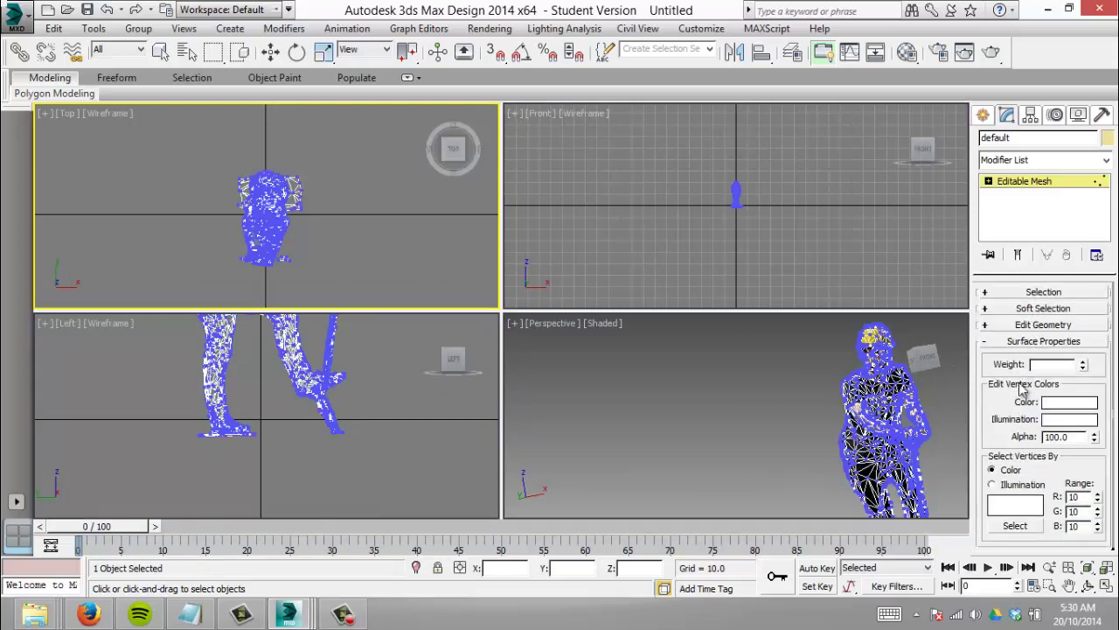
pyautogui.click(1036, 341)
pyautogui.click(1036, 325)
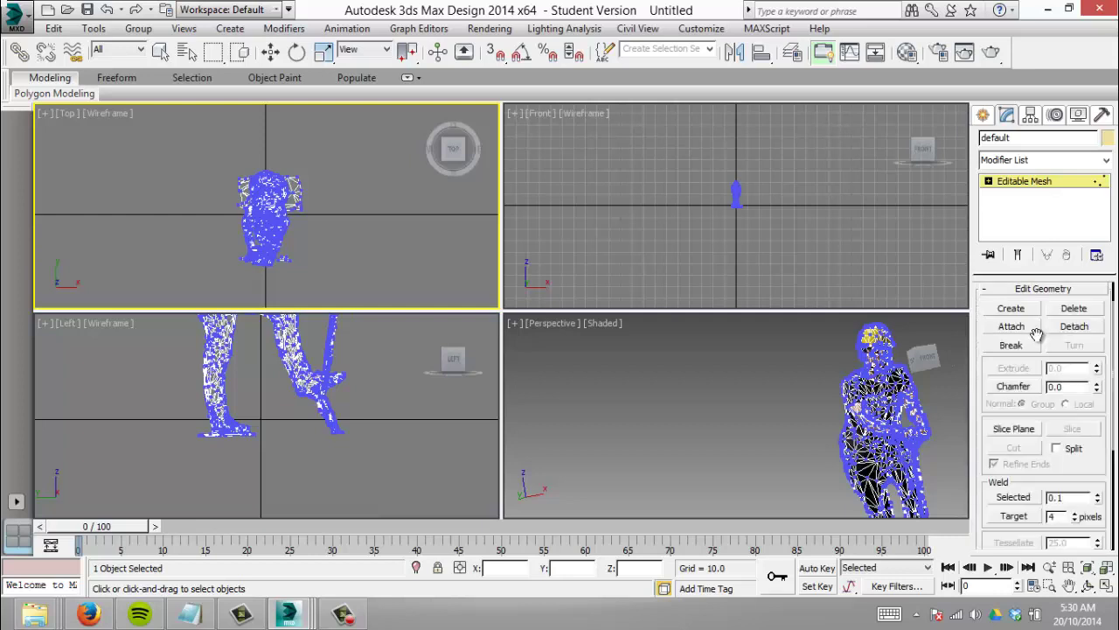
# Step: Activate the Slice Plane and move it along the X axis to about -1.06
pyautogui.moveTo(1052, 451); pyautogui.dragTo(1047, 345)
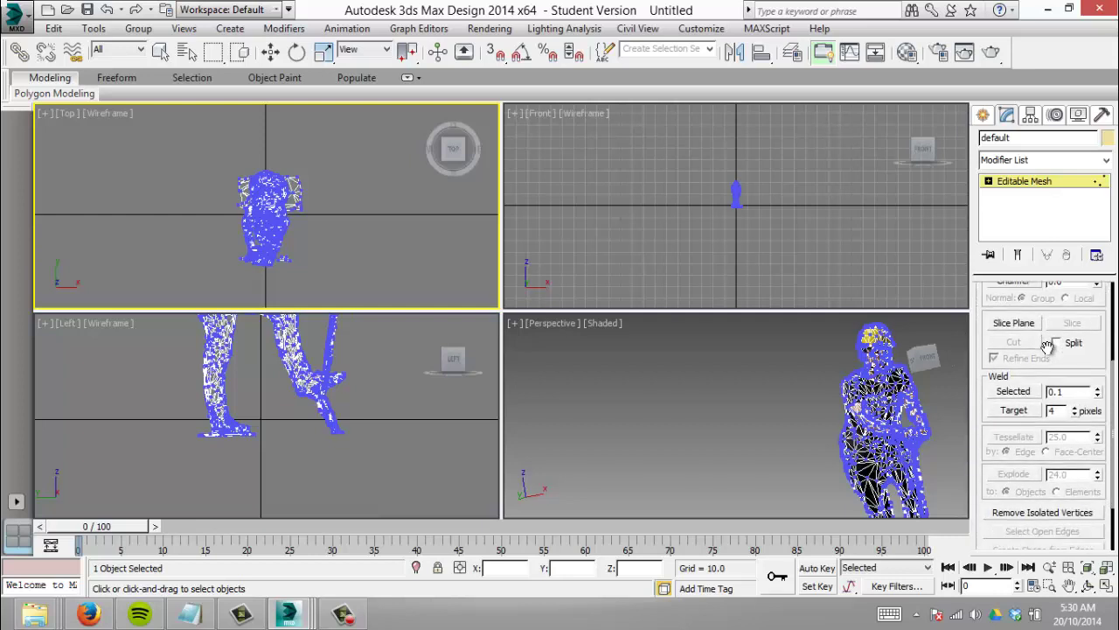
pyautogui.click(1014, 323)
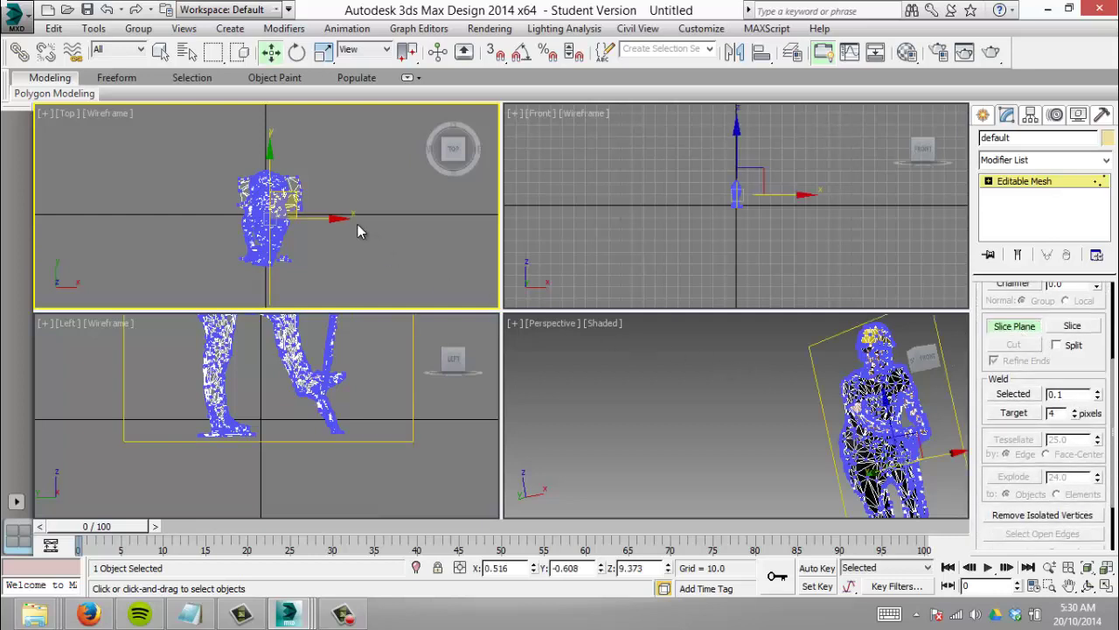
pyautogui.moveTo(341, 218); pyautogui.dragTo(316, 222)
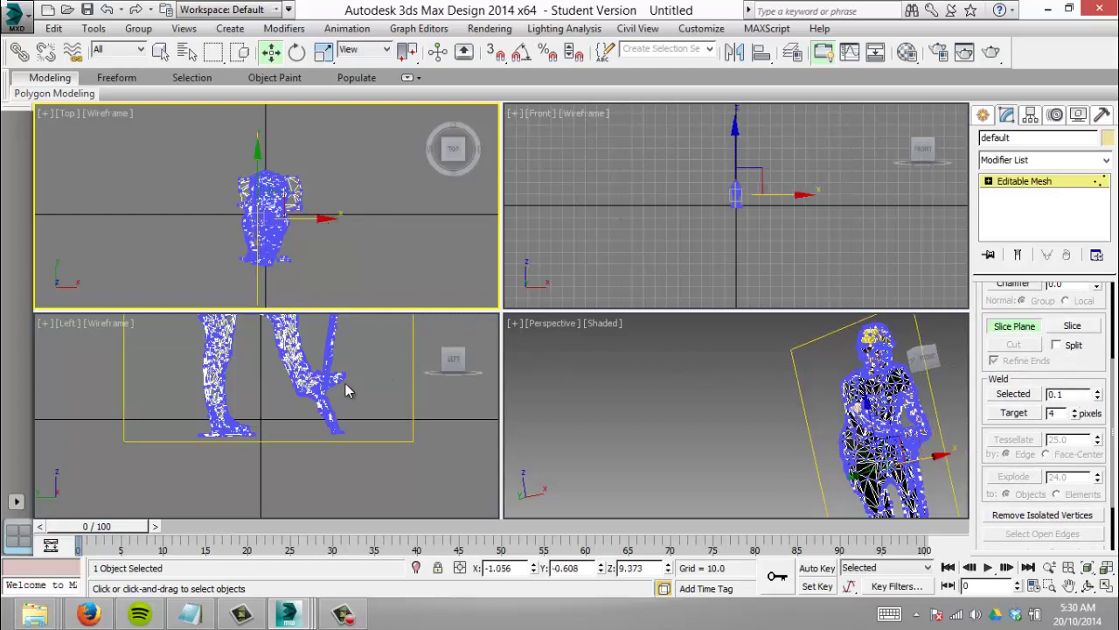
pyautogui.scroll(8, 706, 210)
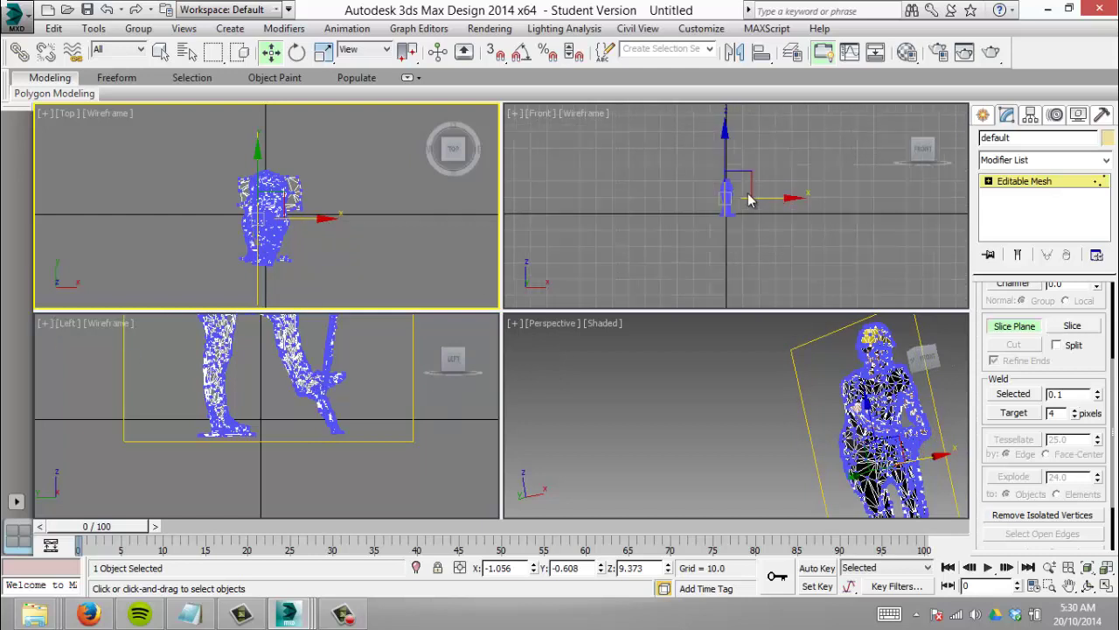
pyautogui.scroll(-2, 699, 219)
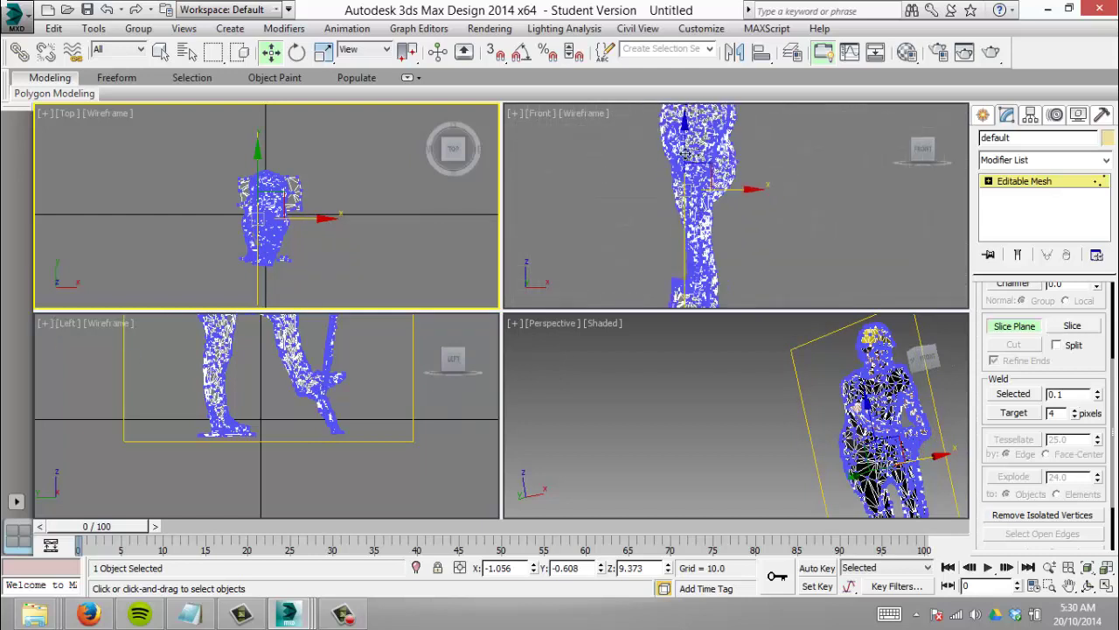
pyautogui.scroll(4, 694, 187)
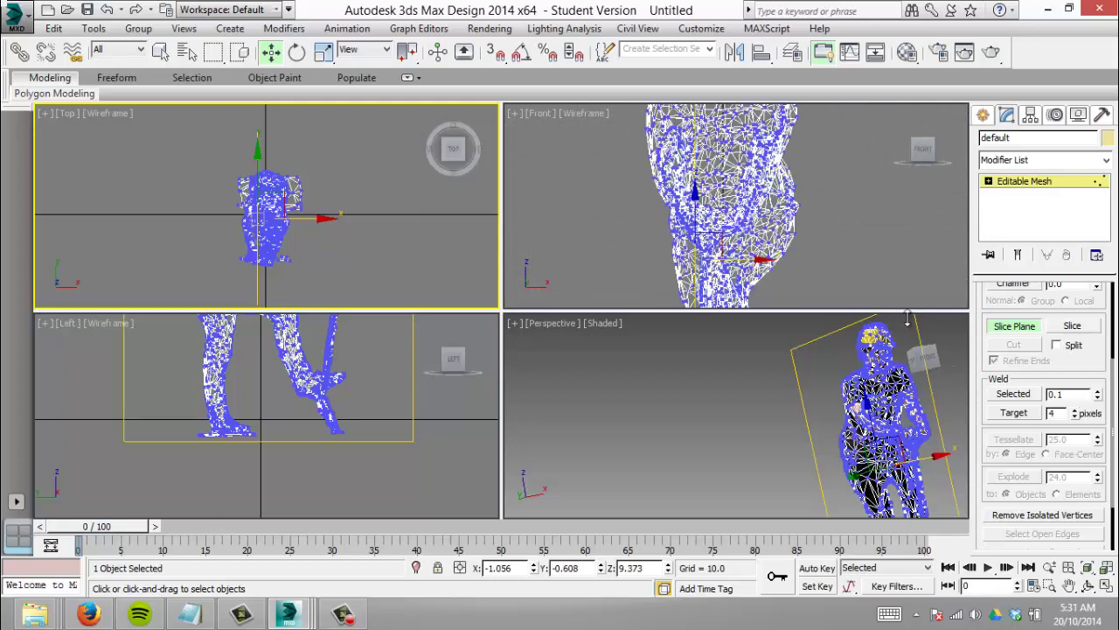
pyautogui.moveTo(810, 208); pyautogui.dragTo(799, 264)
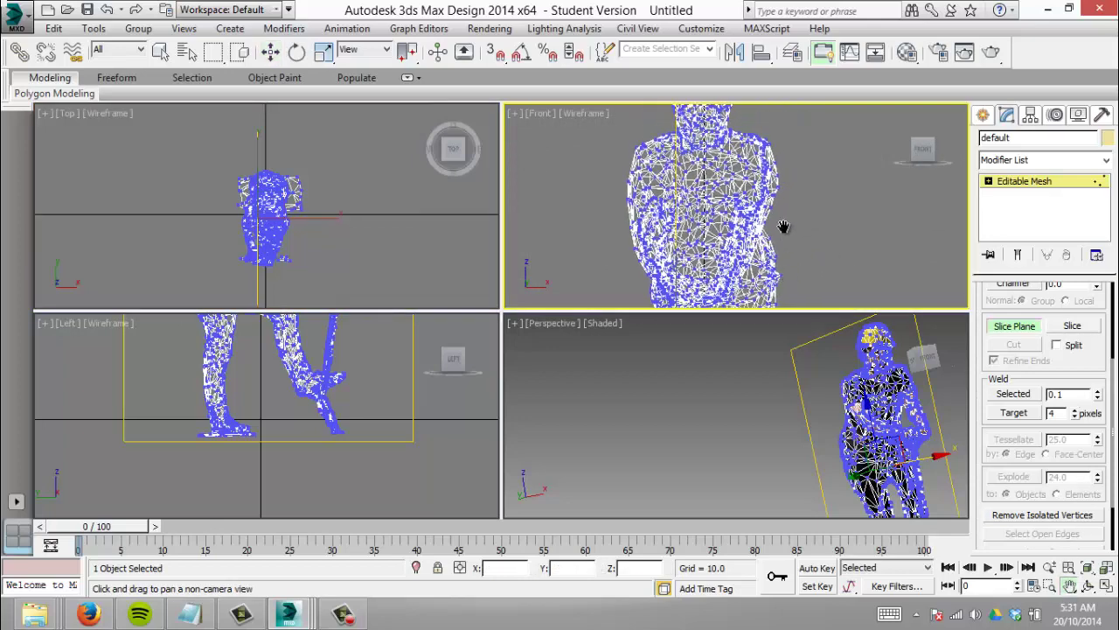
pyautogui.moveTo(785, 226); pyautogui.dragTo(774, 273)
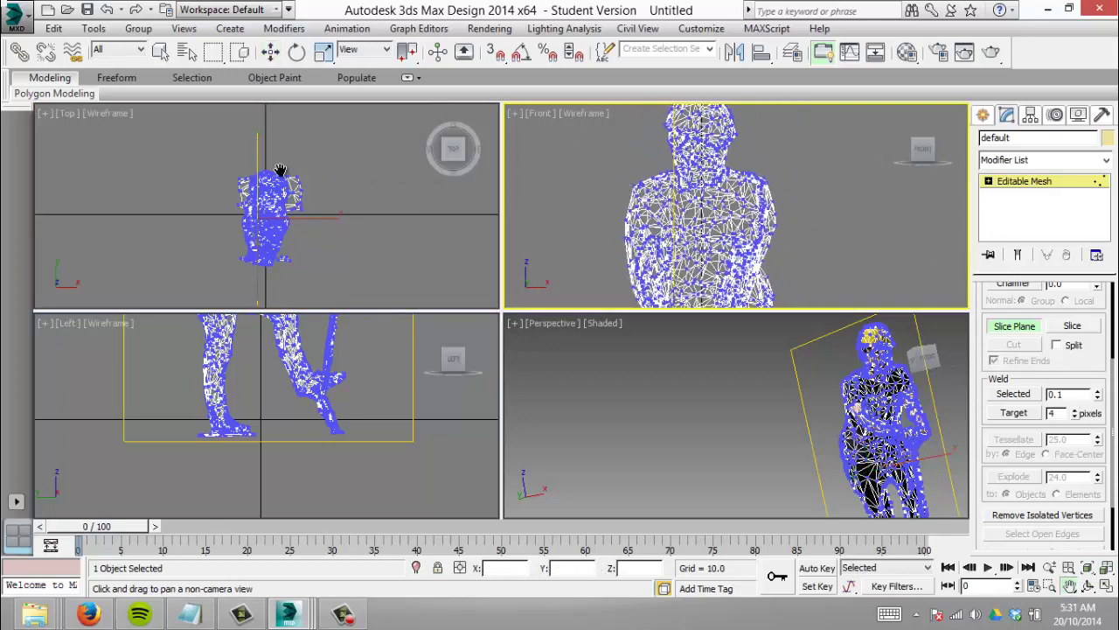
# Step: Slice the mesh vertically with the slice plane at X about -1.68 and again at X about 1.16
pyautogui.rightClick(327, 220)
pyautogui.press('w')
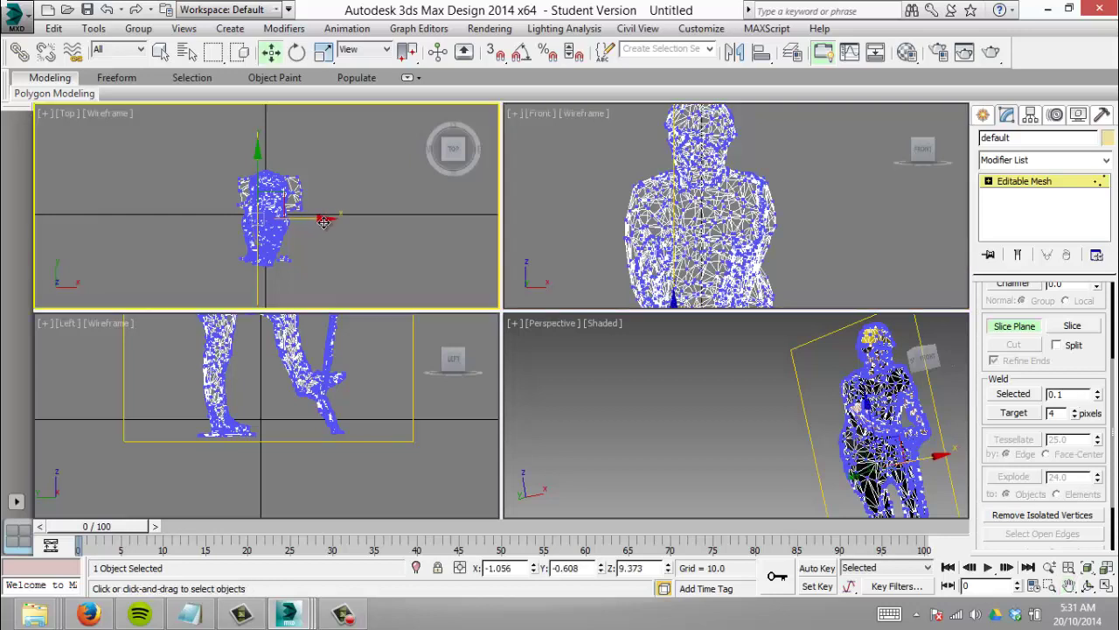
pyautogui.moveTo(319, 220); pyautogui.dragTo(317, 223)
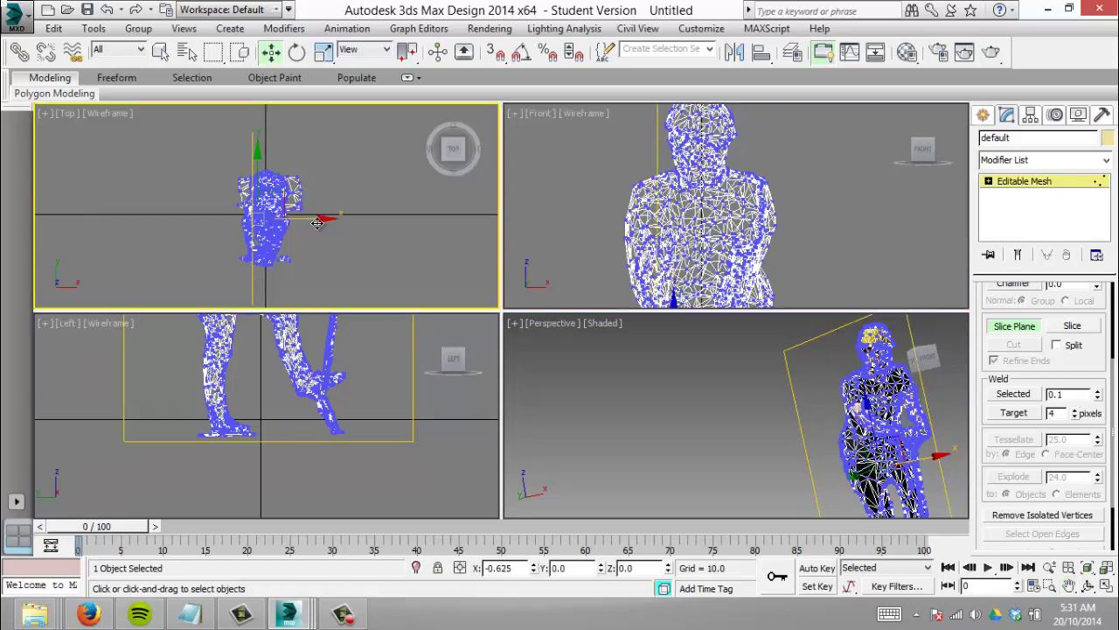
pyautogui.click(1072, 325)
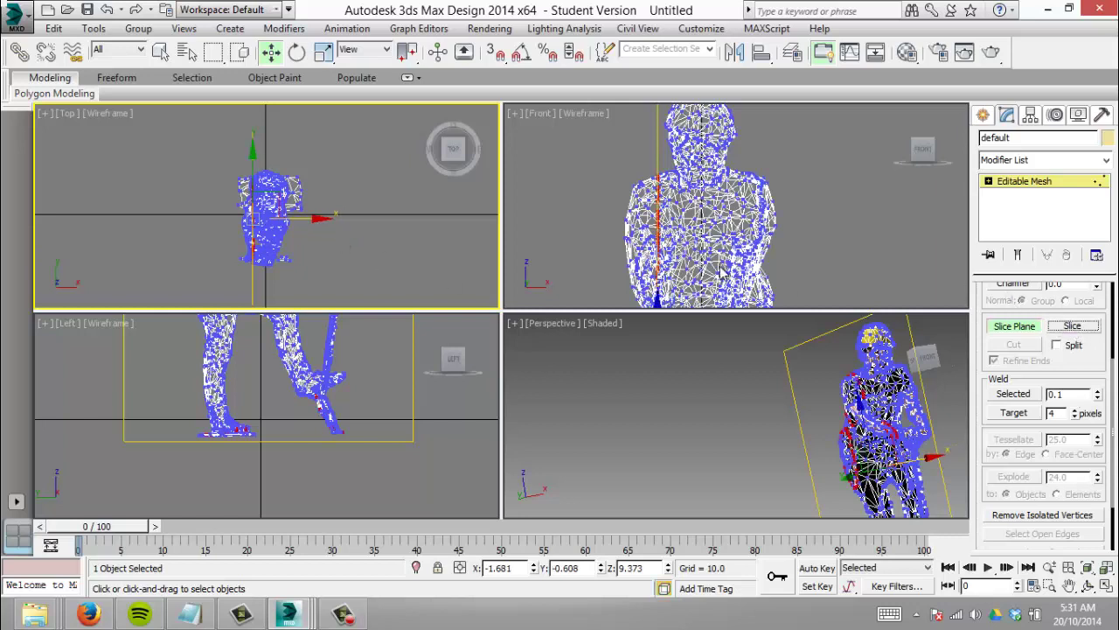
pyautogui.moveTo(320, 218); pyautogui.dragTo(365, 217)
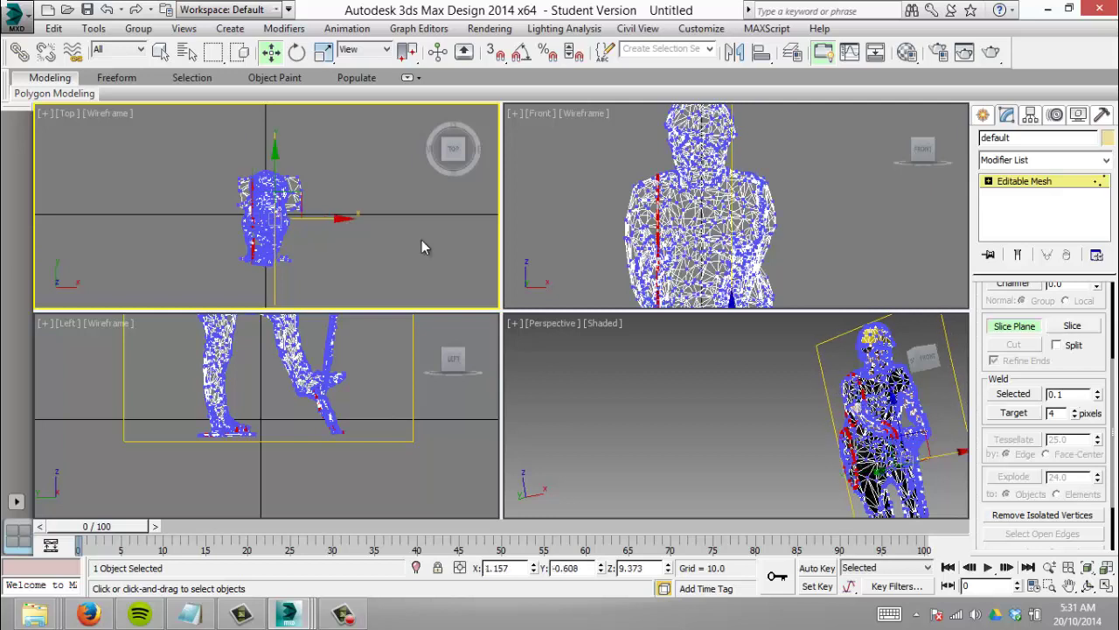
pyautogui.click(1067, 329)
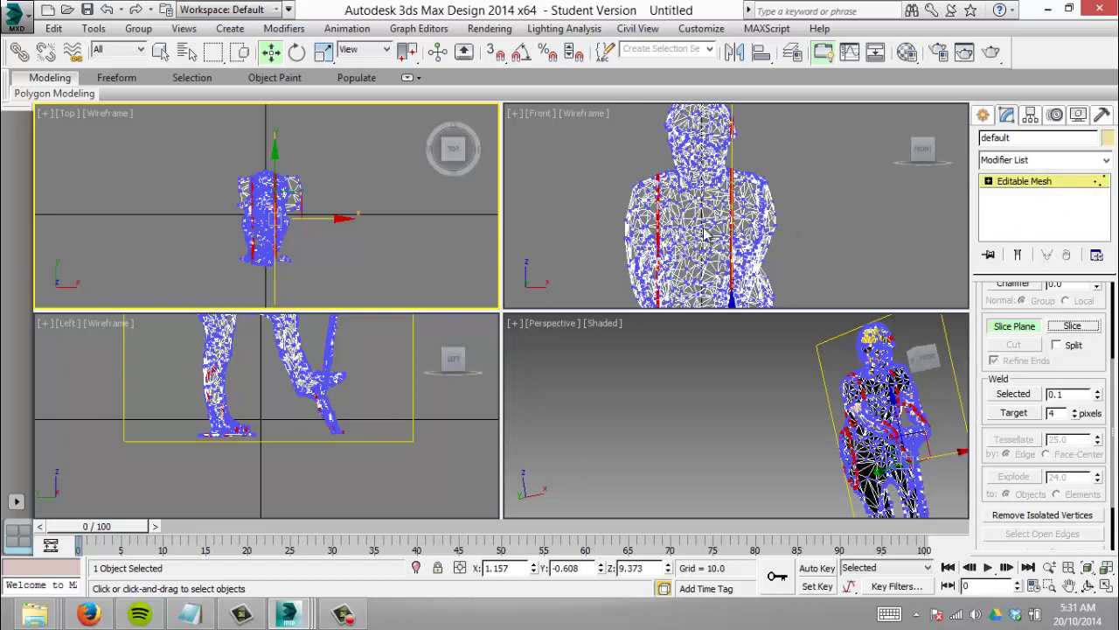
# Step: Rotate the slice plane 90 degrees to horizontal and slice the figure across the upper body at Z about 15.87
pyautogui.click(297, 52)
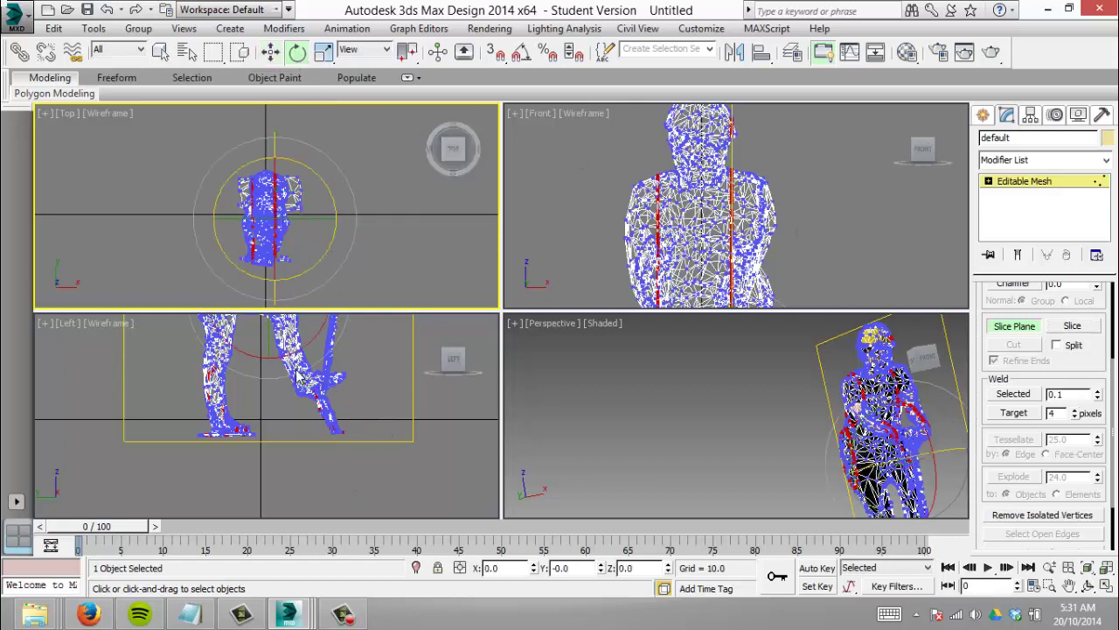
pyautogui.scroll(-5, 774, 273)
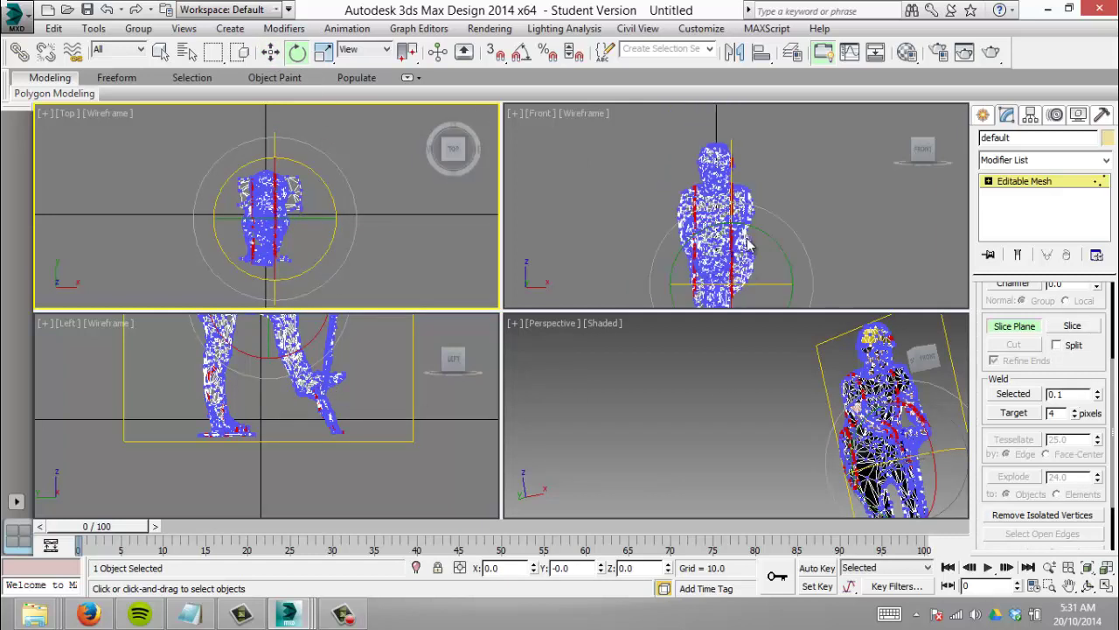
pyautogui.moveTo(807, 278); pyautogui.dragTo(626, 170)
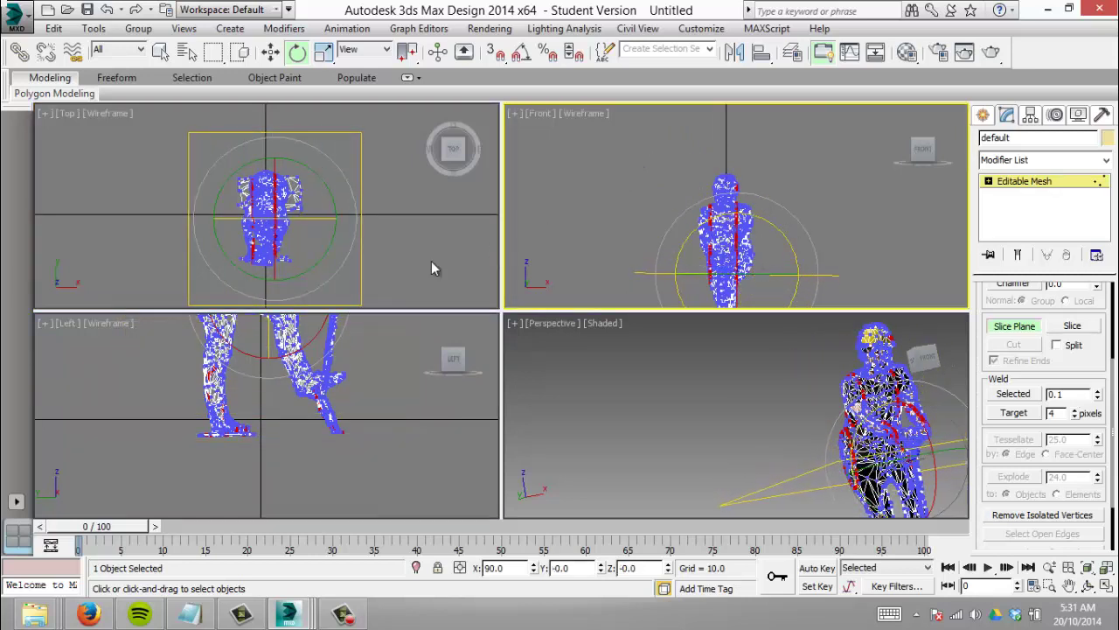
pyautogui.click(337, 357)
pyautogui.press('w')
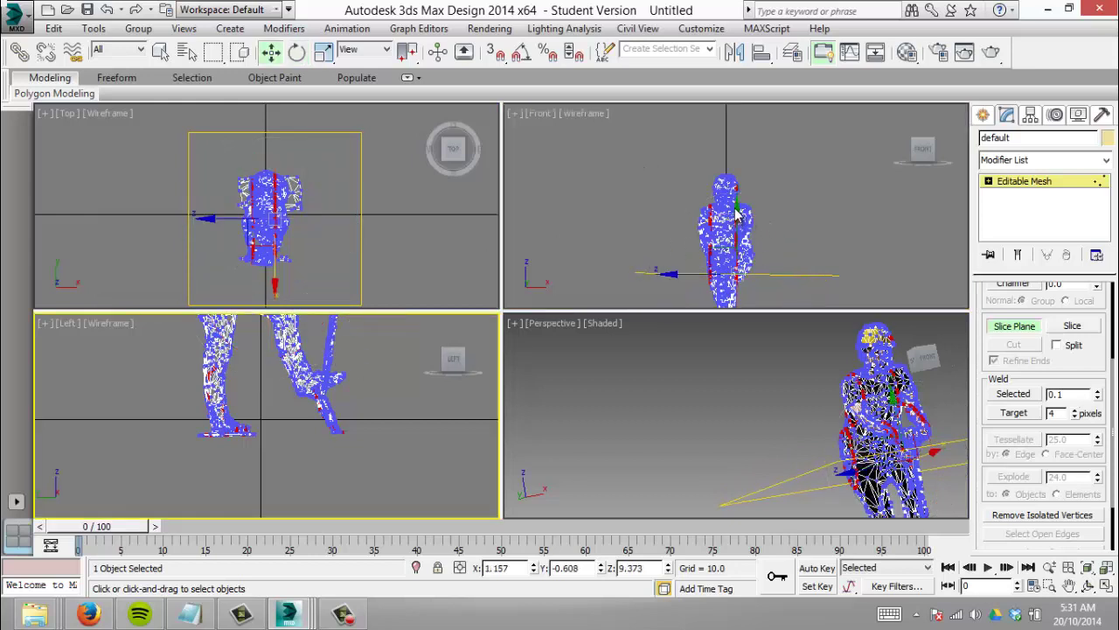
pyautogui.moveTo(737, 213); pyautogui.dragTo(728, 151)
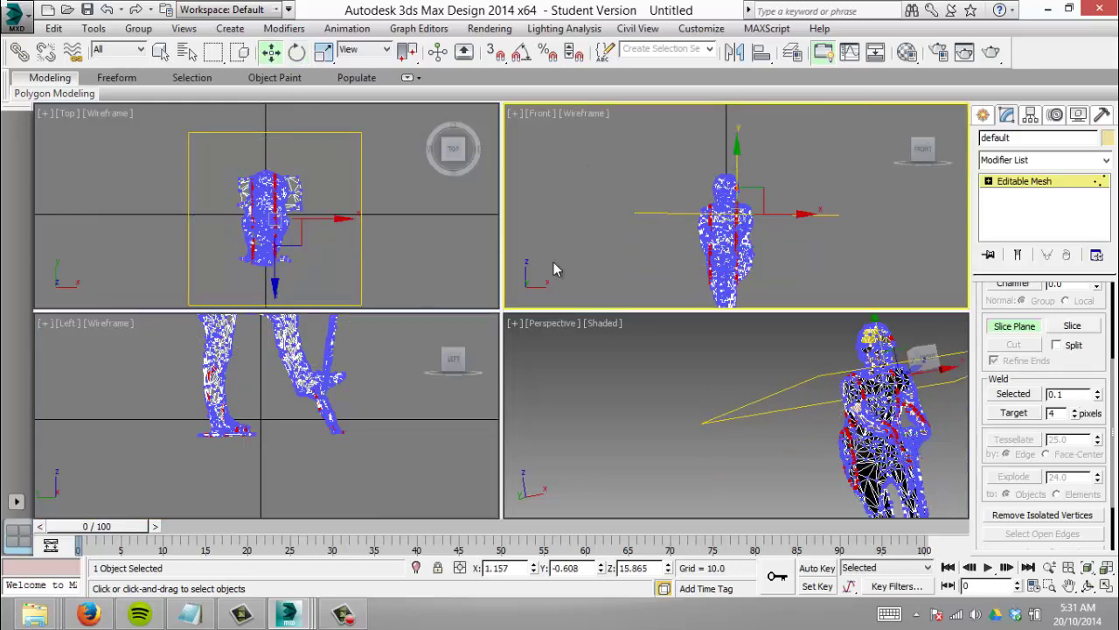
pyautogui.click(1077, 327)
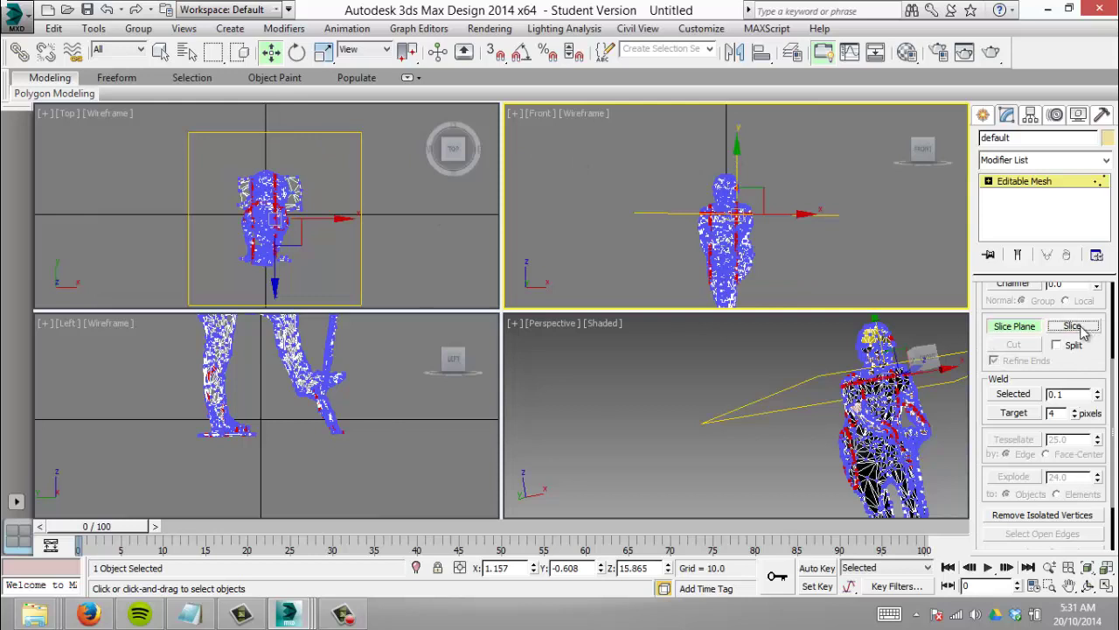
# Step: Add three more horizontal slices down the torso, starting at Z about 14.28, then leave slice plane mode and clear the vertex selection
pyautogui.moveTo(736, 150); pyautogui.dragTo(736, 164)
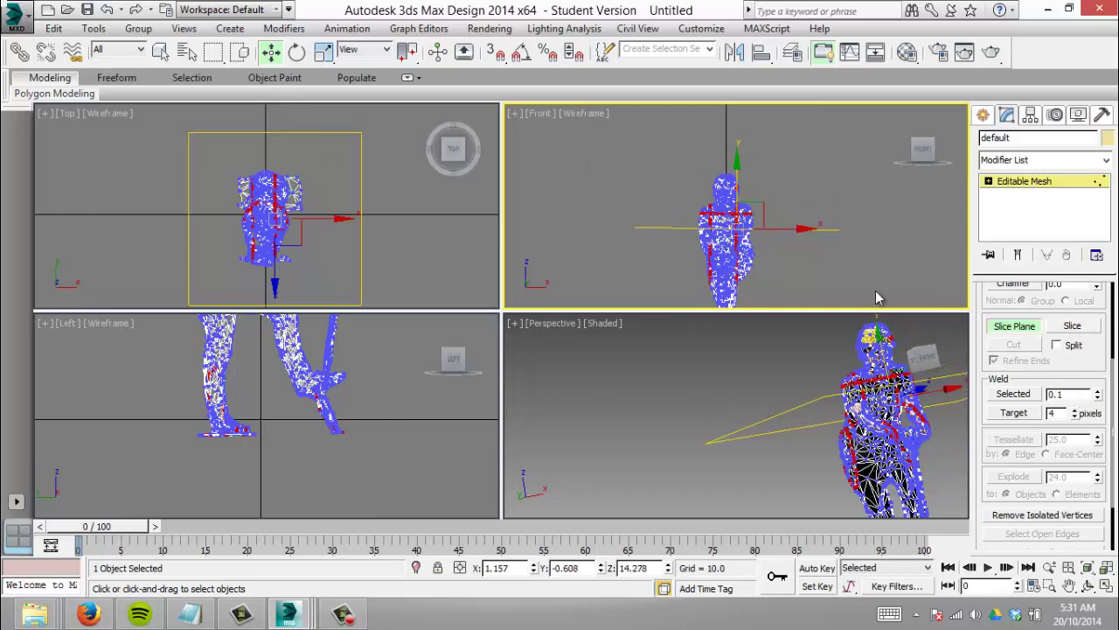
pyautogui.click(1074, 326)
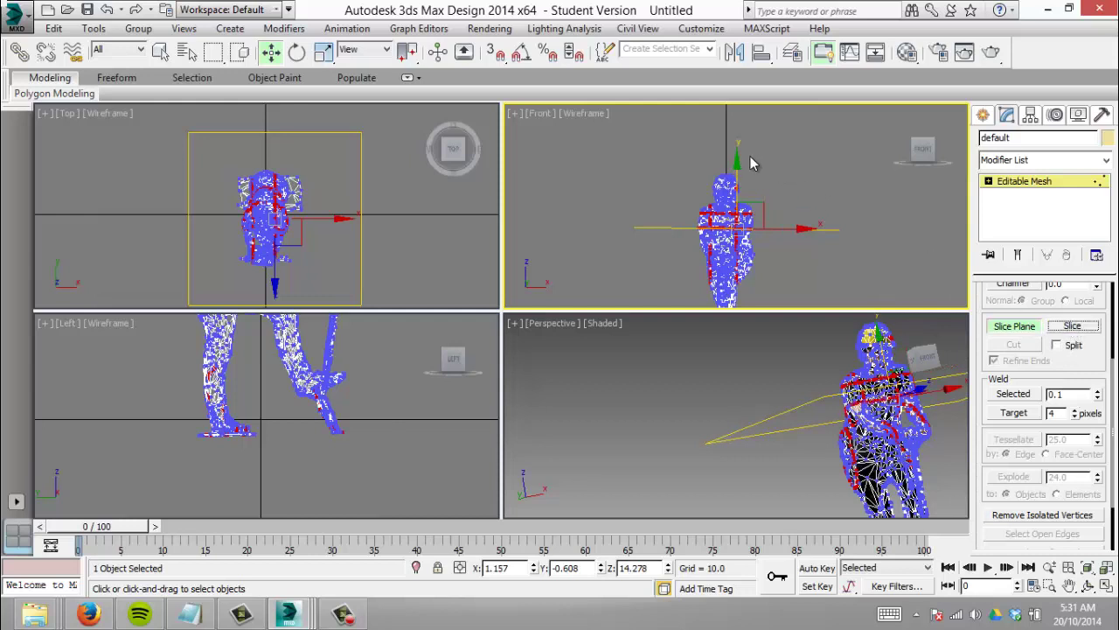
pyautogui.moveTo(750, 163); pyautogui.dragTo(747, 177)
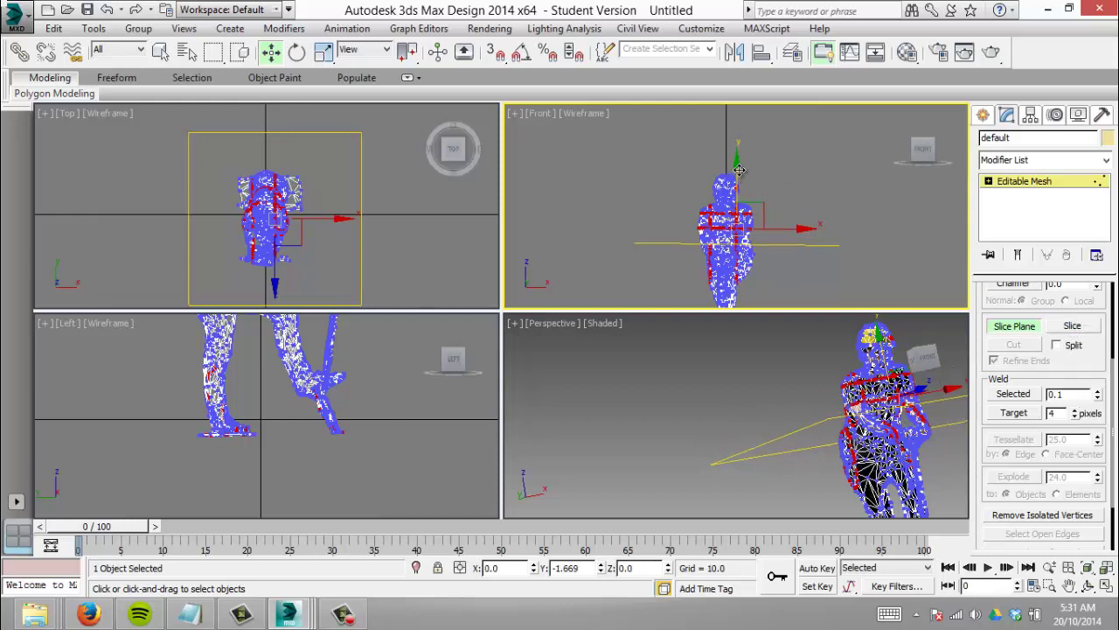
pyautogui.click(1072, 326)
pyautogui.moveTo(737, 173); pyautogui.dragTo(740, 200)
pyautogui.click(1069, 326)
pyautogui.click(1013, 326)
pyautogui.click(830, 229)
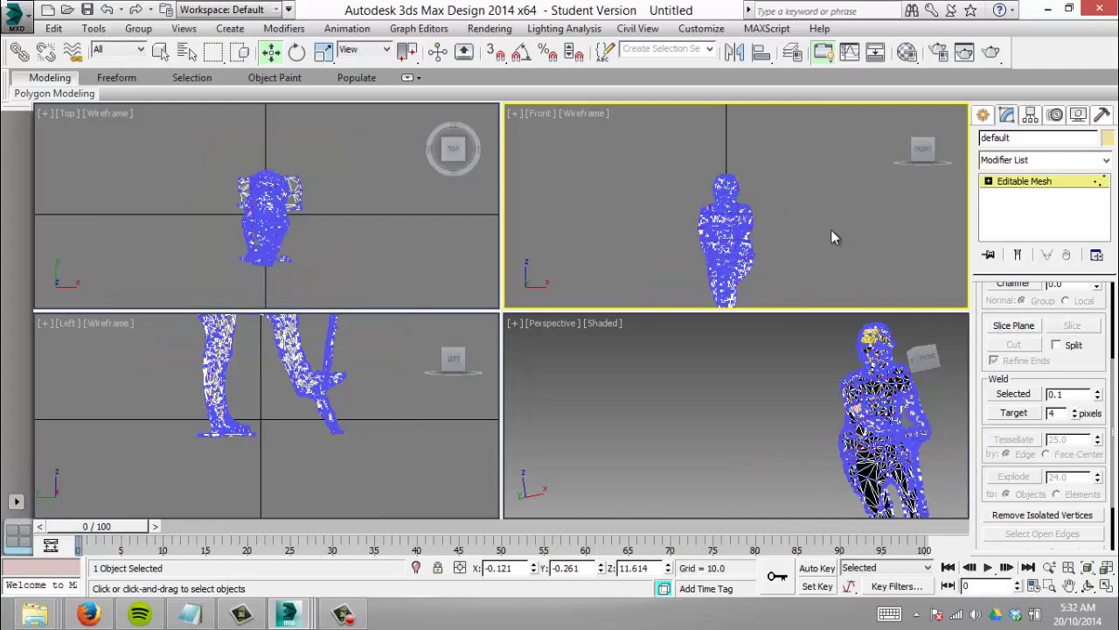
# Step: Reactivate the Slice Plane and slice the mesh vertically near the figure's middle at X about -0.22
pyautogui.scroll(5, 752, 227)
pyautogui.scroll(2, 656, 210)
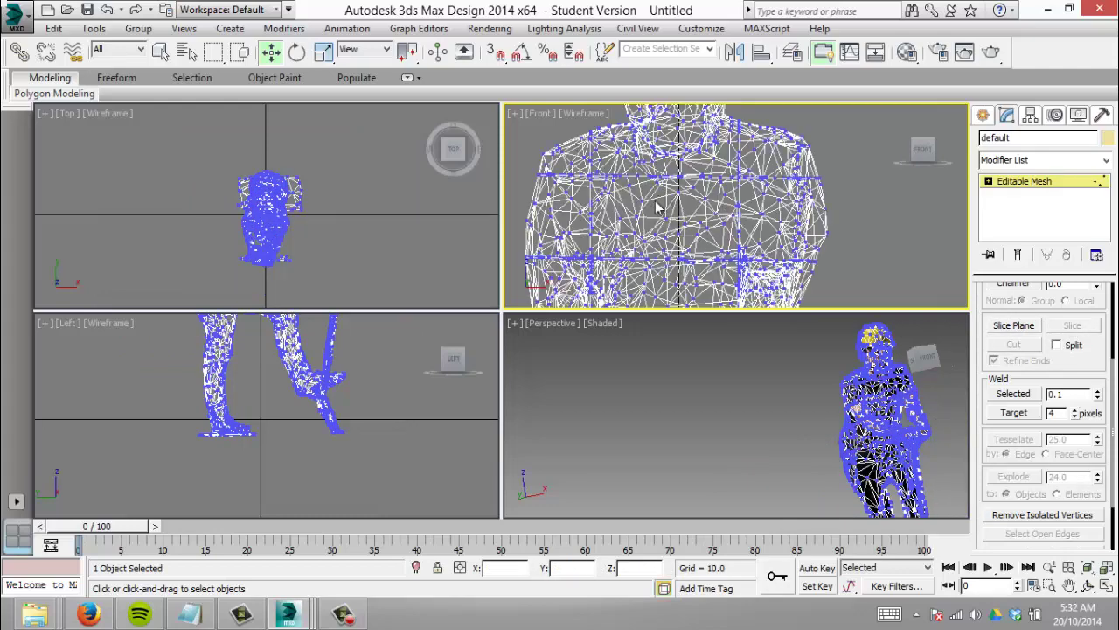
pyautogui.scroll(2, 636, 201)
pyautogui.scroll(-4, 669, 201)
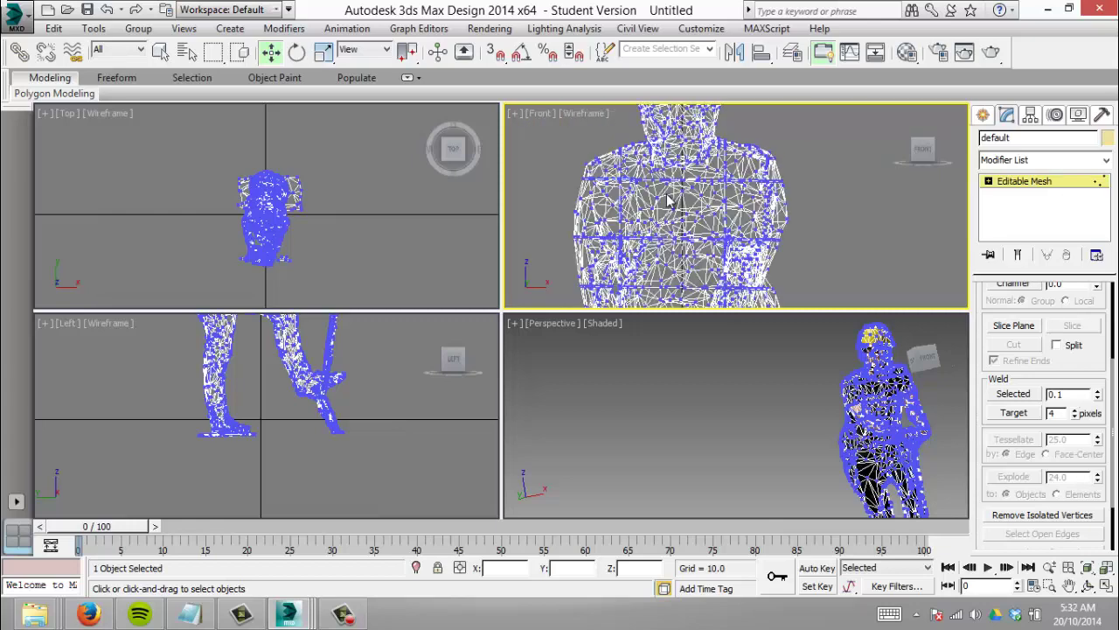
pyautogui.scroll(4, 668, 201)
pyautogui.scroll(-1, 668, 204)
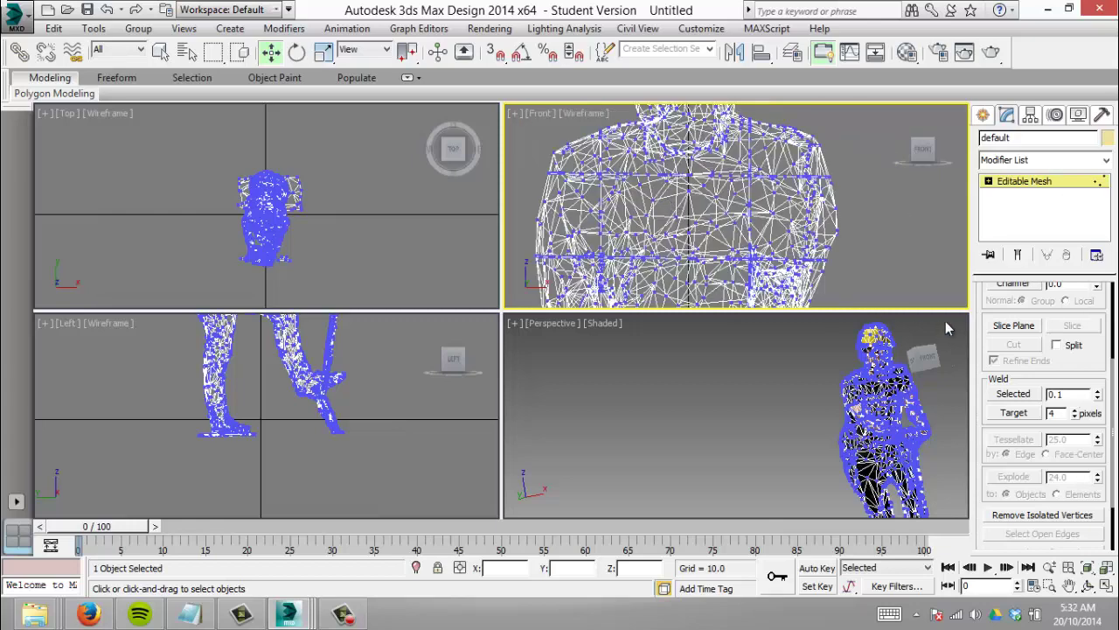
pyautogui.click(1013, 325)
pyautogui.scroll(-3, 796, 223)
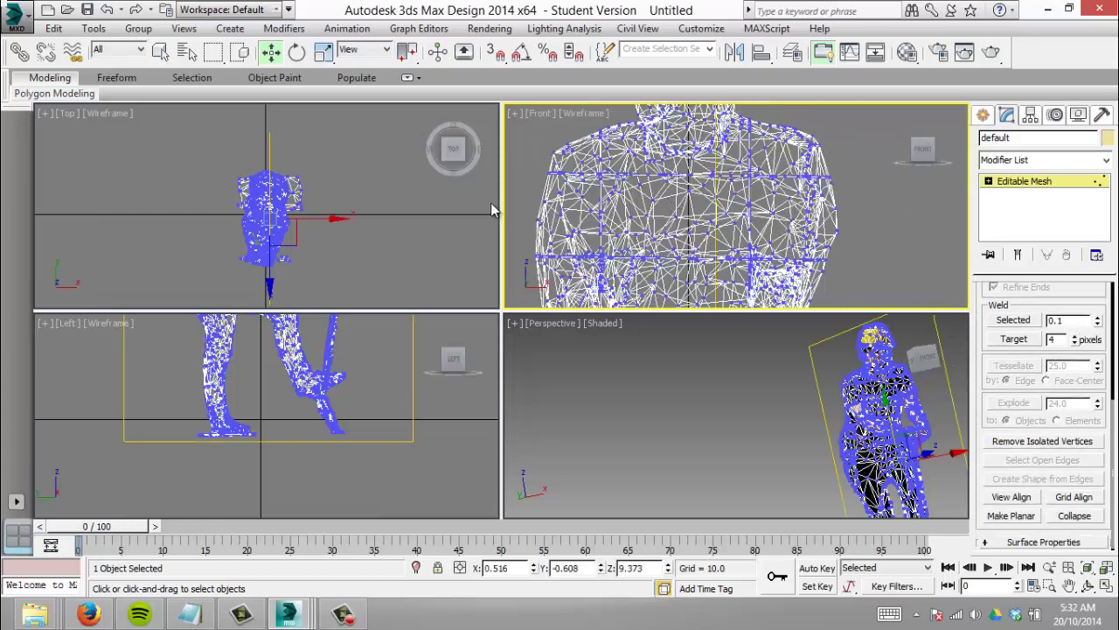
pyautogui.click(337, 219)
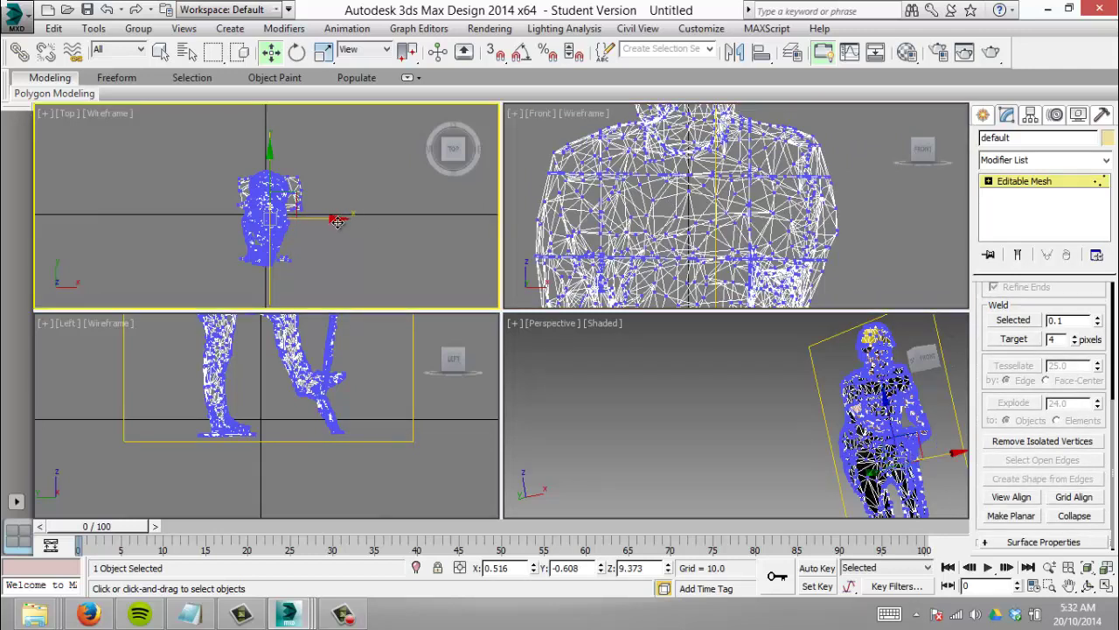
pyautogui.moveTo(339, 221); pyautogui.dragTo(330, 221)
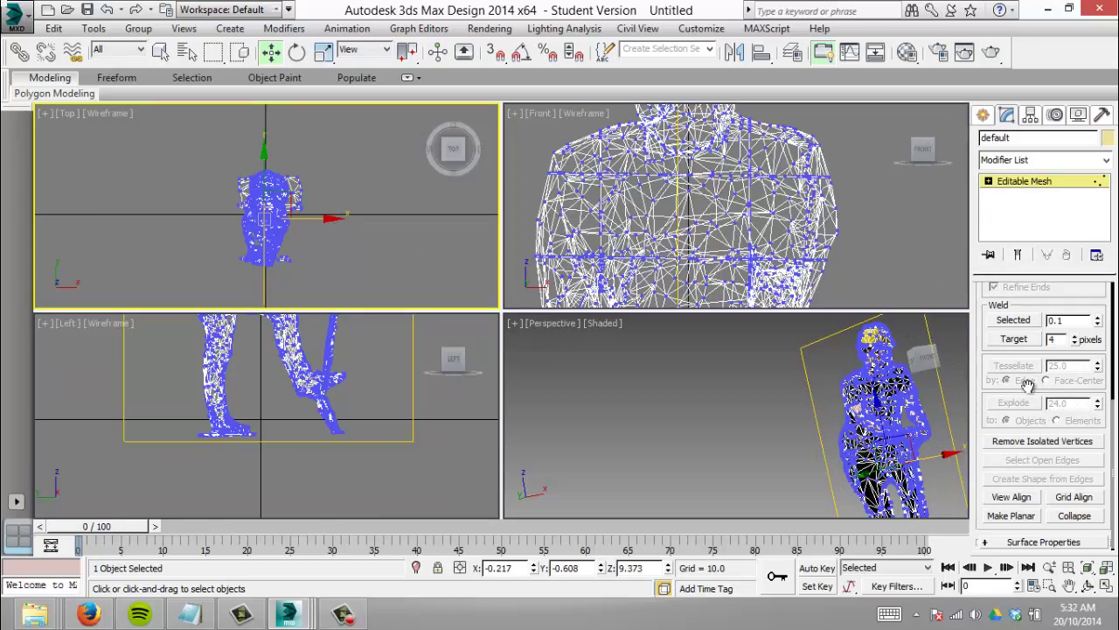
pyautogui.moveTo(1027, 382); pyautogui.dragTo(1044, 456)
pyautogui.click(1072, 331)
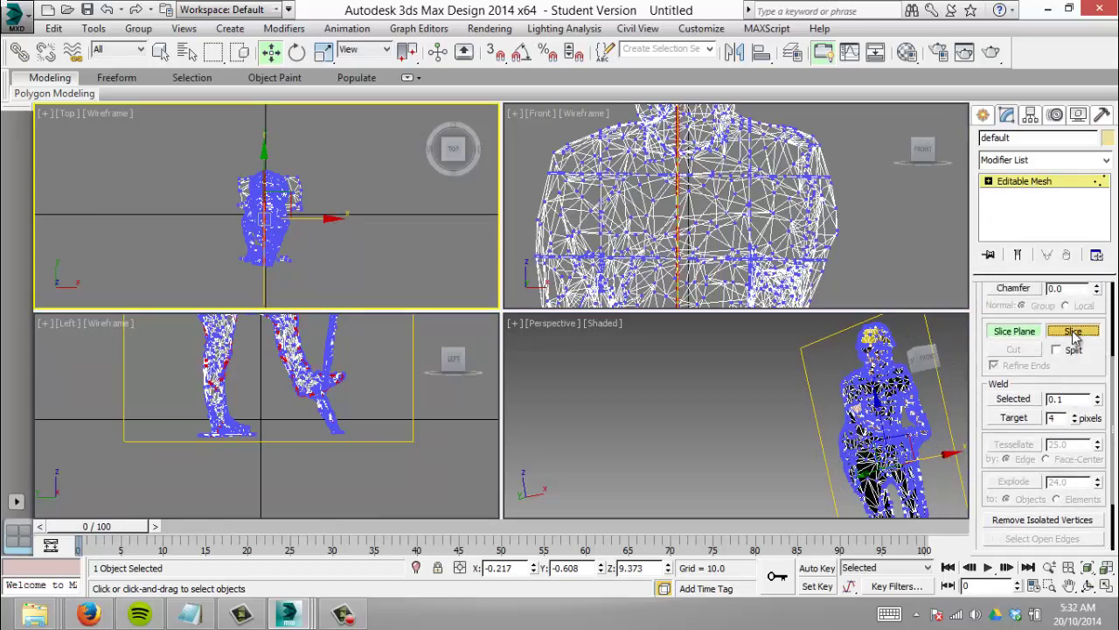
# Step: Leave slice plane mode and activate the Front view around the figure's chest
pyautogui.click(1016, 332)
pyautogui.click(886, 233)
pyautogui.scroll(-3, 774, 217)
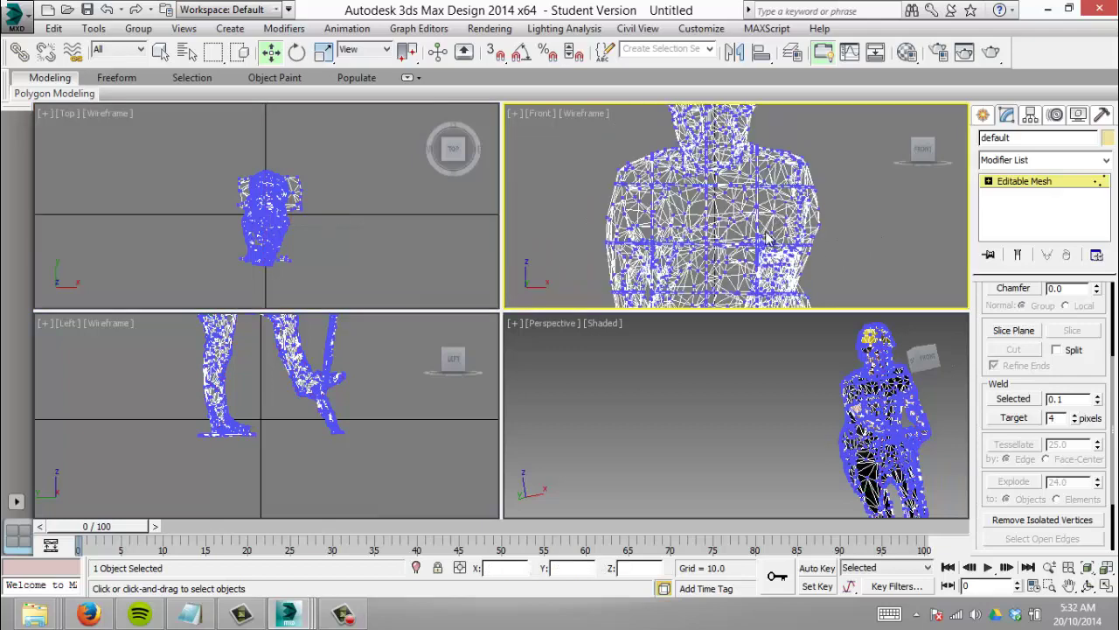
pyautogui.scroll(5, 754, 219)
pyautogui.scroll(-2, 737, 226)
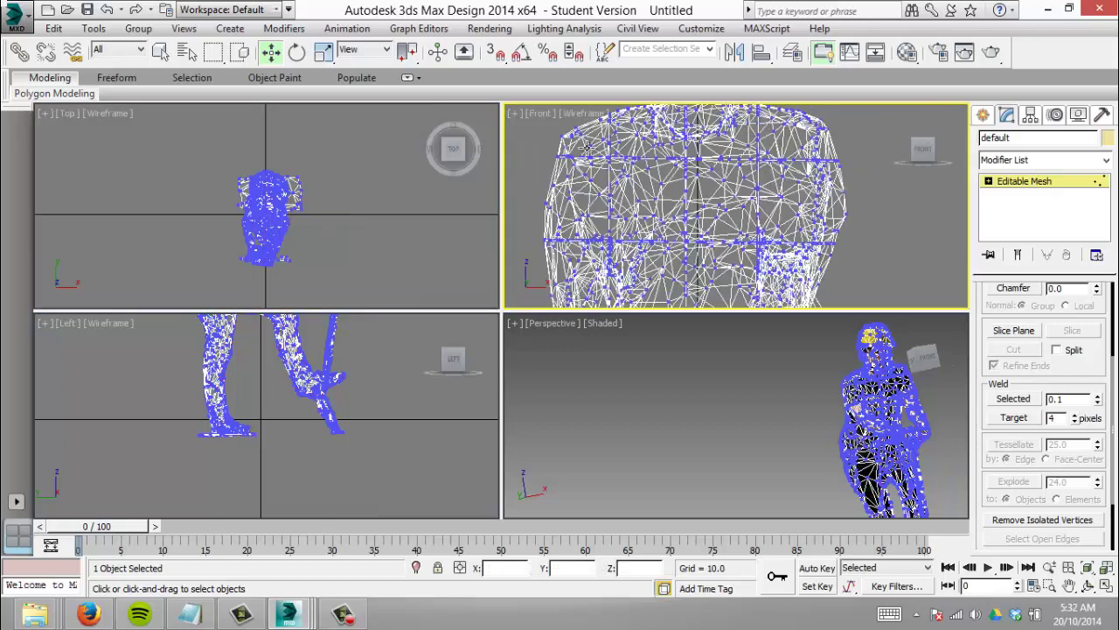
# Step: Display the Front view as Shaded and maximize it, framing the figure's torso
pyautogui.click(584, 114)
pyautogui.click(619, 150)
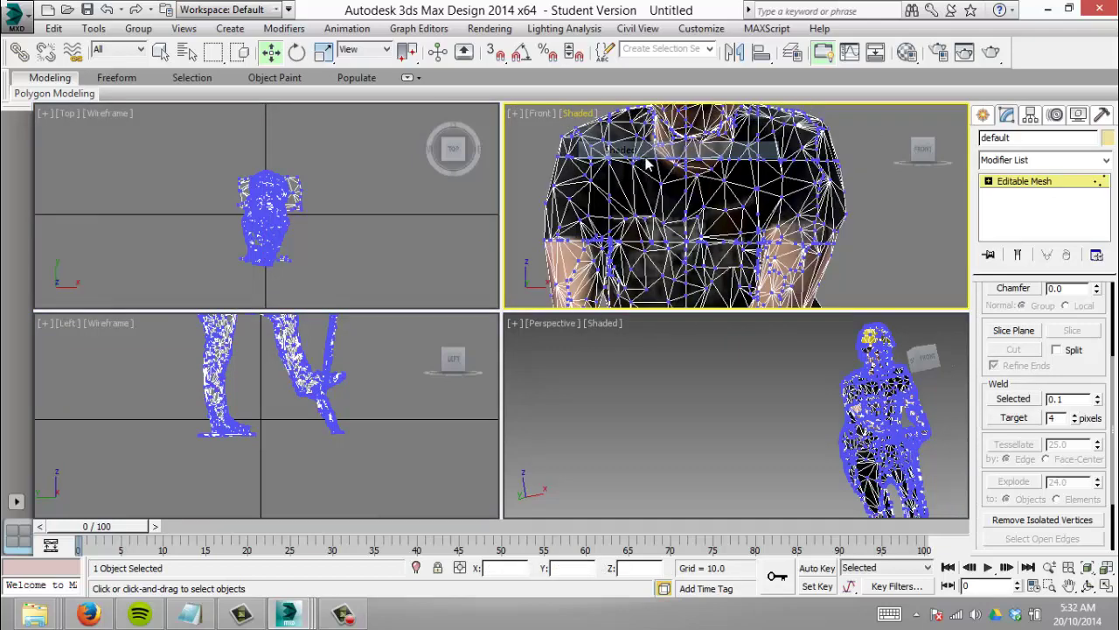
pyautogui.scroll(2, 672, 207)
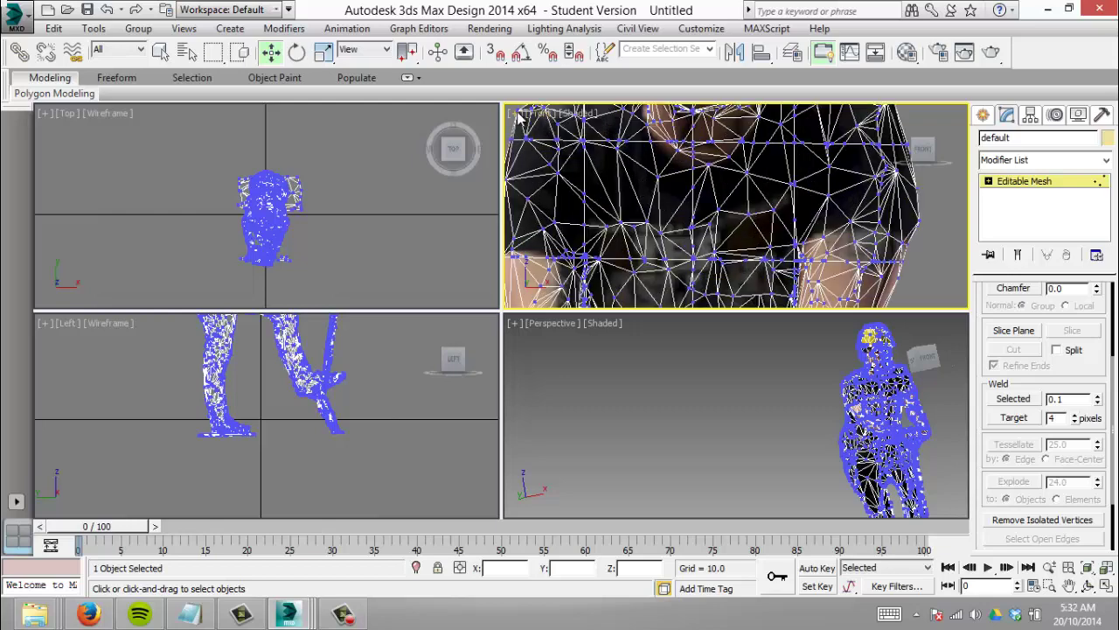
pyautogui.hotkey('alt', 'w')
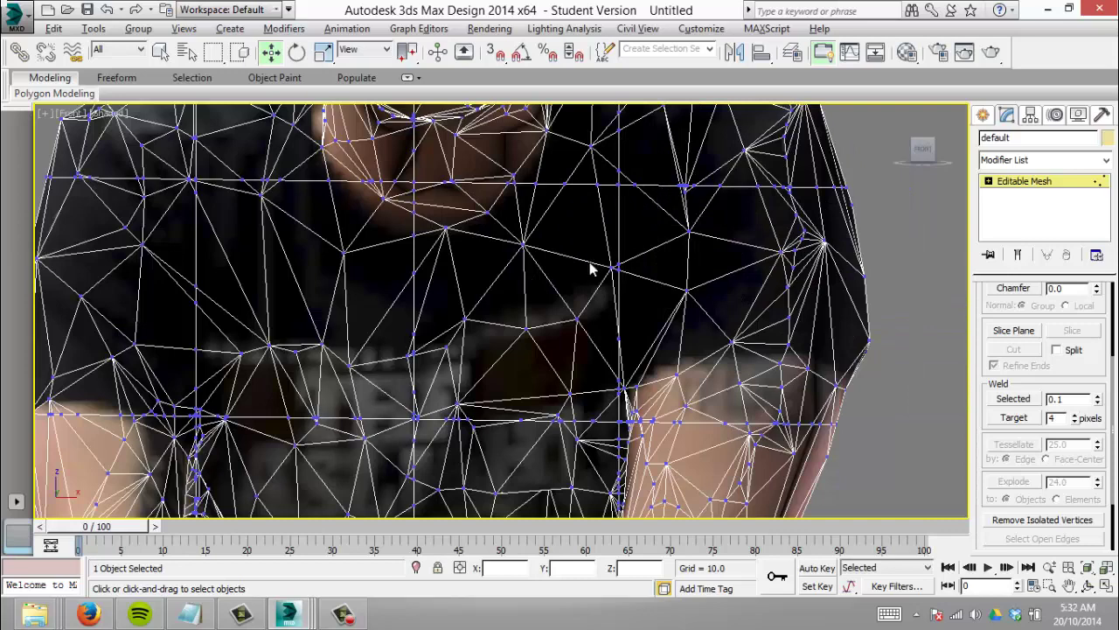
pyautogui.scroll(-4, 553, 301)
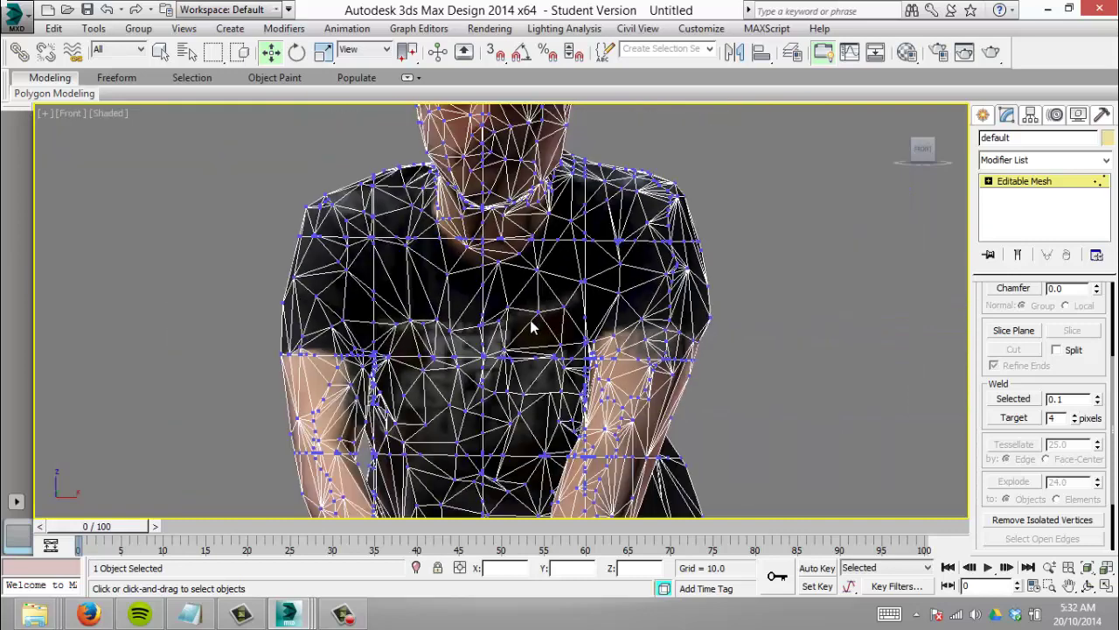
pyautogui.scroll(2, 469, 310)
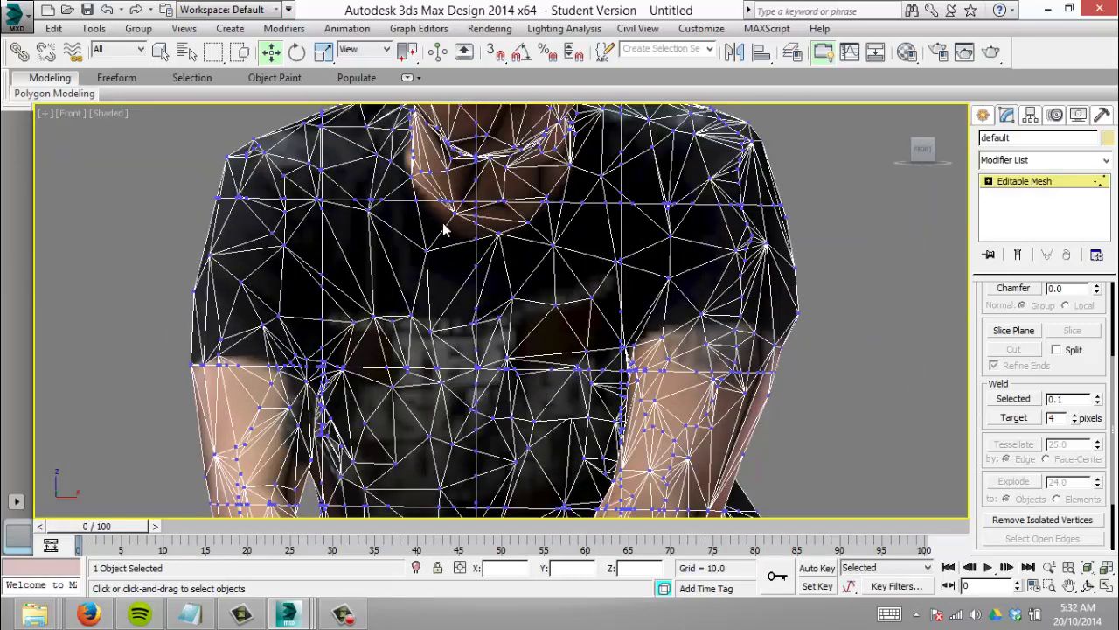
# Step: Convert the sliced mesh to an Editable Poly with the full modeling ribbon shown, and enter vertex level
pyautogui.click(414, 78)
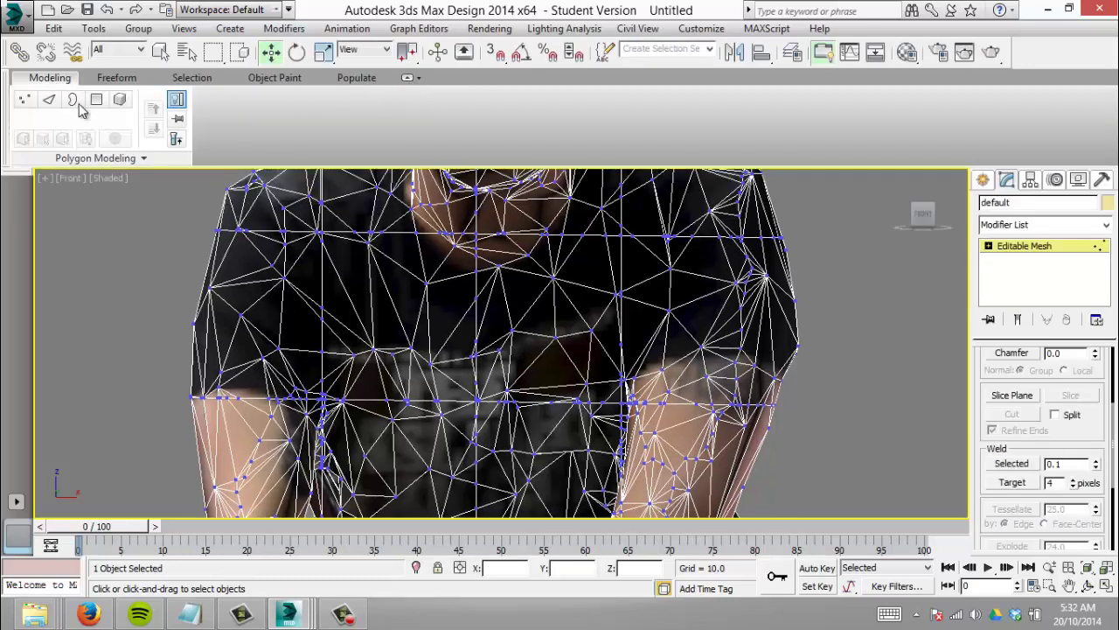
pyautogui.click(1027, 248)
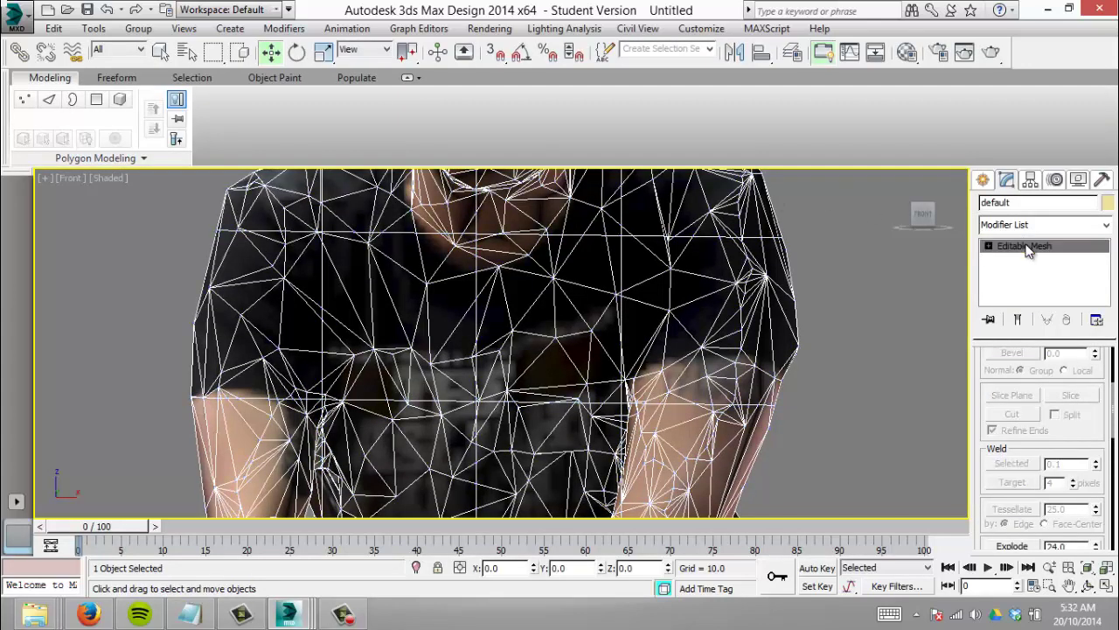
pyautogui.rightClick(1030, 250)
pyautogui.click(1055, 386)
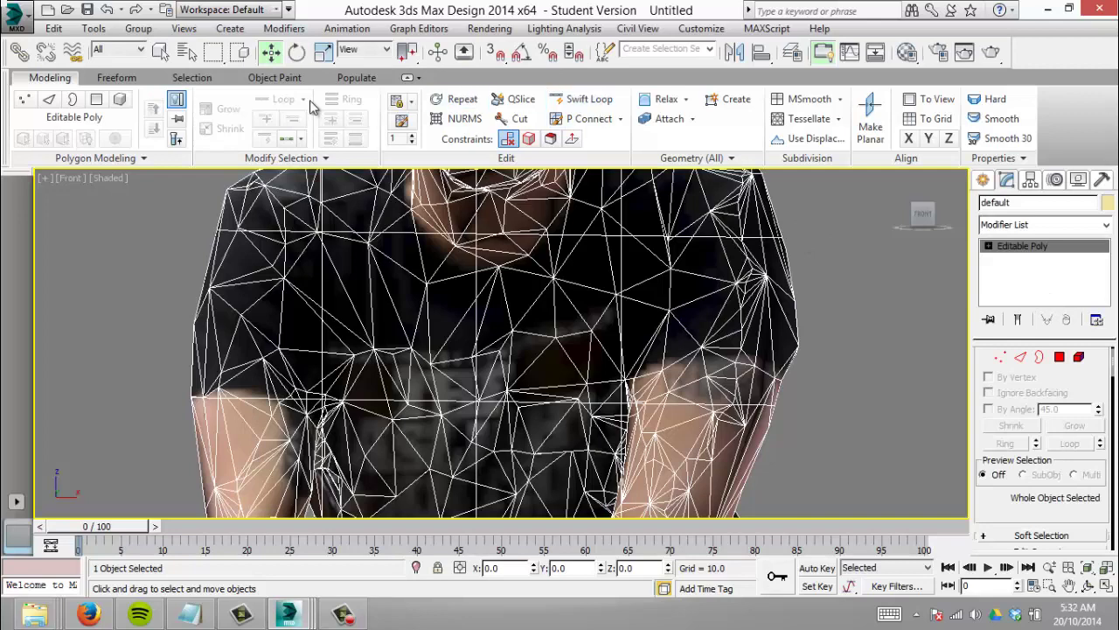
pyautogui.click(1001, 361)
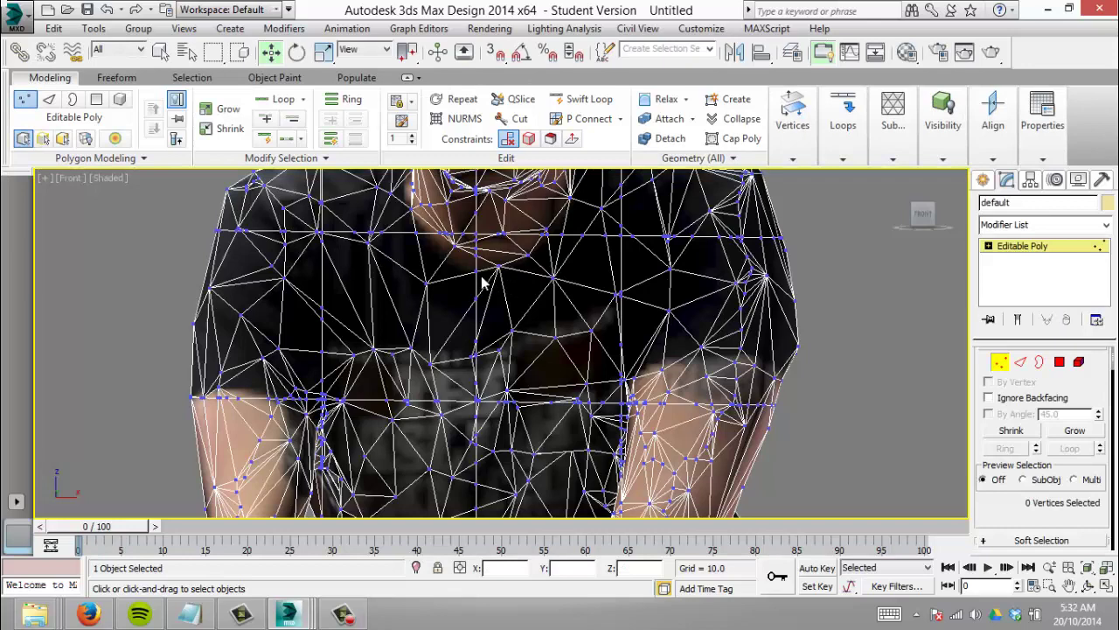
# Step: Select four neighbouring vertices on the chest, just above the shirt print, and collapse them into one
pyautogui.scroll(2, 523, 300)
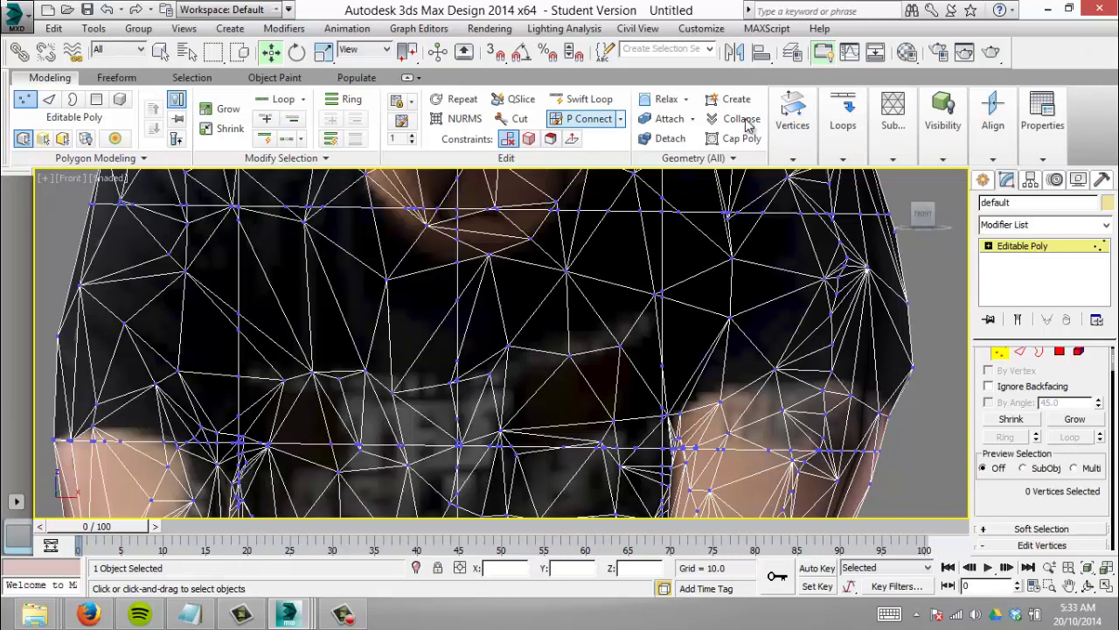
pyautogui.click(386, 280)
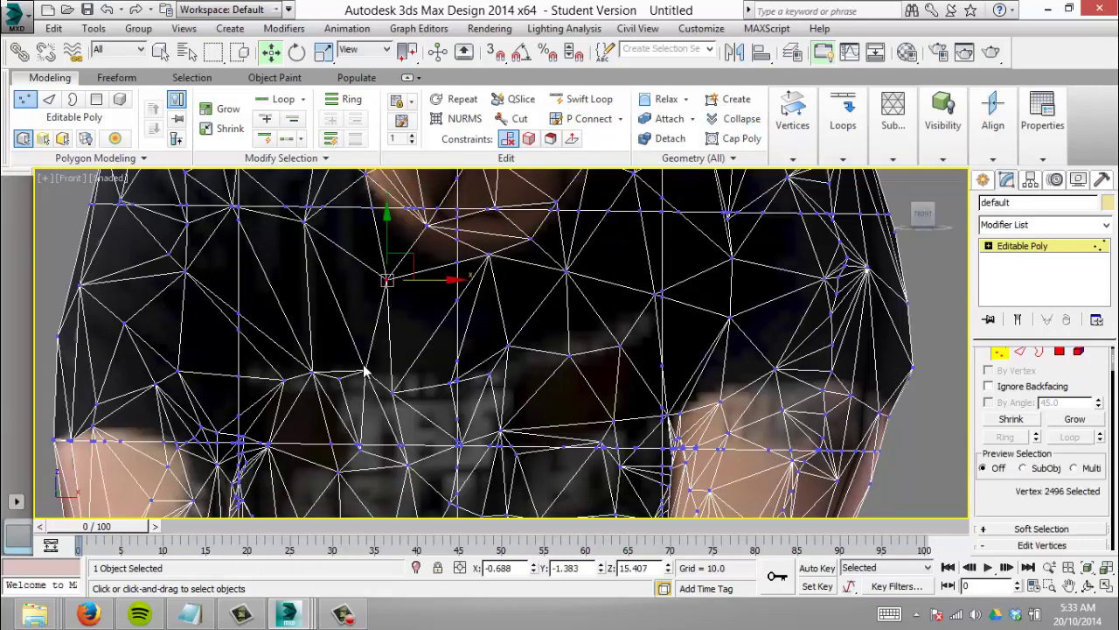
pyautogui.click(364, 370)
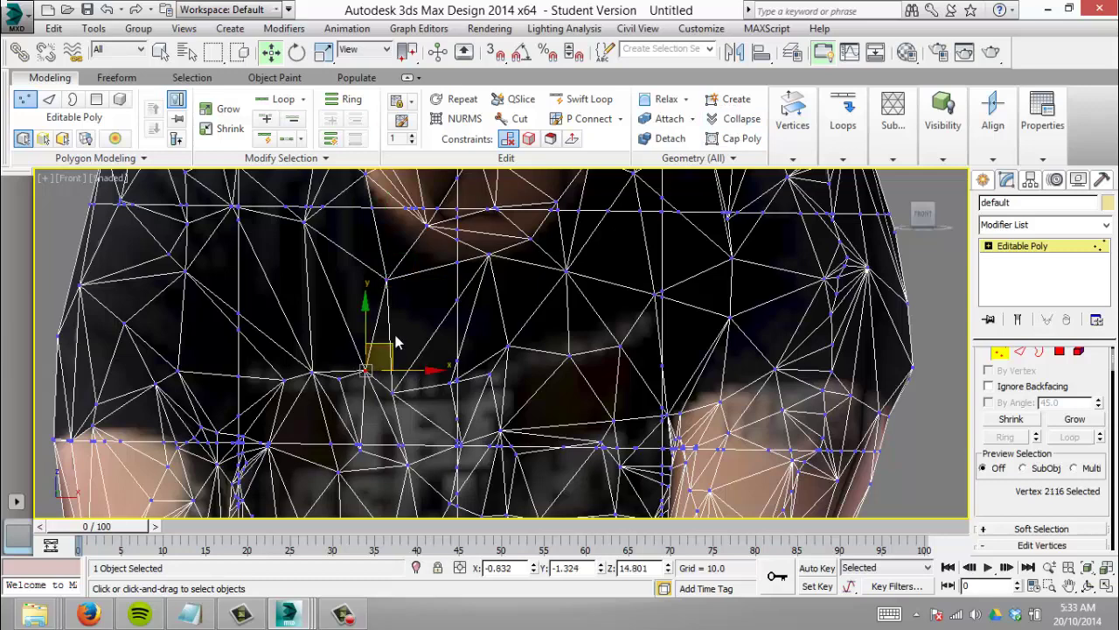
pyautogui.keyDown('ctrl'); pyautogui.click(386, 281); pyautogui.keyUp('ctrl')
pyautogui.keyDown('ctrl'); pyautogui.click(338, 379); pyautogui.keyUp('ctrl')
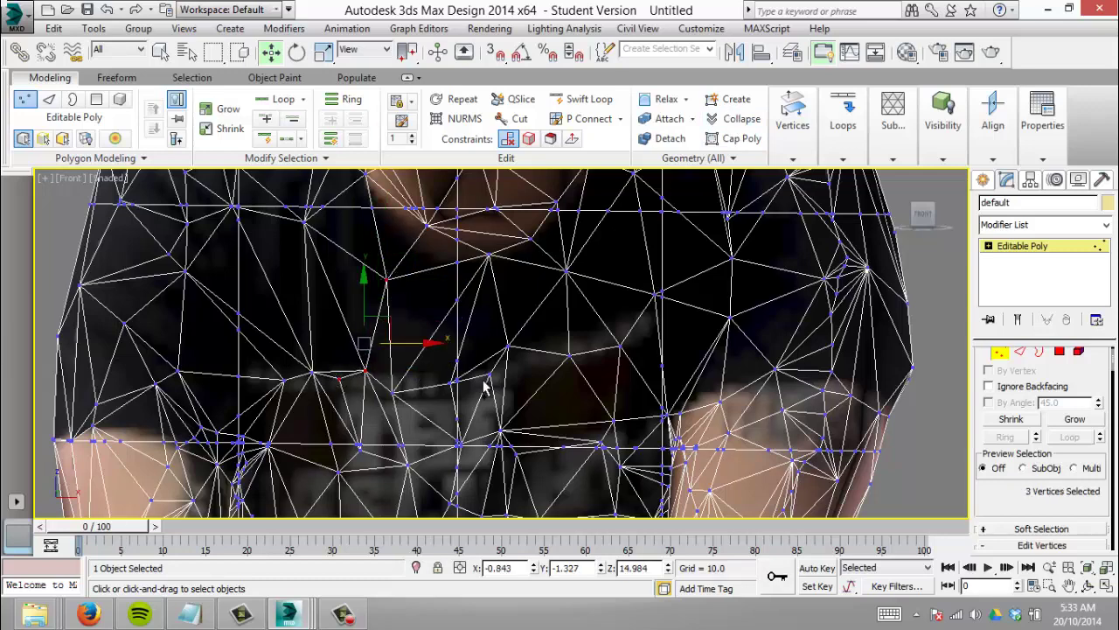
pyautogui.keyDown('ctrl'); pyautogui.click(308, 372); pyautogui.keyUp('ctrl')
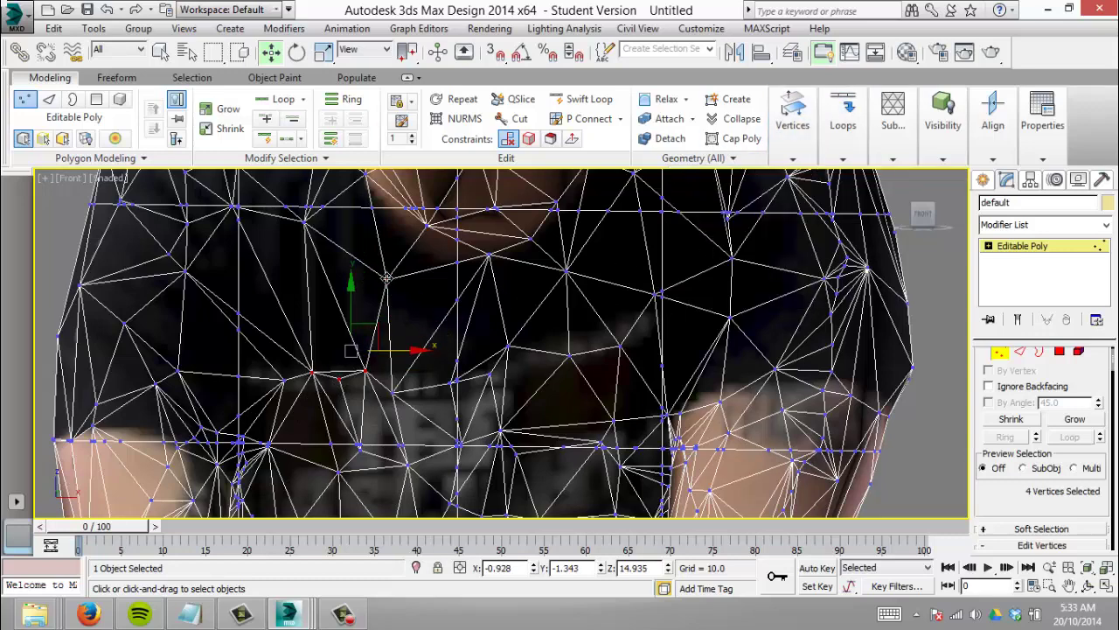
pyautogui.click(735, 118)
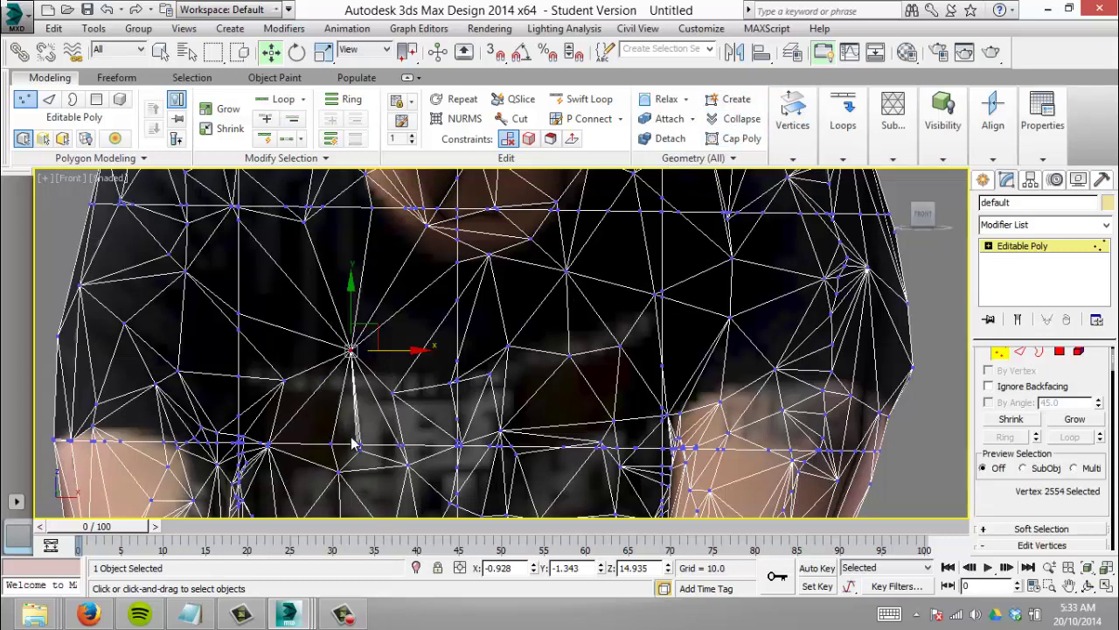
# Step: Collapse two vertex clusters on the lower chest slice line, near X -0.87 and 0.15, and one on the upper slice near X 1.62
pyautogui.moveTo(378, 468); pyautogui.dragTo(382, 472)
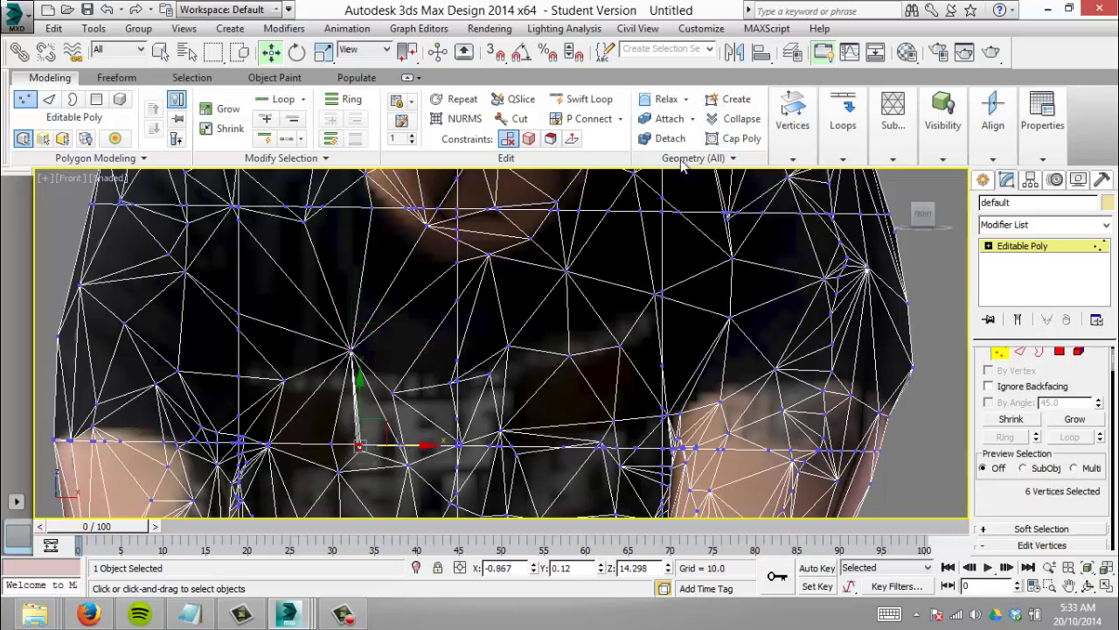
pyautogui.click(740, 118)
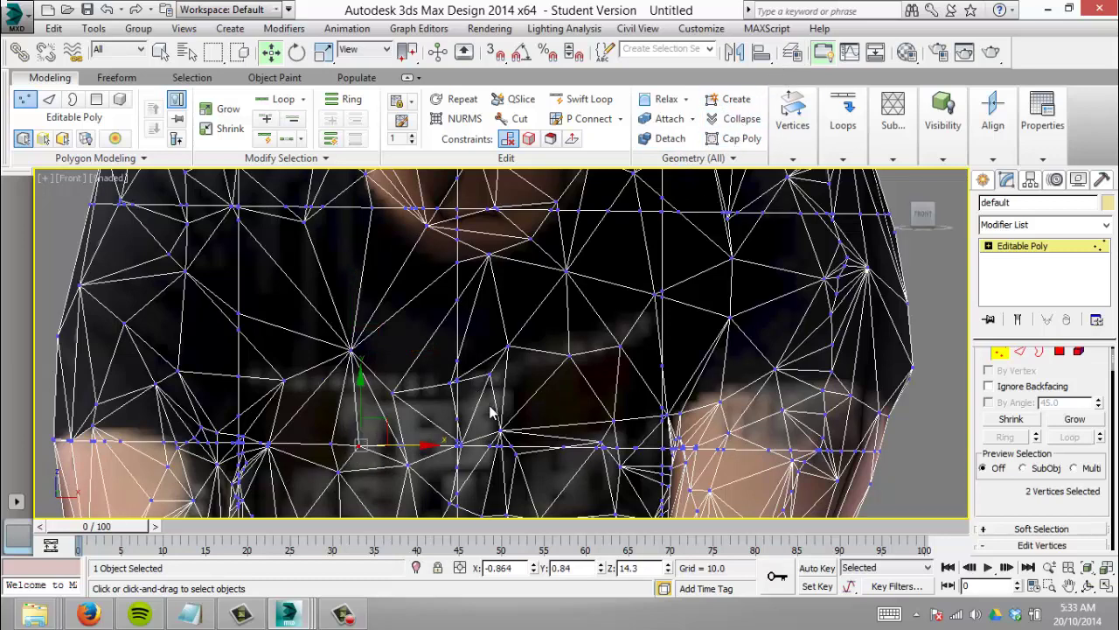
pyautogui.moveTo(560, 469); pyautogui.dragTo(563, 472)
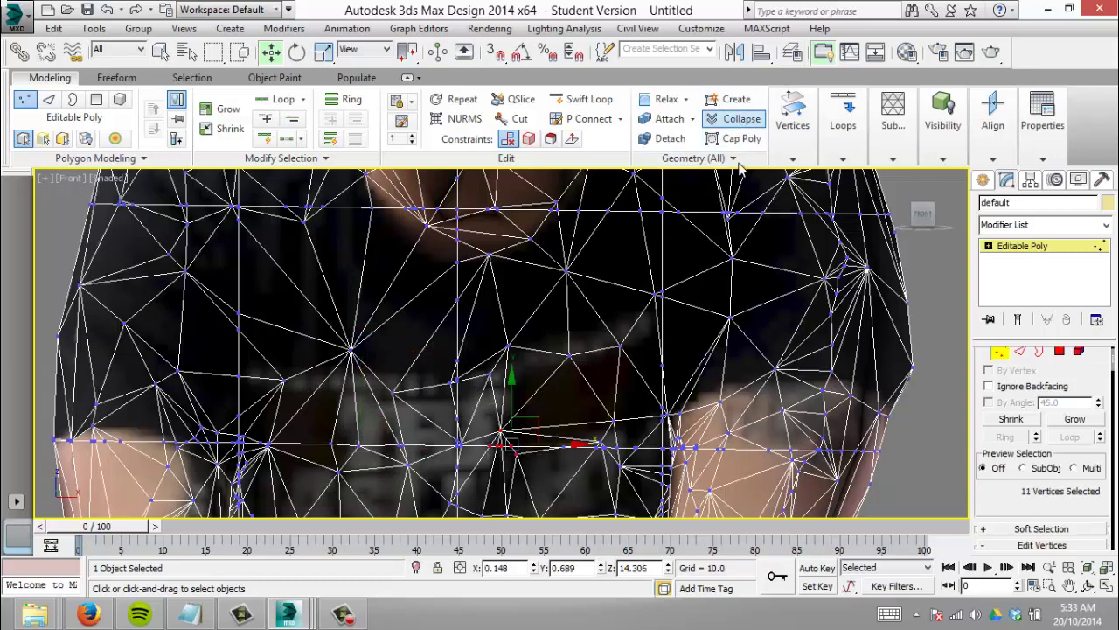
pyautogui.click(734, 118)
pyautogui.moveTo(778, 238); pyautogui.dragTo(780, 236)
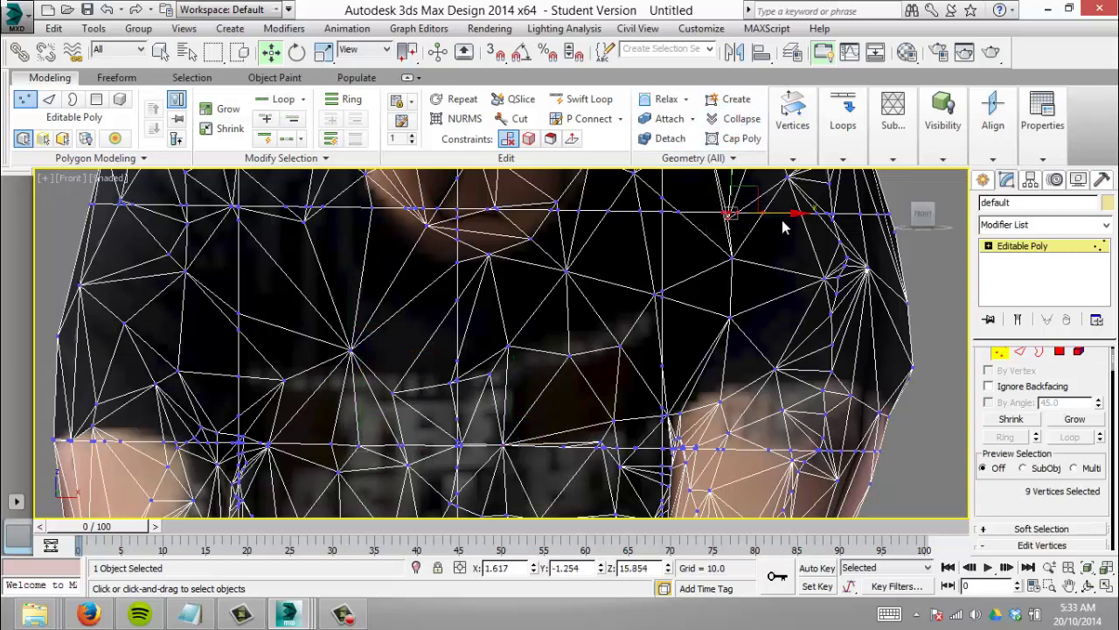
pyautogui.click(741, 119)
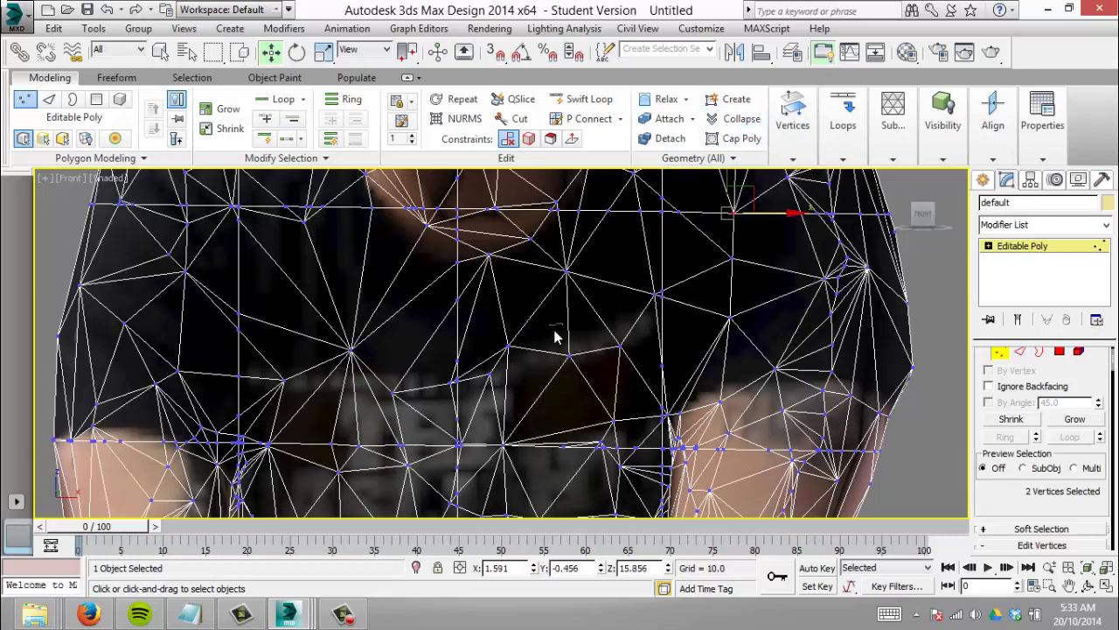
# Step: Collapse the vertex clusters where the torso meets the arm below the sleeve, near X 1.19 and X 1.23
pyautogui.moveTo(554, 338); pyautogui.dragTo(688, 421)
pyautogui.click(741, 119)
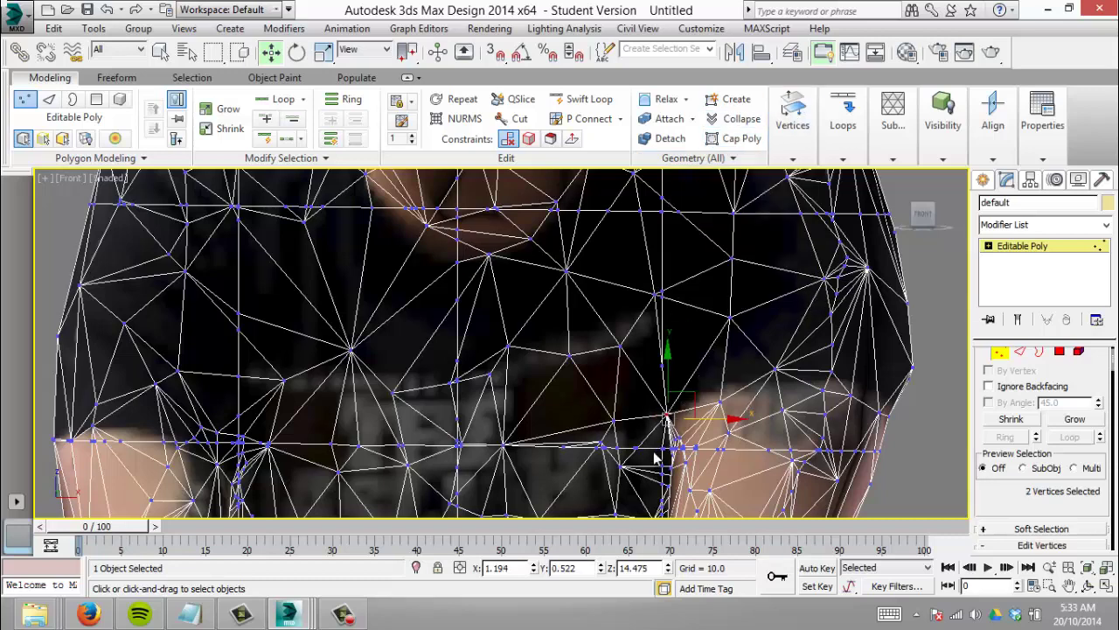
pyautogui.click(675, 448)
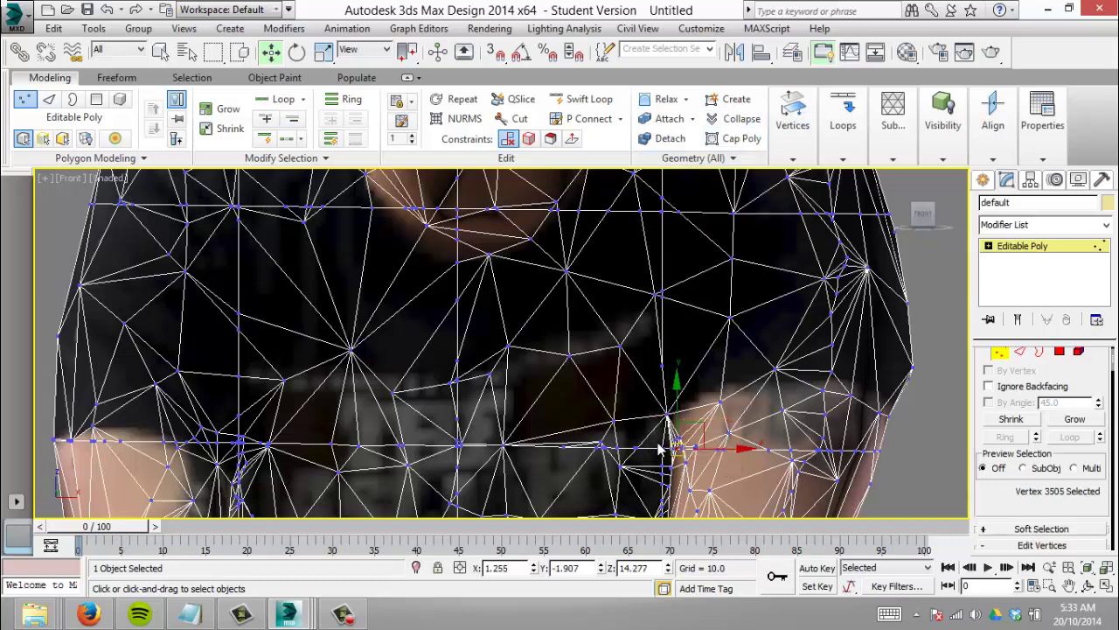
pyautogui.moveTo(651, 431); pyautogui.dragTo(701, 455)
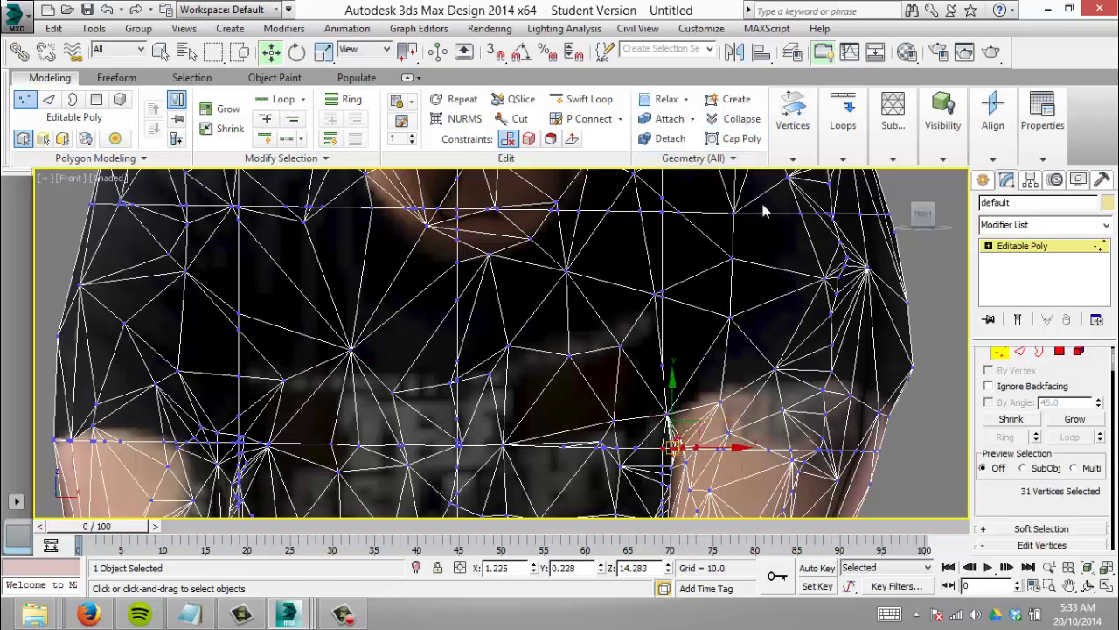
pyautogui.click(735, 120)
# Step: Collapse the vertex clusters on the lower chest slice line near X 0.83 and X -0.22, then clear the selection
pyautogui.moveTo(566, 431); pyautogui.dragTo(634, 459)
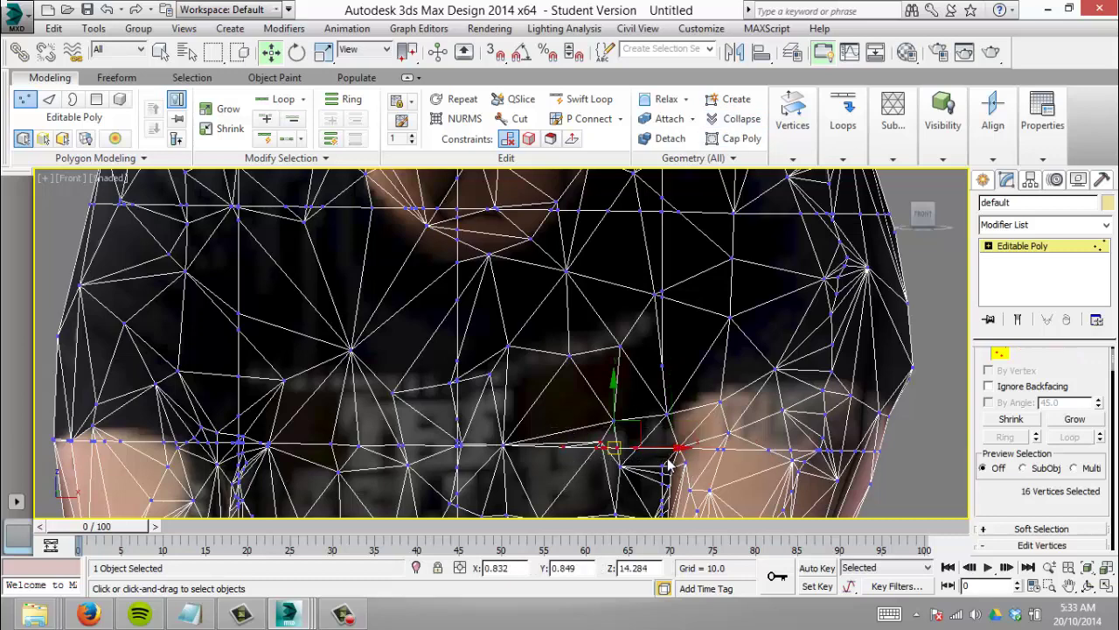
pyautogui.click(735, 119)
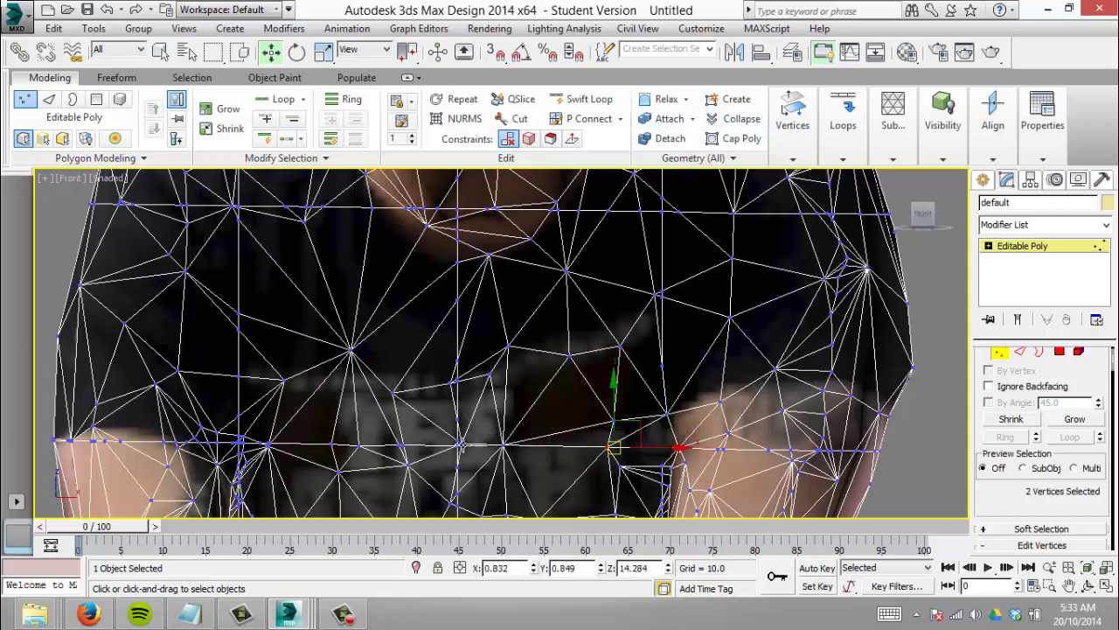
pyautogui.moveTo(457, 450); pyautogui.dragTo(476, 464)
pyautogui.click(733, 122)
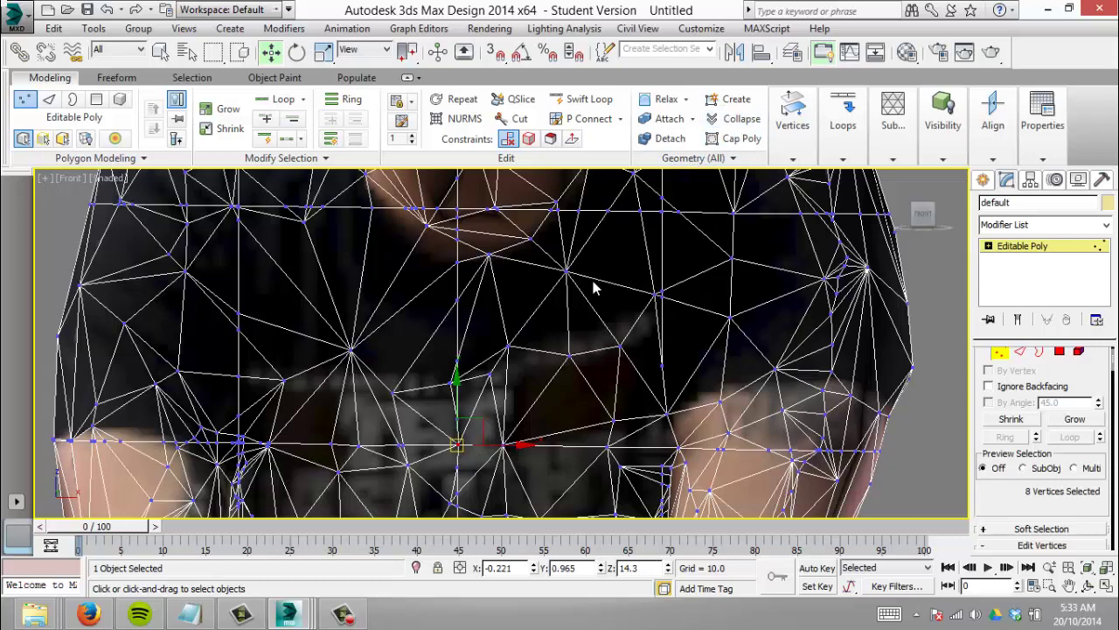
pyautogui.click(527, 411)
# Step: Change from panning to the Select Object tool and, at vertex level, select a vertex on the chest near the lower slice line
pyautogui.scroll(-5, 532, 389)
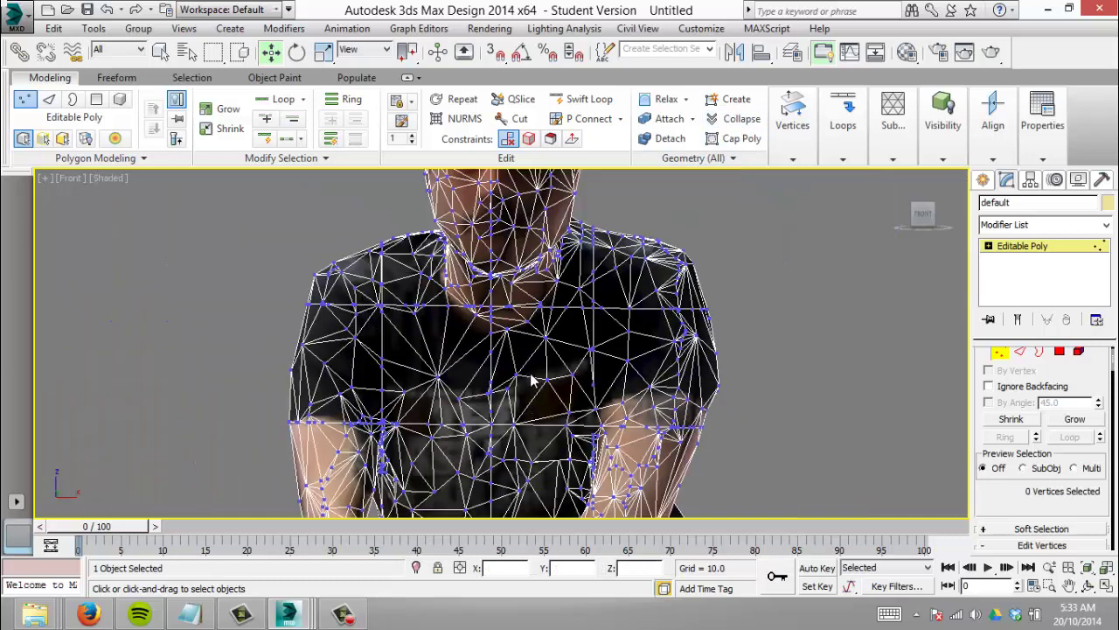
pyautogui.click(1068, 586)
pyautogui.moveTo(550, 371); pyautogui.dragTo(556, 246)
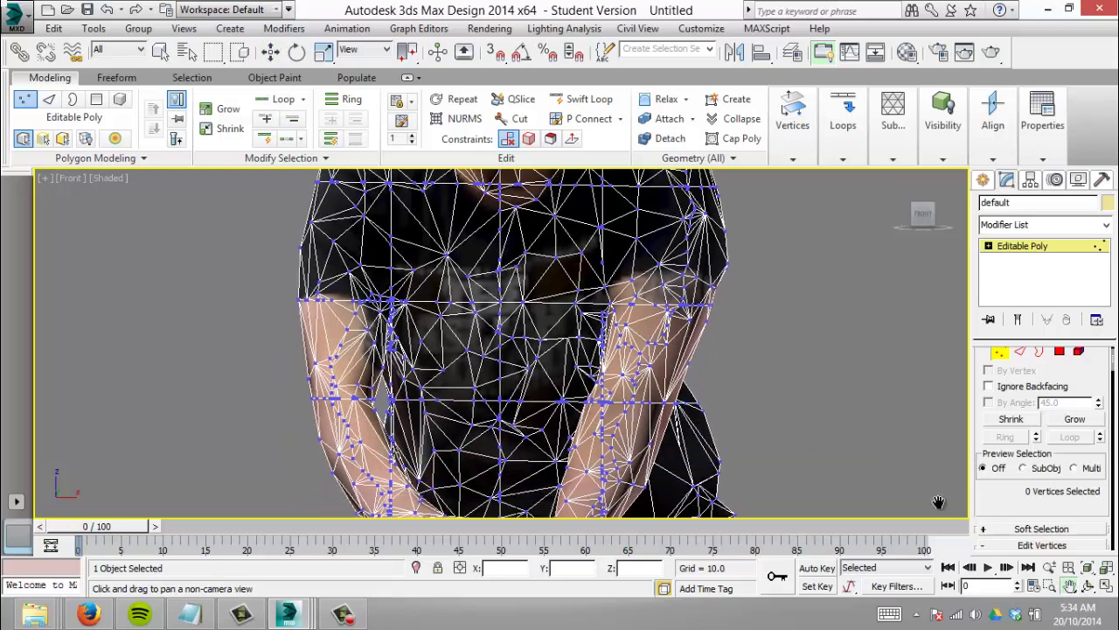
pyautogui.click(792, 122)
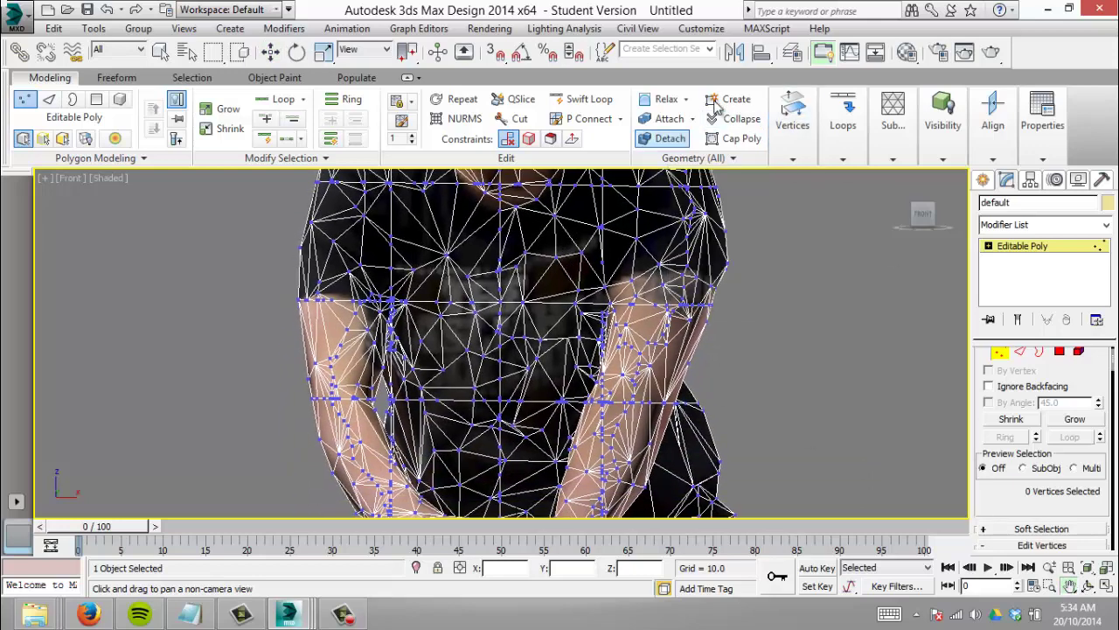
pyautogui.rightClick(453, 265)
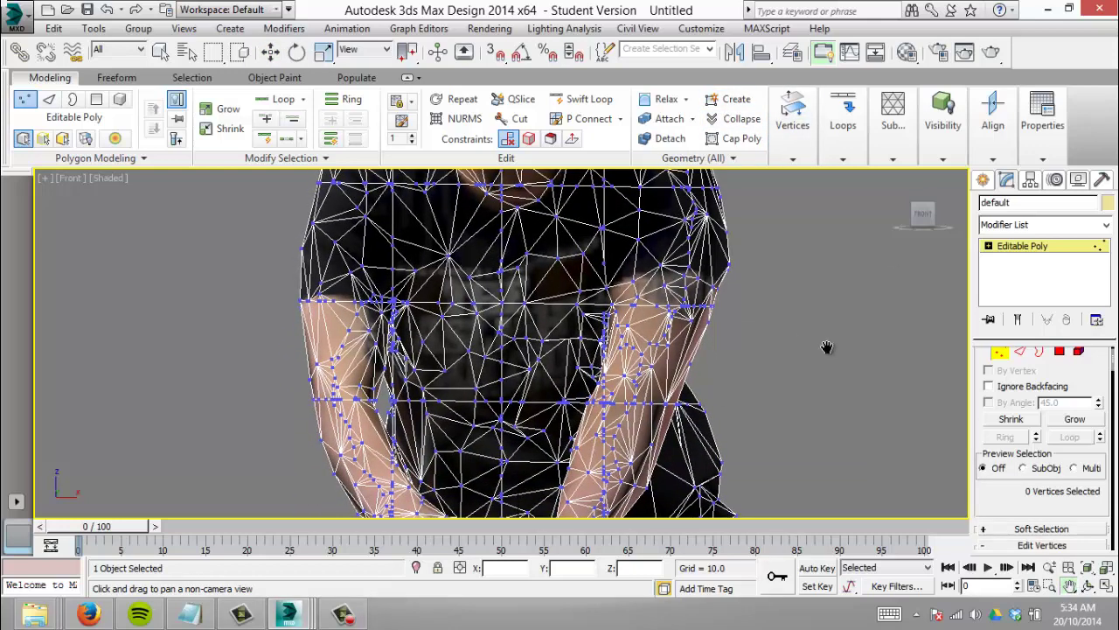
pyautogui.click(999, 351)
pyautogui.click(461, 285)
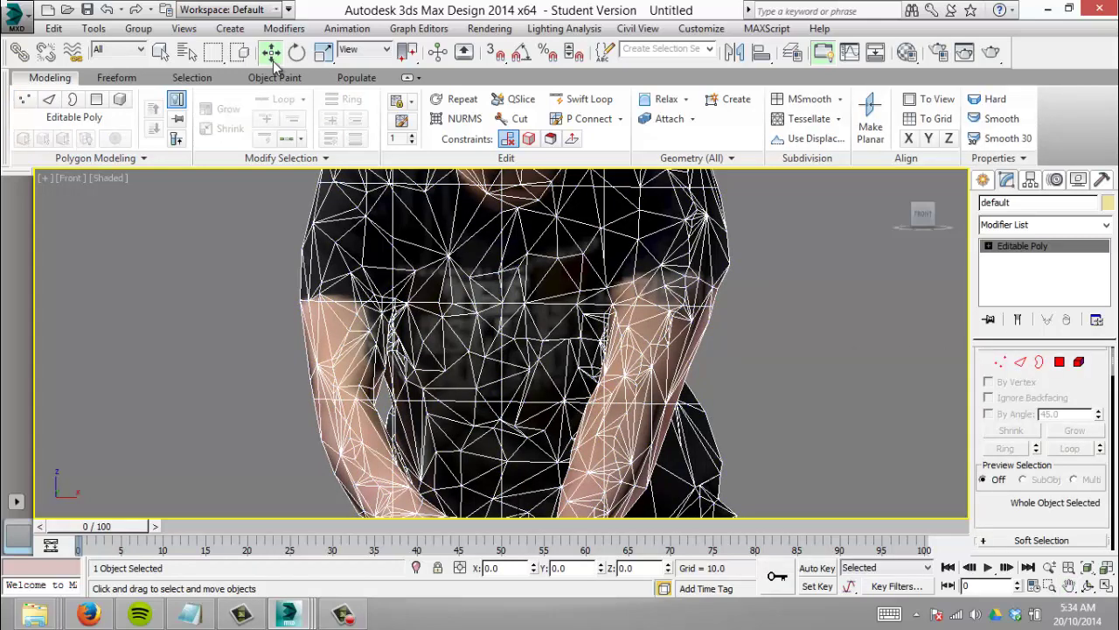
pyautogui.click(159, 51)
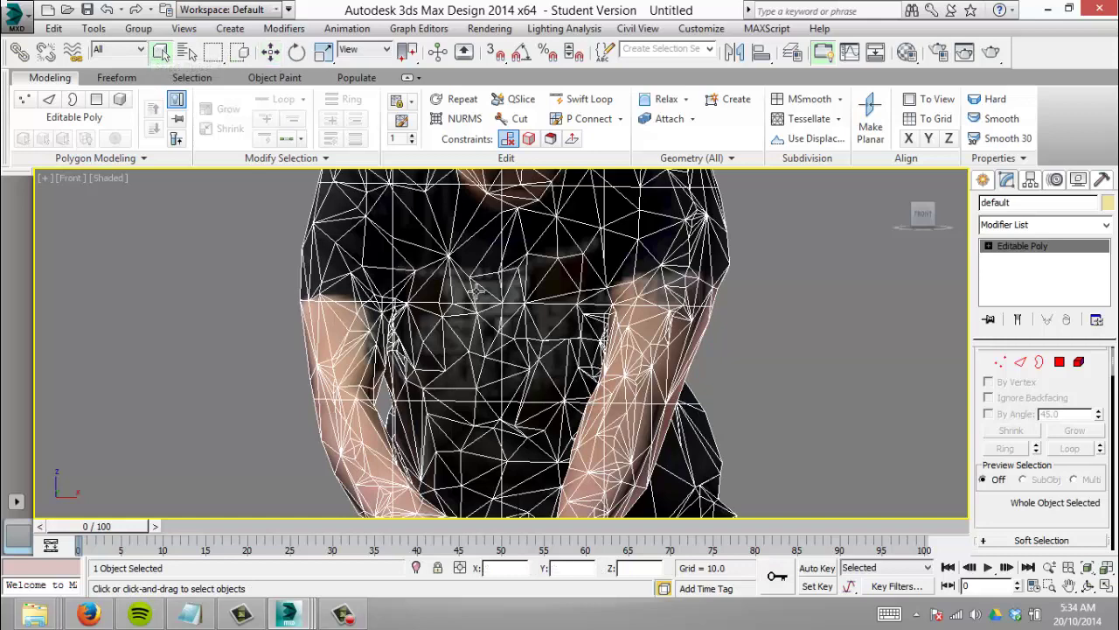
pyautogui.click(999, 361)
pyautogui.click(429, 288)
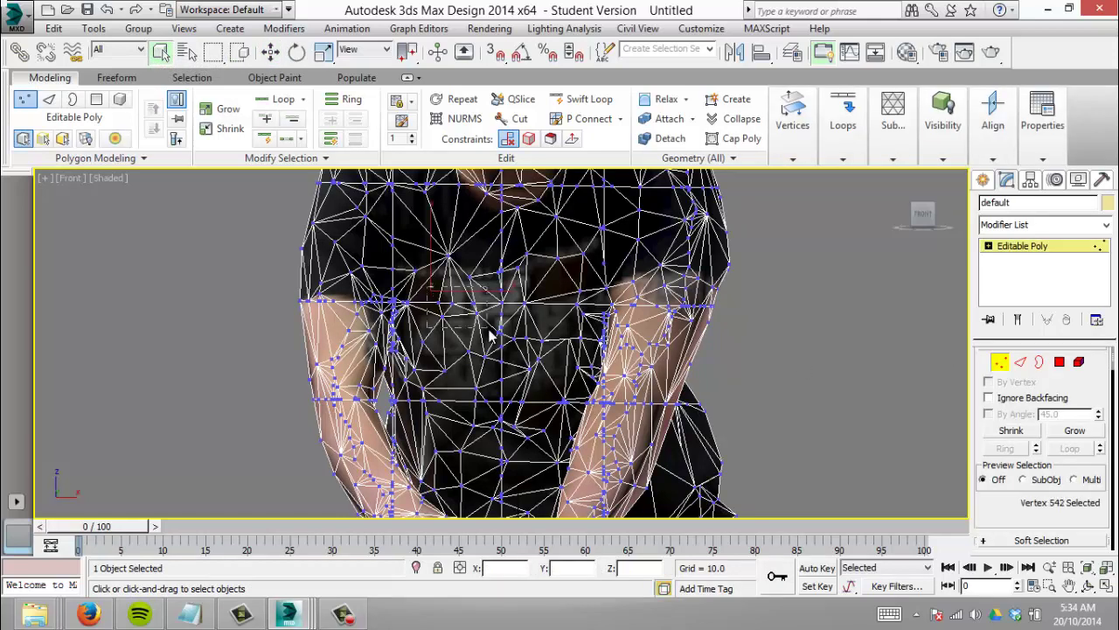
# Step: Try to collapse the vertices across the middle of the chest, including those behind them, then undo the collapse
pyautogui.moveTo(572, 369); pyautogui.dragTo(578, 427)
pyautogui.click(735, 119)
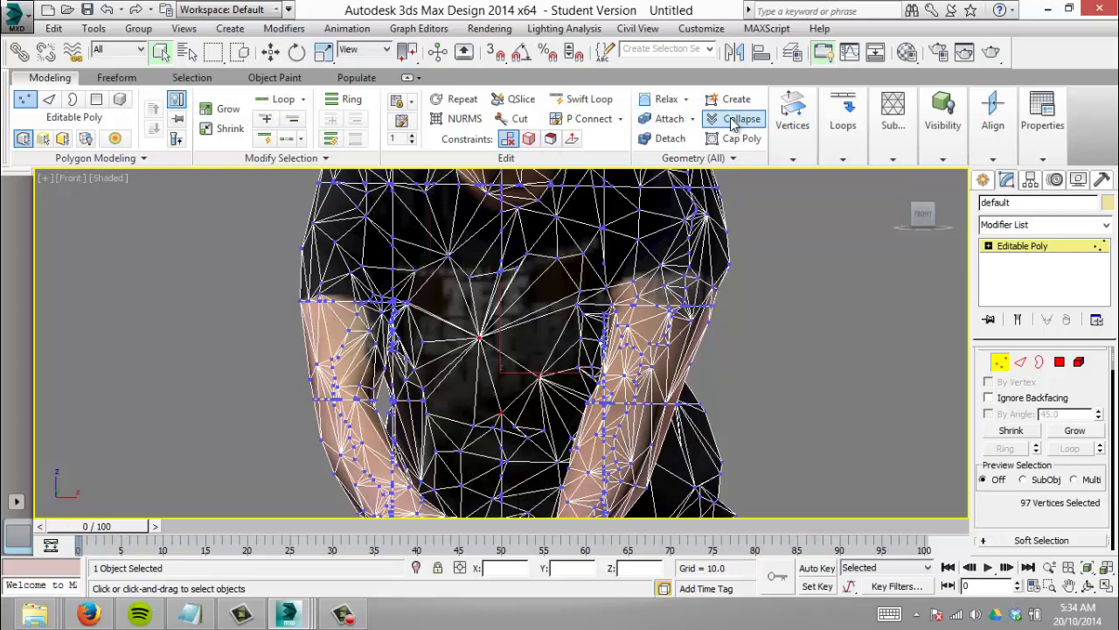
pyautogui.click(475, 346)
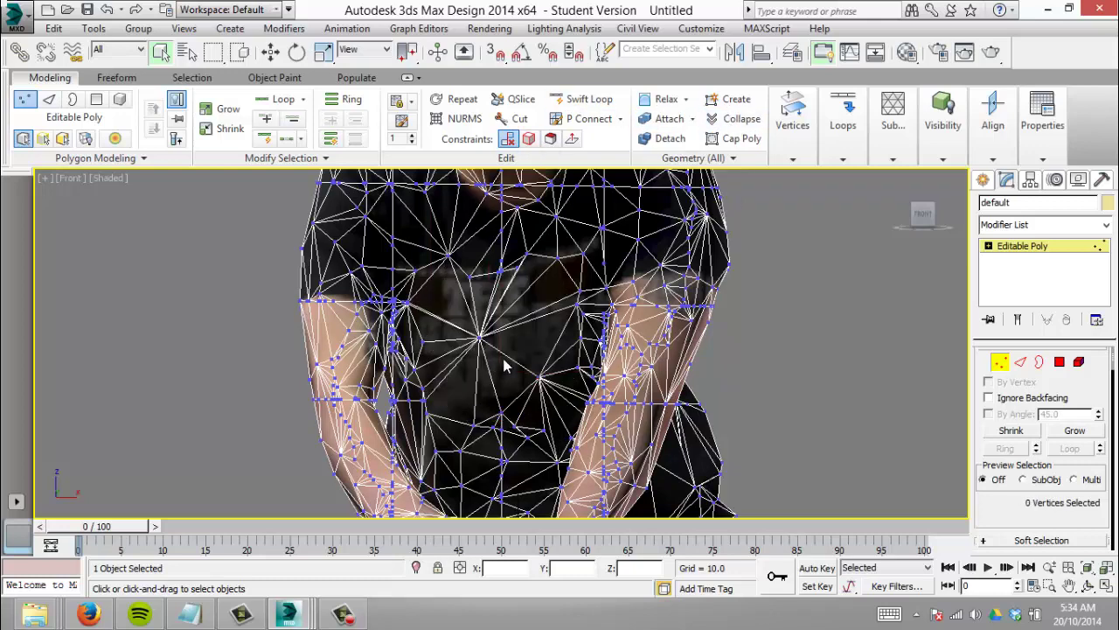
pyautogui.scroll(1, 502, 362)
pyautogui.scroll(-1, 512, 372)
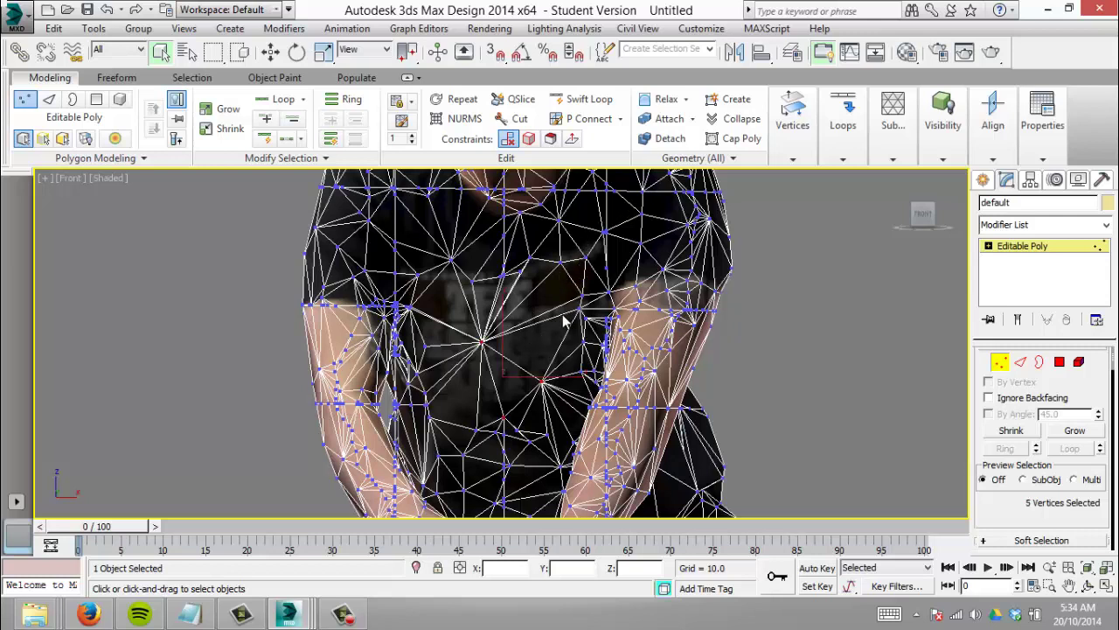
pyautogui.hotkey('ctrl', 'z')
pyautogui.click(560, 386)
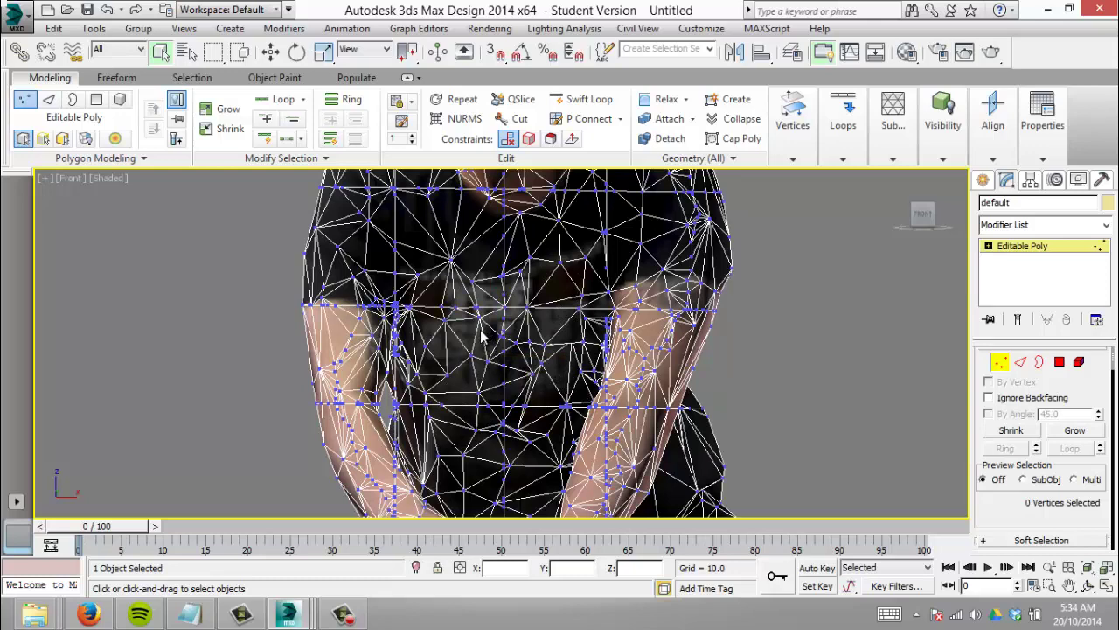
# Step: Collapse the vertex pair beside the chest's vertical centre line, just above the lower slice line, then clear the selection
pyautogui.scroll(2, 490, 280)
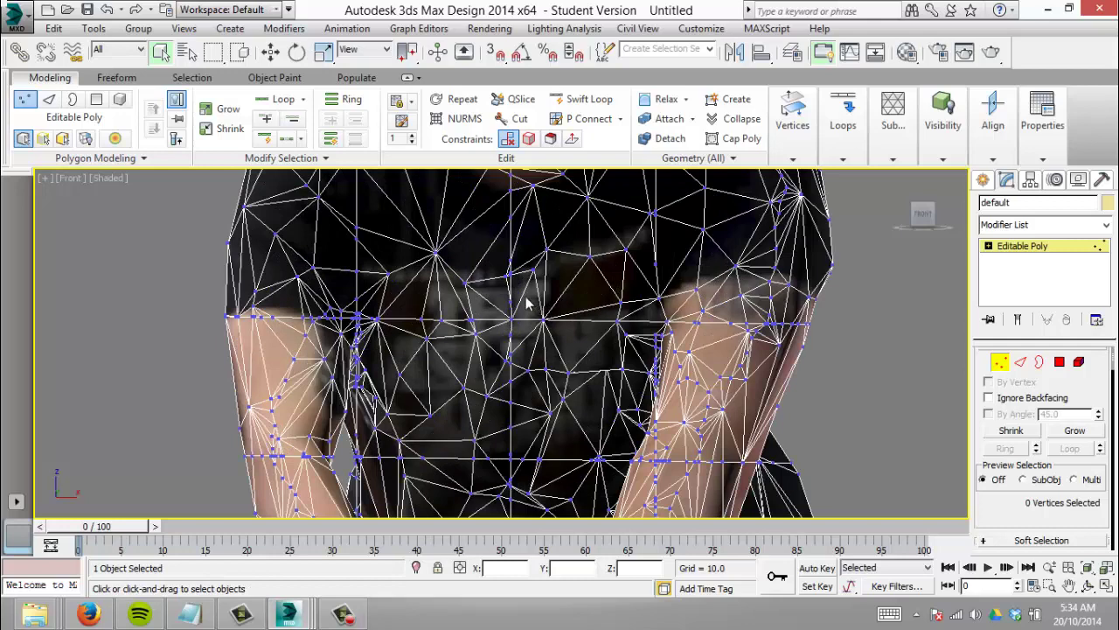
pyautogui.moveTo(433, 268); pyautogui.dragTo(521, 295)
pyautogui.click(734, 118)
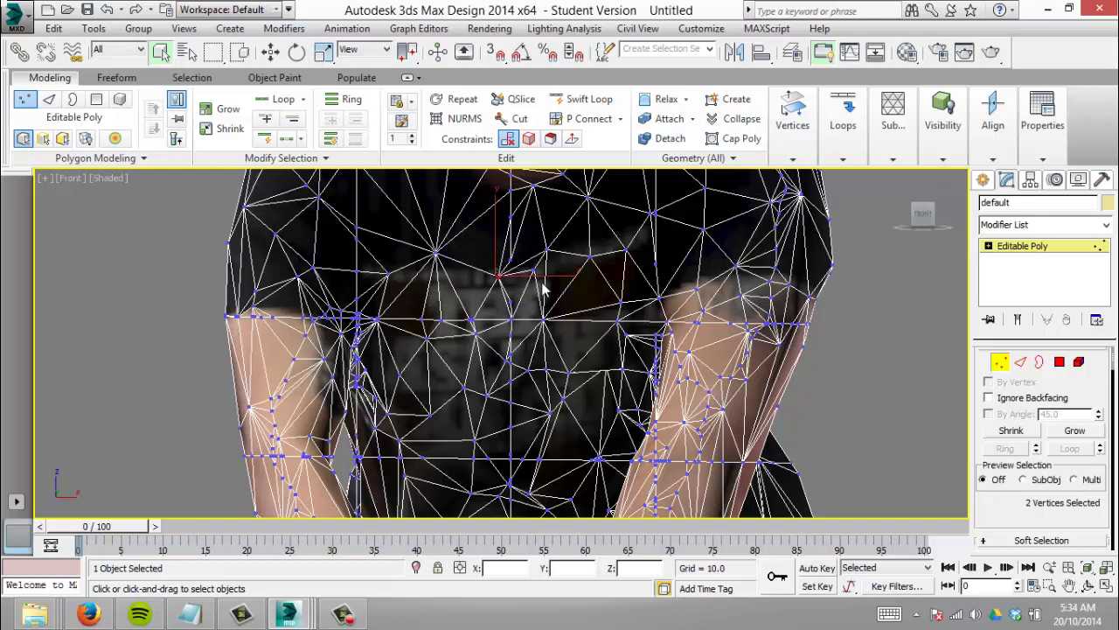
pyautogui.click(516, 294)
# Step: With P Connect, continue the chest's vertical centre line downward from its loose vertex above the lower slice line, then leave the tool
pyautogui.scroll(3, 516, 289)
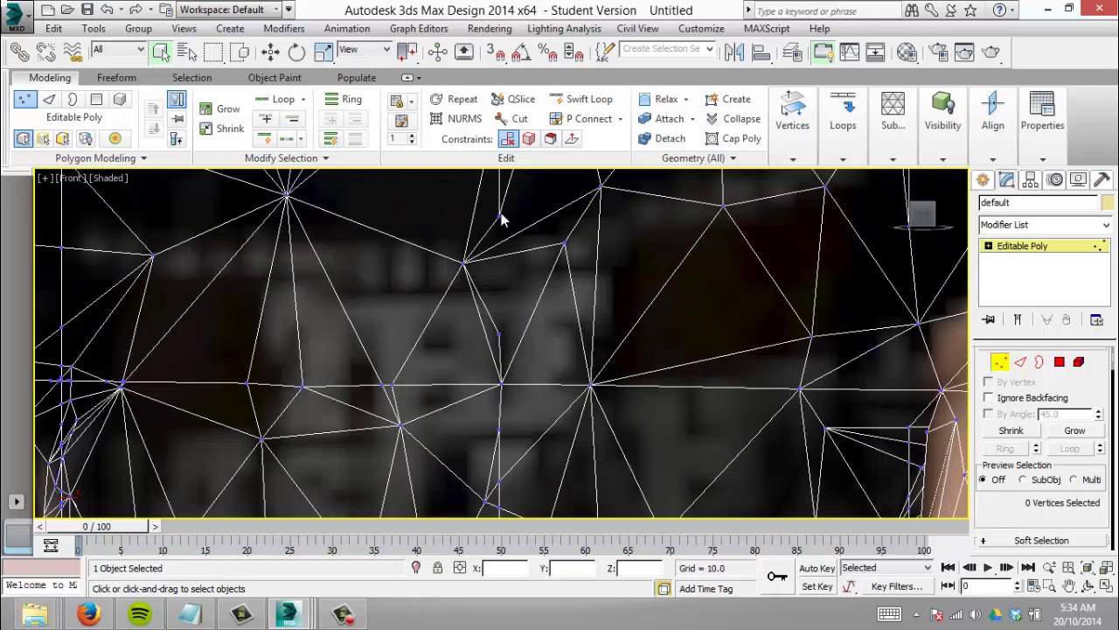
pyautogui.click(587, 118)
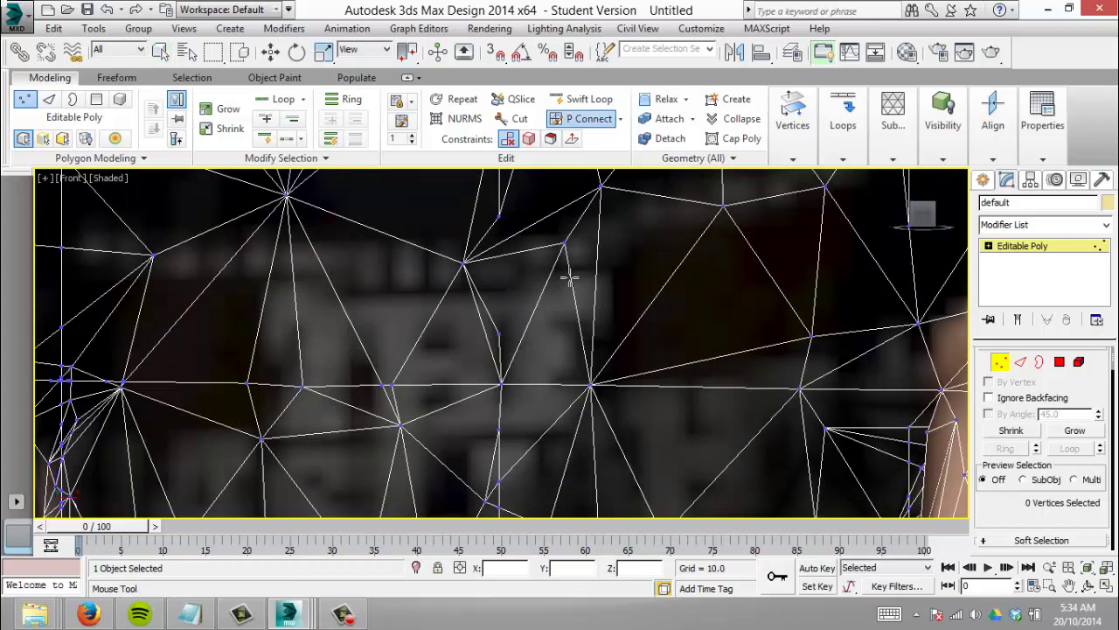
pyautogui.click(500, 215)
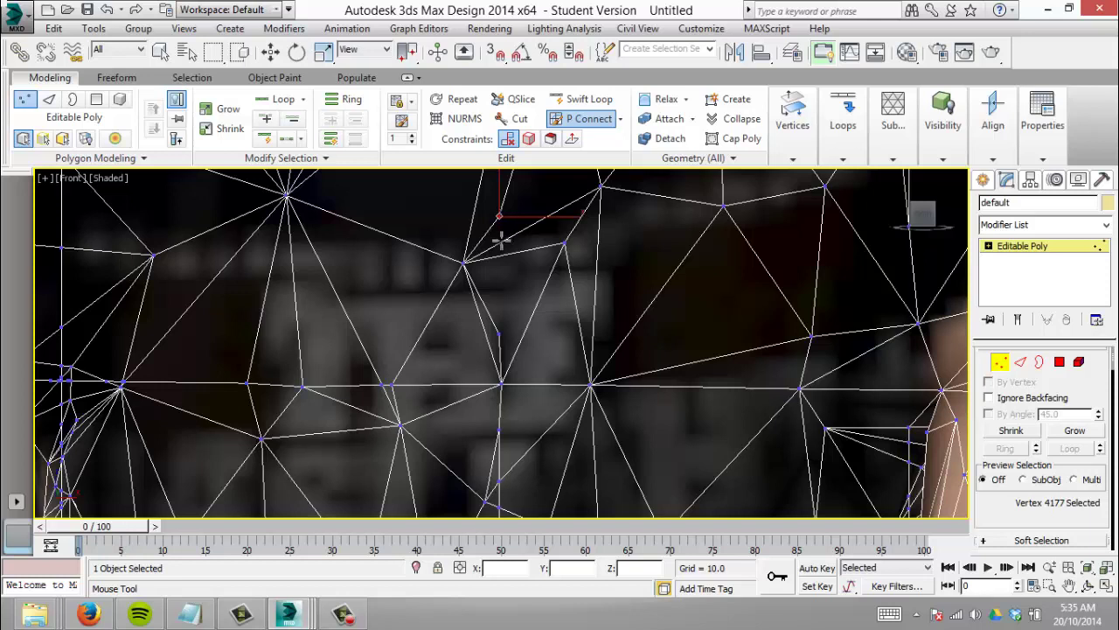
pyautogui.click(501, 244)
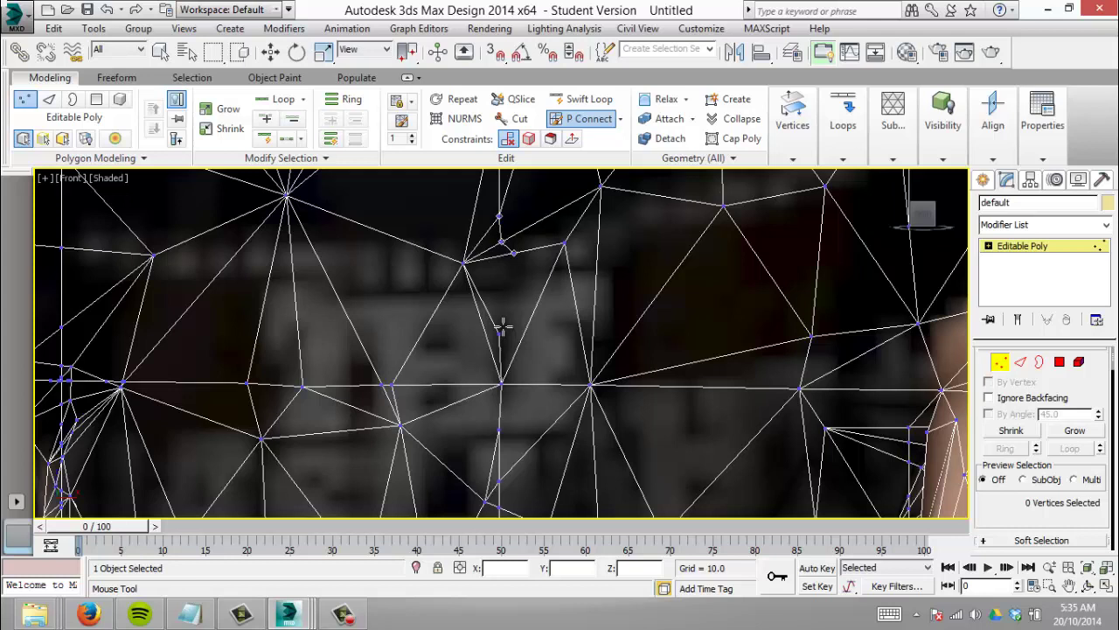
pyautogui.keyDown('ctrl'); pyautogui.moveTo(501, 330); pyautogui.dragTo(499, 334); pyautogui.keyUp('ctrl')
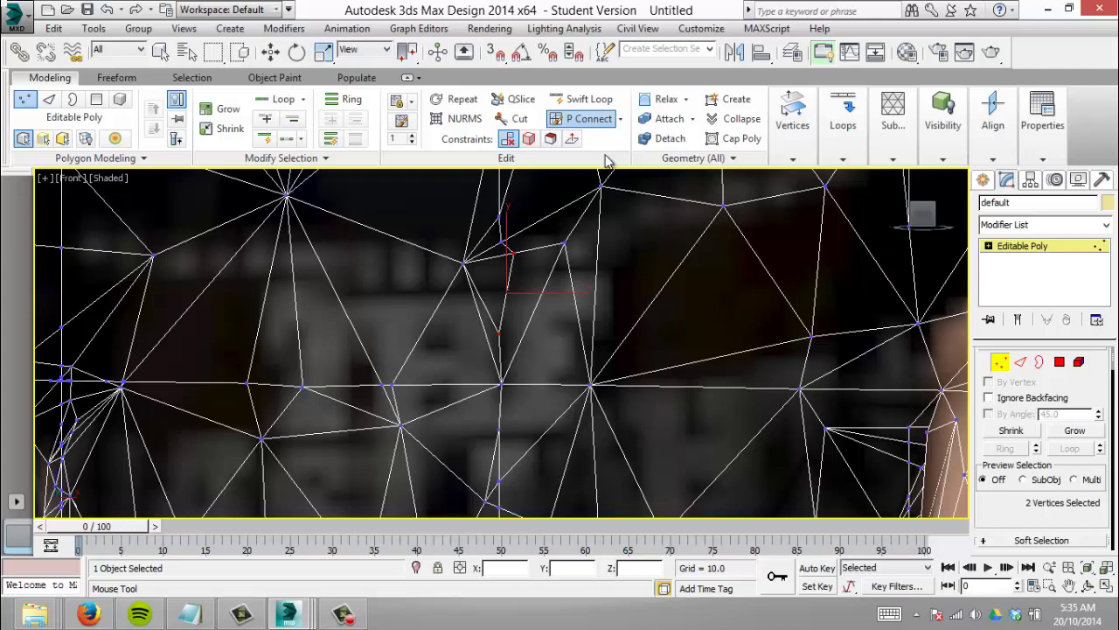
pyautogui.click(590, 122)
pyautogui.scroll(-3, 650, 341)
pyautogui.scroll(-3, 649, 344)
pyautogui.scroll(3, 645, 363)
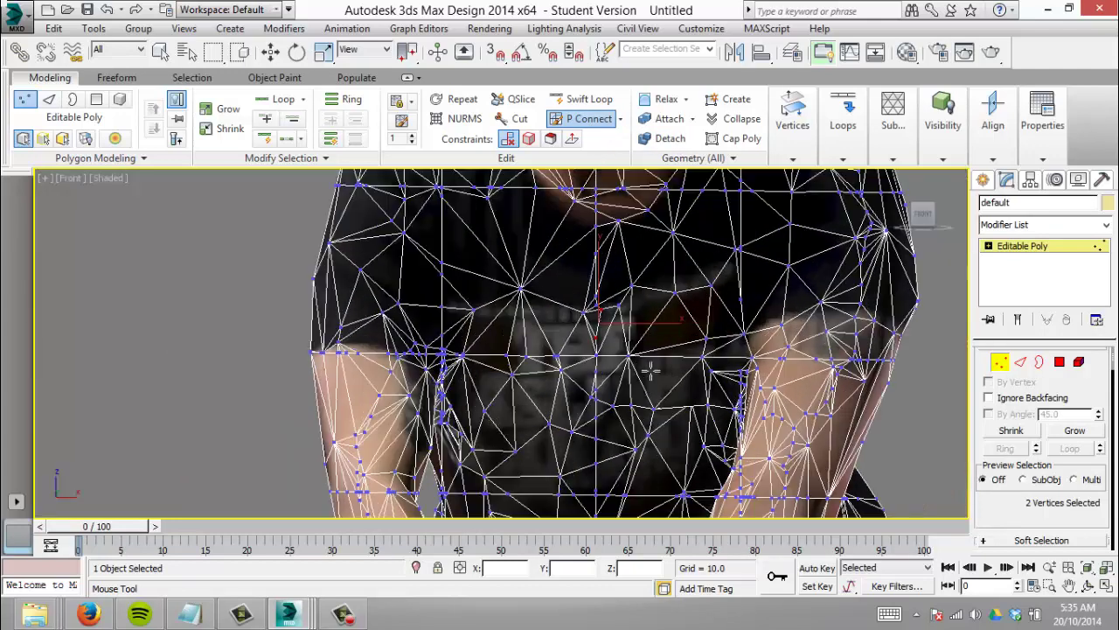
pyautogui.scroll(-2, 631, 354)
pyautogui.scroll(-3, 634, 353)
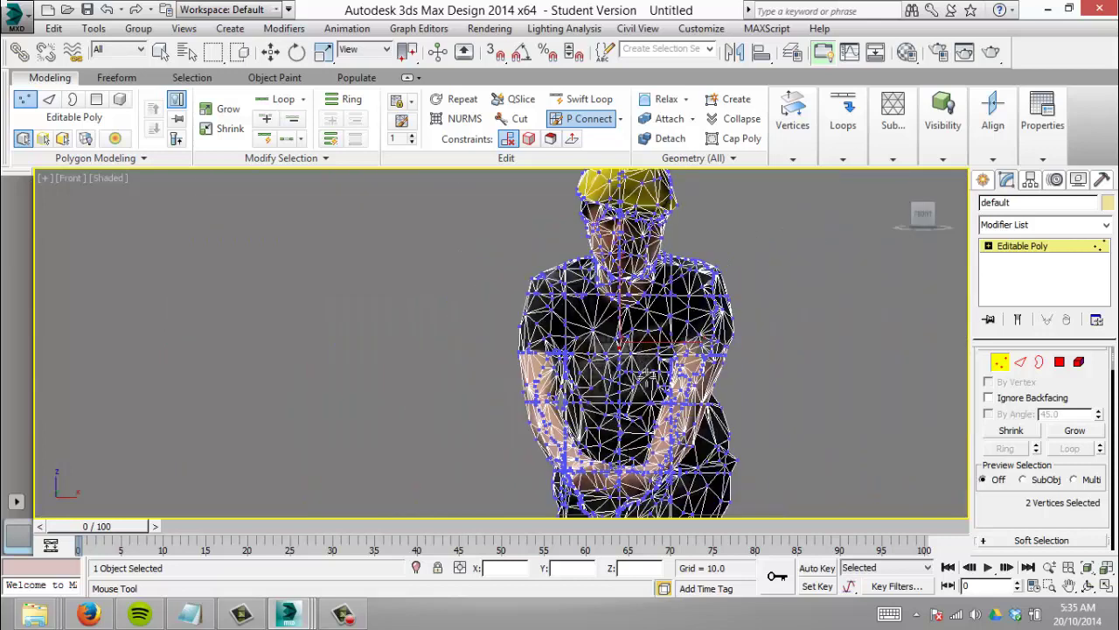
pyautogui.scroll(4, 647, 381)
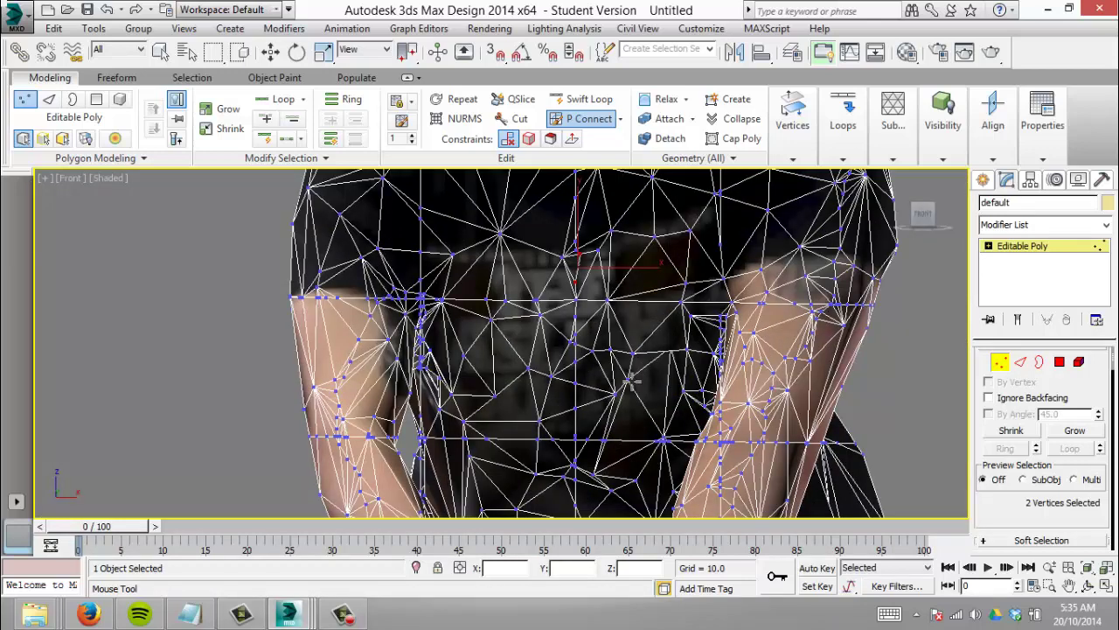
pyautogui.rightClick(584, 255)
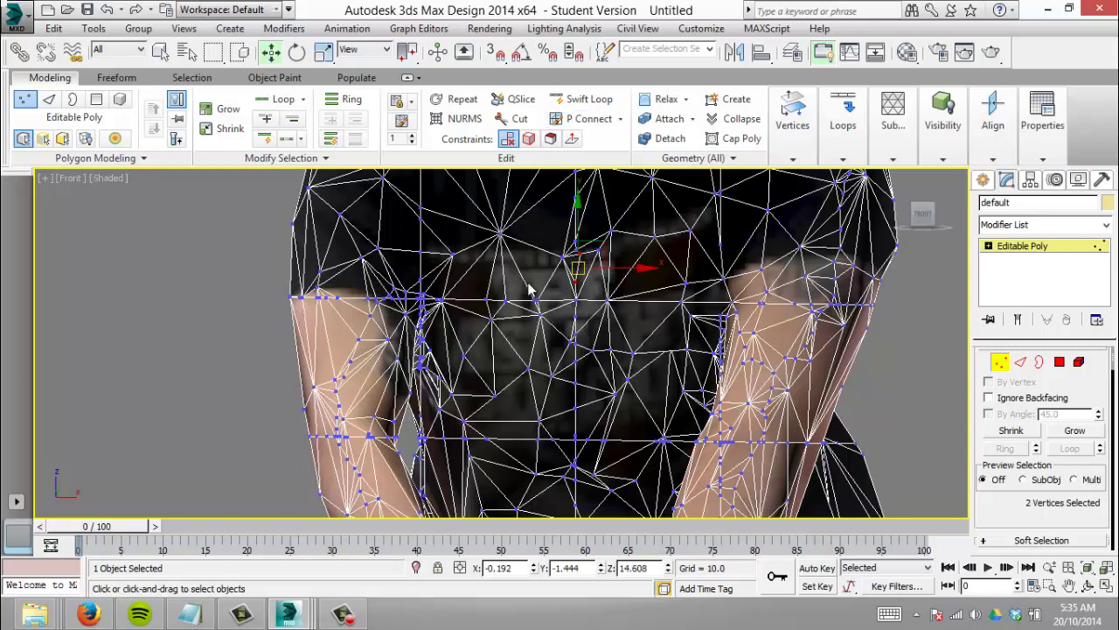
# Step: Select the vertices around the chest's centre at the lower slice line and examine them in the Left view of the four-viewport layout
pyautogui.moveTo(529, 289); pyautogui.dragTo(632, 371)
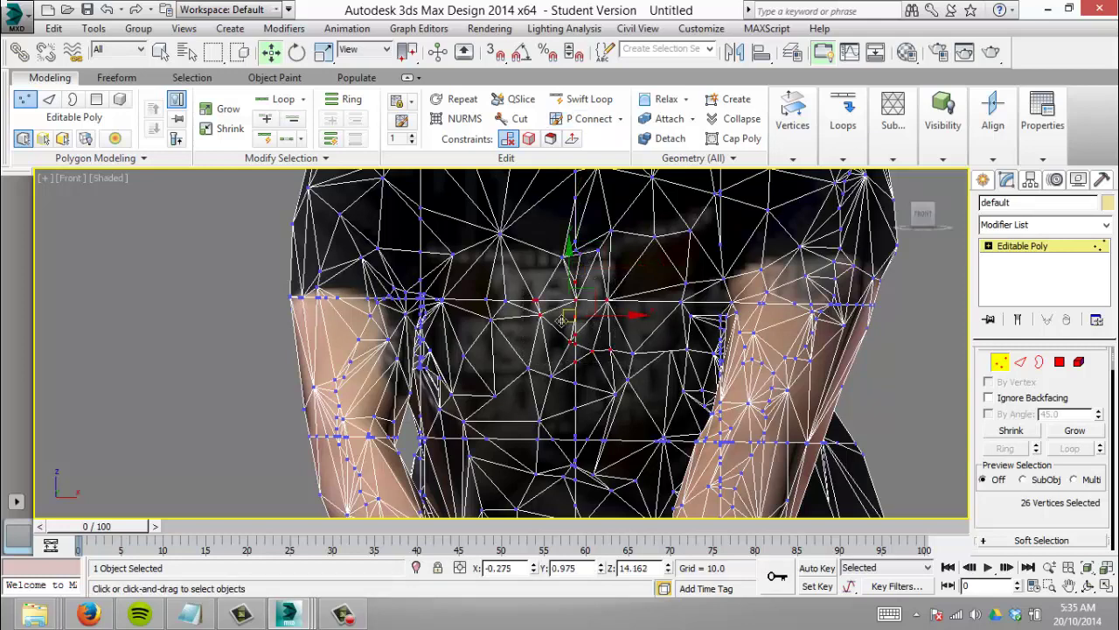
pyautogui.scroll(-2, 632, 341)
pyautogui.scroll(-1, 631, 341)
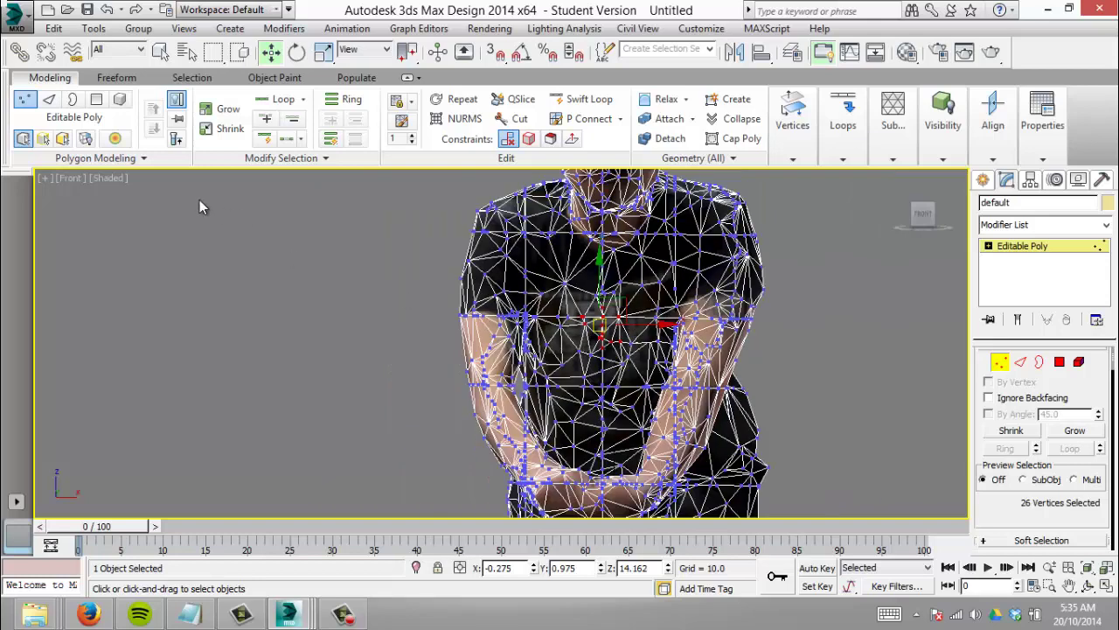
pyautogui.hotkey('alt', 'w')
pyautogui.scroll(-5, 283, 370)
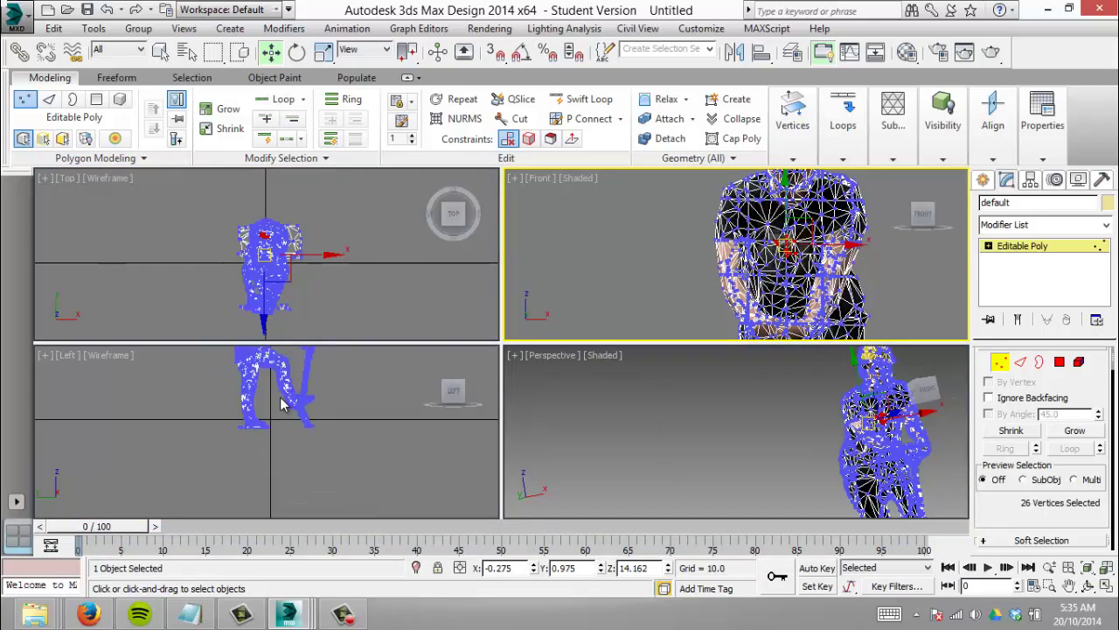
pyautogui.scroll(3, 269, 349)
pyautogui.scroll(5, 269, 354)
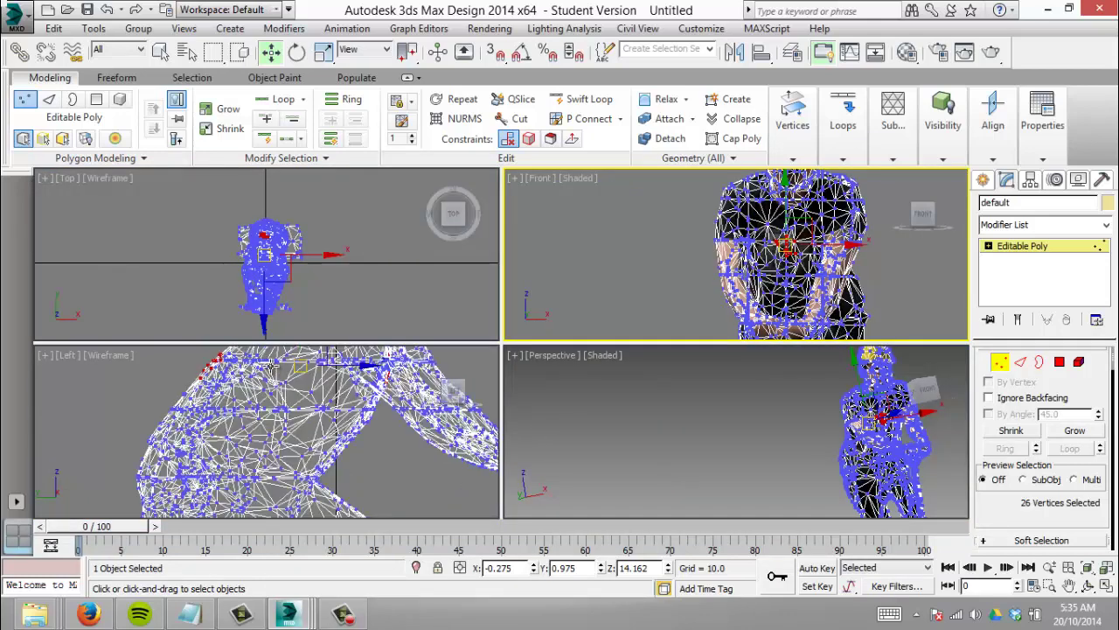
pyautogui.scroll(-4, 289, 367)
pyautogui.scroll(4, 306, 362)
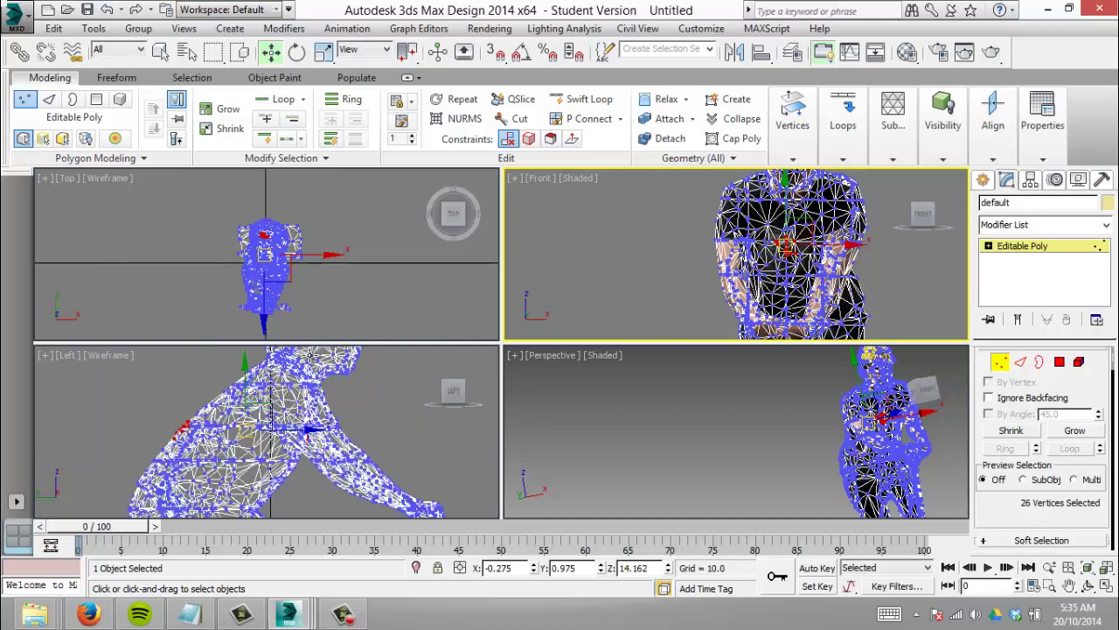
pyautogui.scroll(-3, 306, 363)
pyautogui.scroll(2, 310, 363)
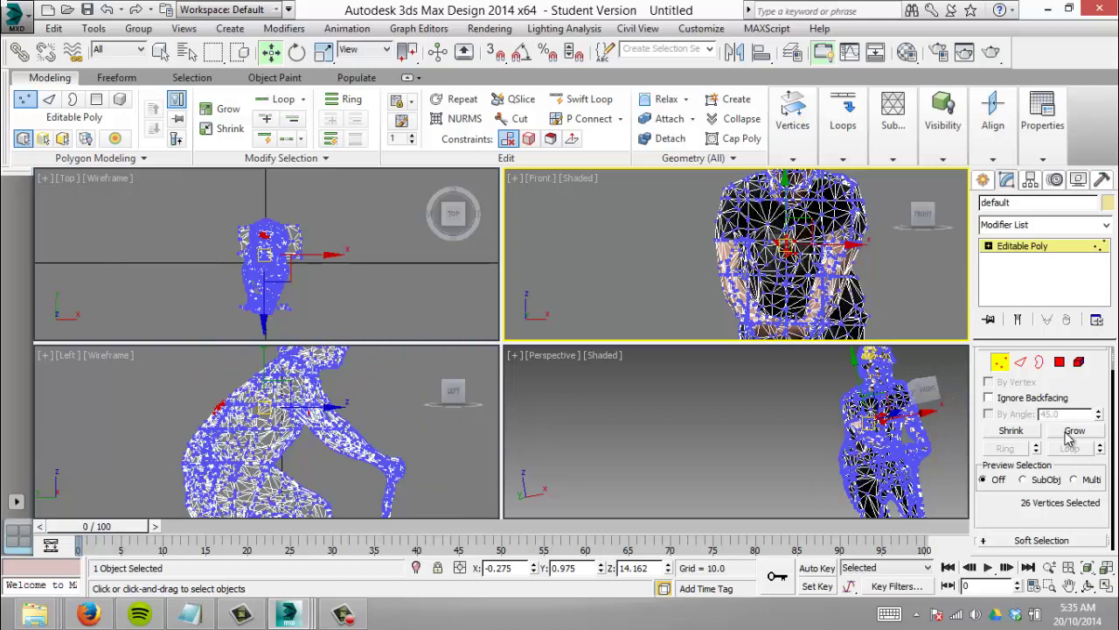
# Step: Try to flatten the selected torso vertices to the Front view plane with View Align
pyautogui.moveTo(1051, 336); pyautogui.dragTo(1026, 271)
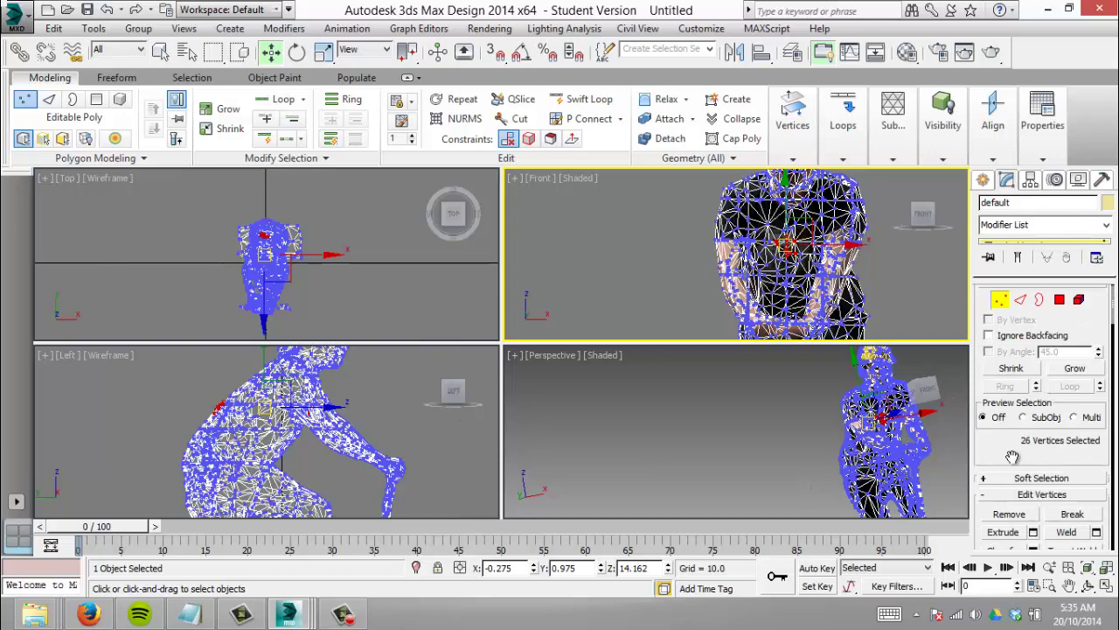
pyautogui.scroll(-5, 1026, 271)
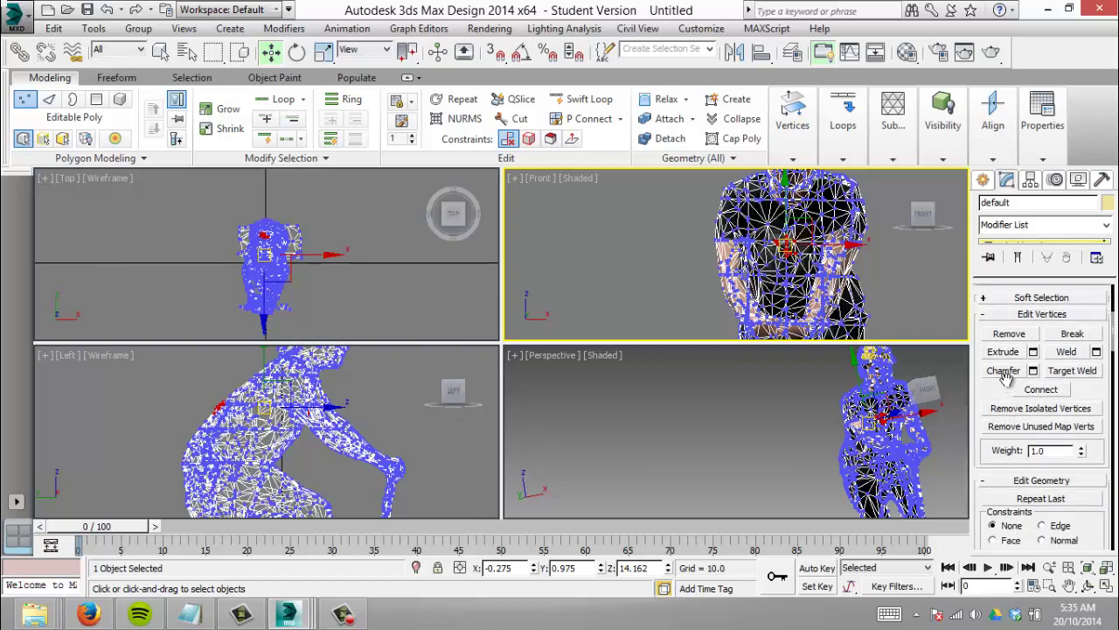
pyautogui.scroll(-3, 1049, 393)
pyautogui.scroll(-3, 1094, 381)
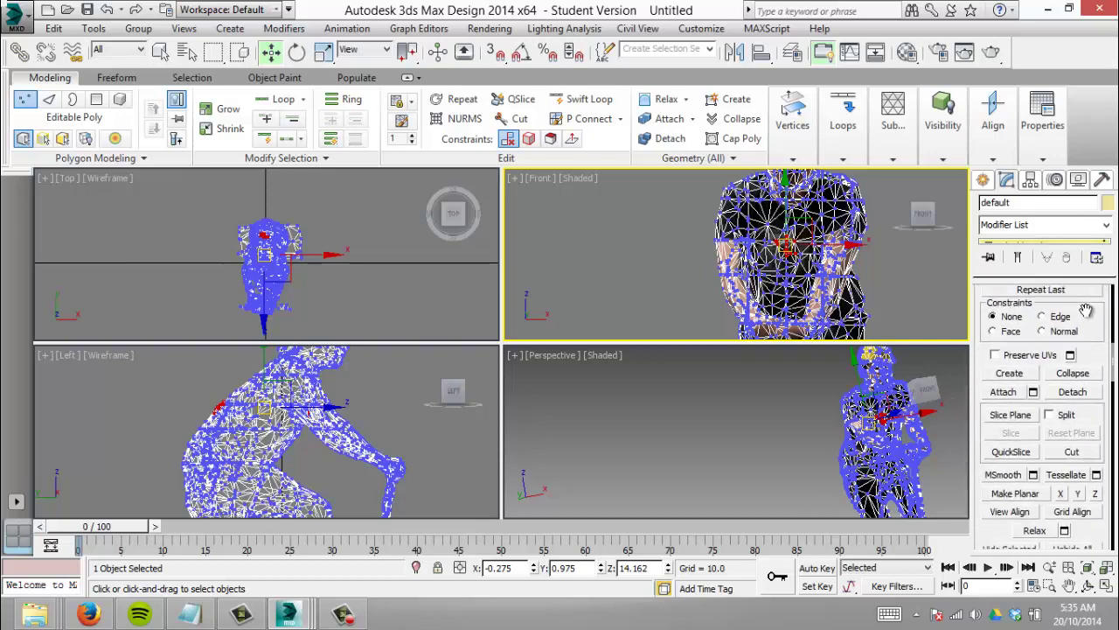
pyautogui.scroll(-3, 1095, 372)
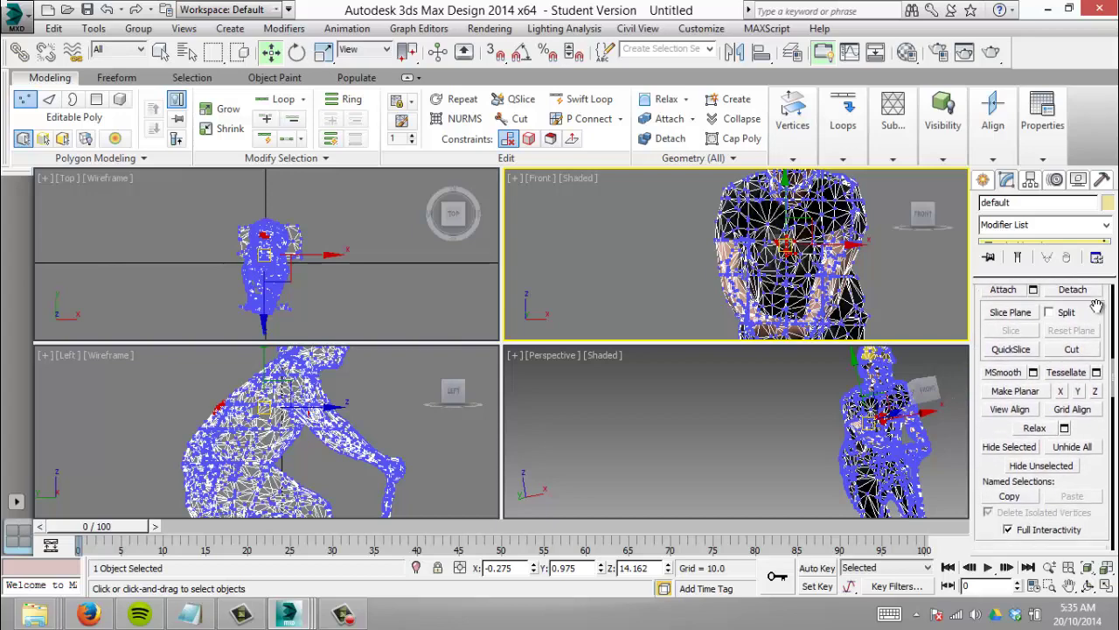
pyautogui.click(1010, 390)
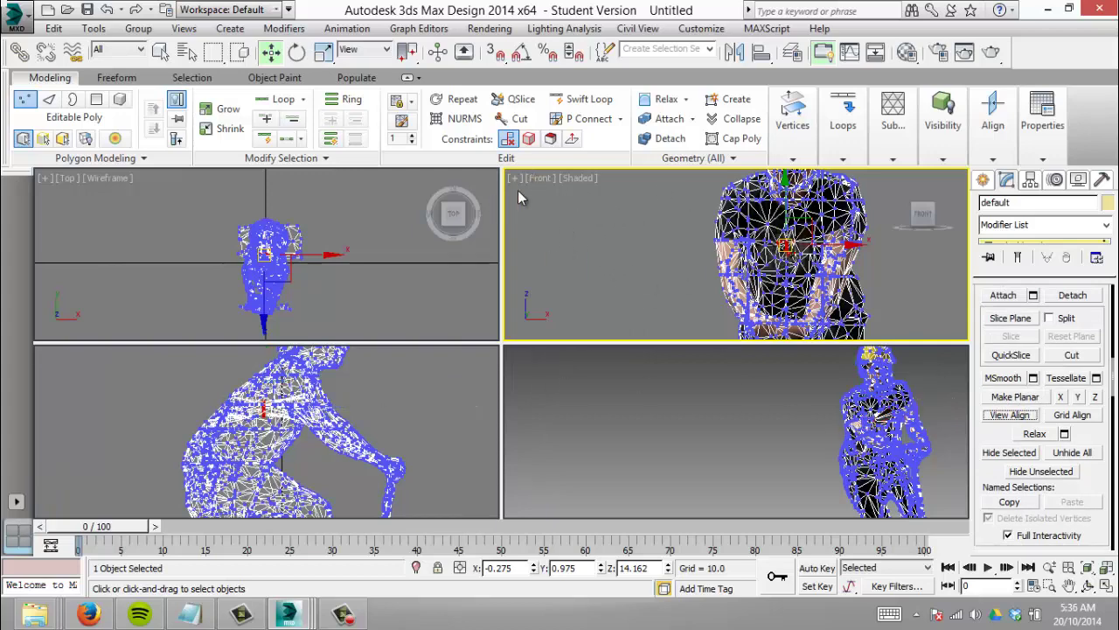
pyautogui.click(563, 352)
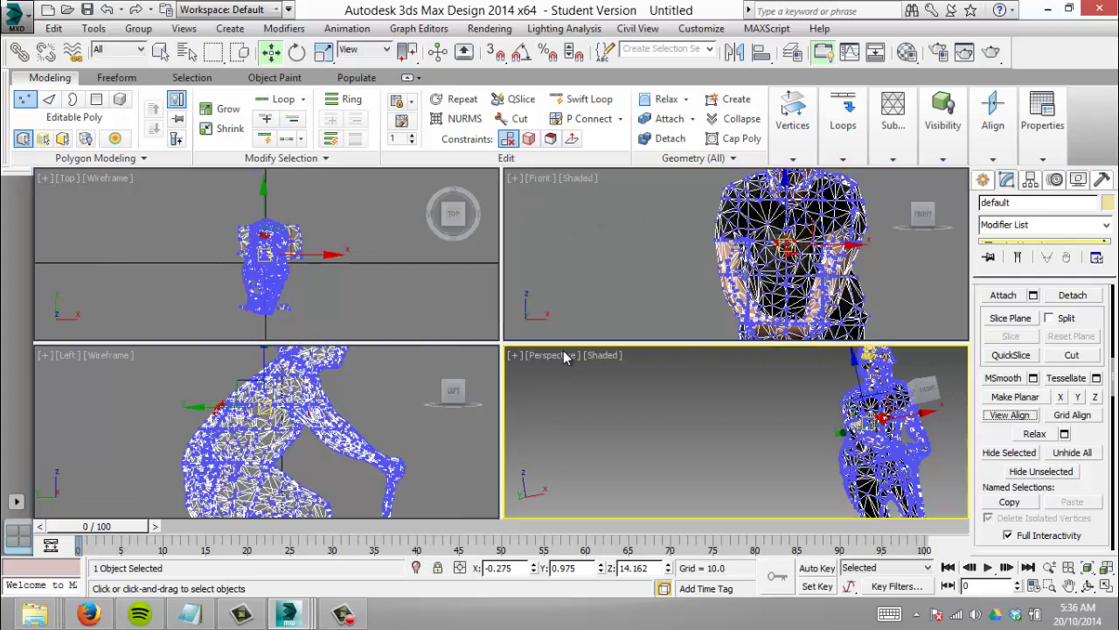
pyautogui.click(164, 359)
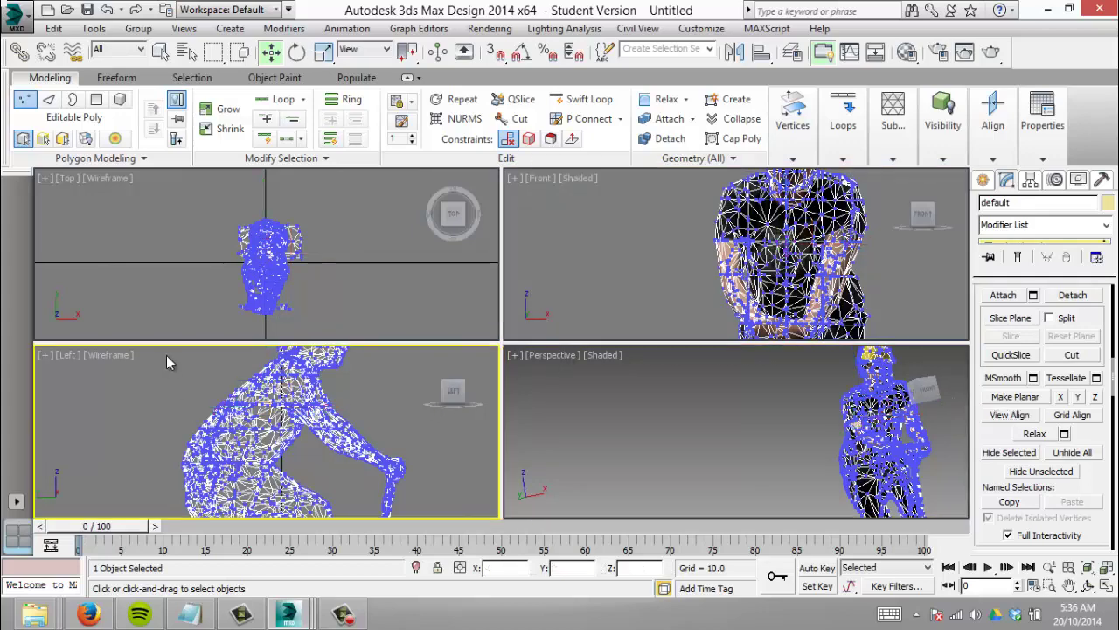
pyautogui.click(629, 351)
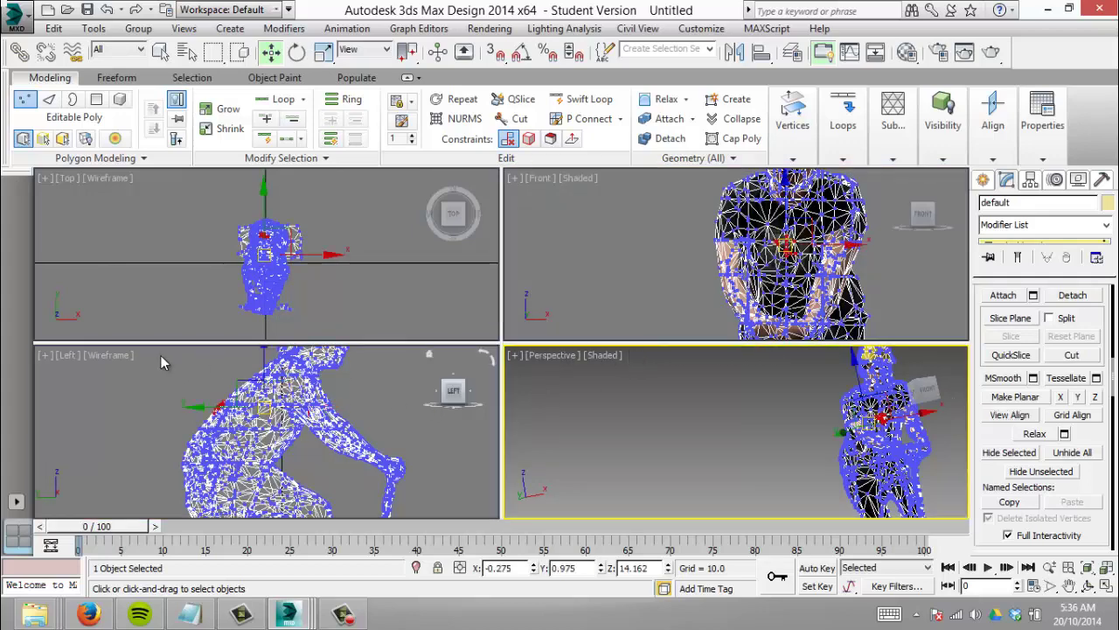
# Step: Flatten the selected torso vertices to the Left view plane with View Align
pyautogui.click(71, 355)
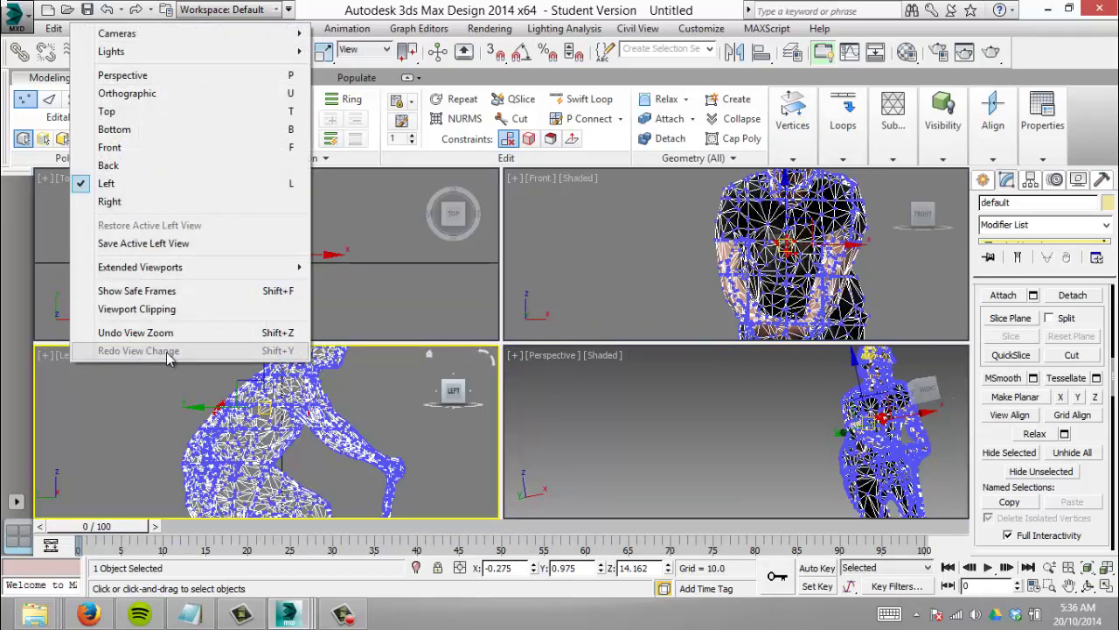
pyautogui.click(499, 339)
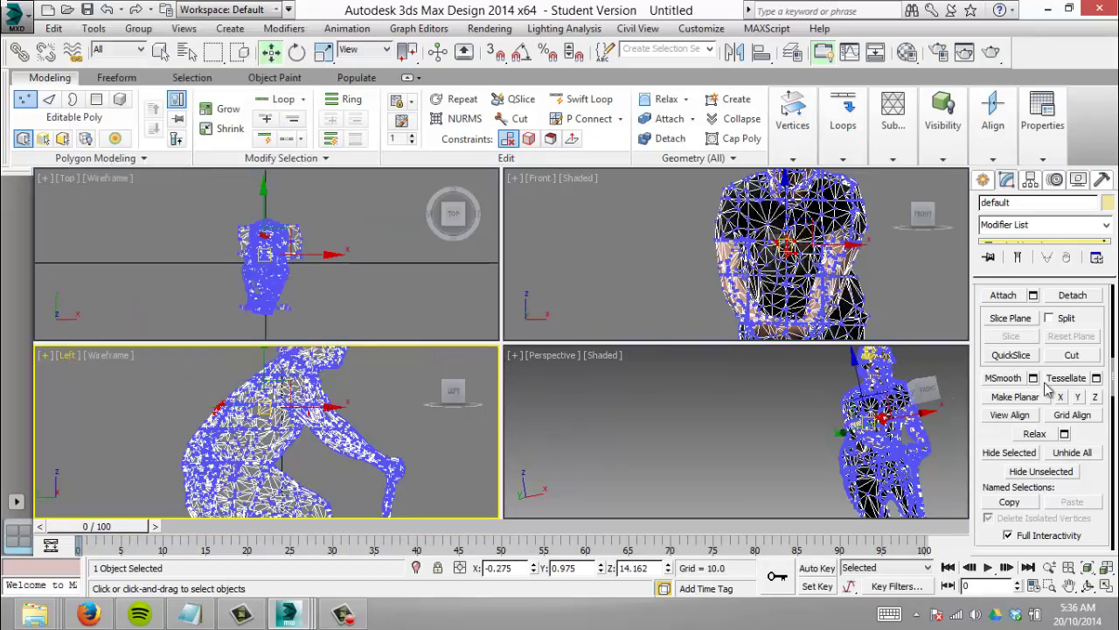
pyautogui.click(999, 416)
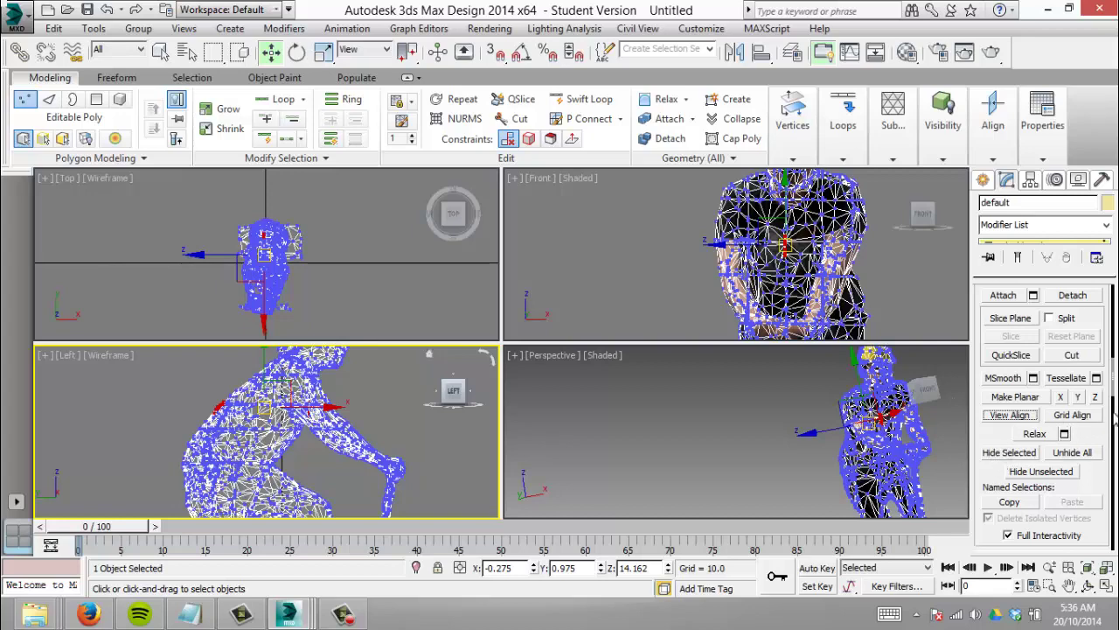
# Step: Clear the vertex selection in the Front view
pyautogui.scroll(-2, 1094, 468)
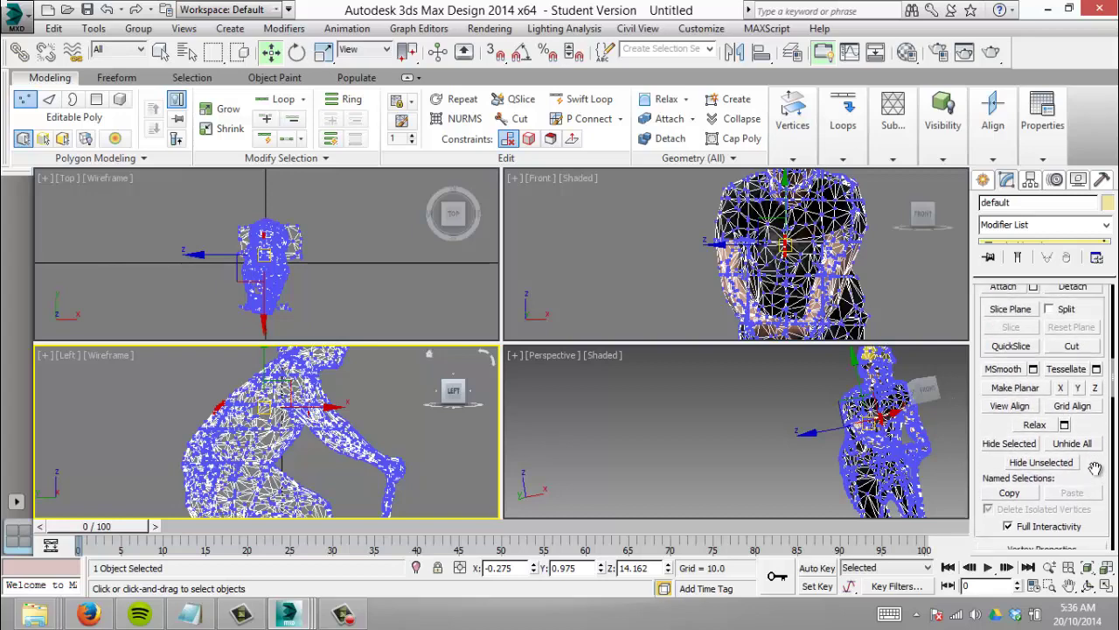
pyautogui.scroll(2, 1095, 468)
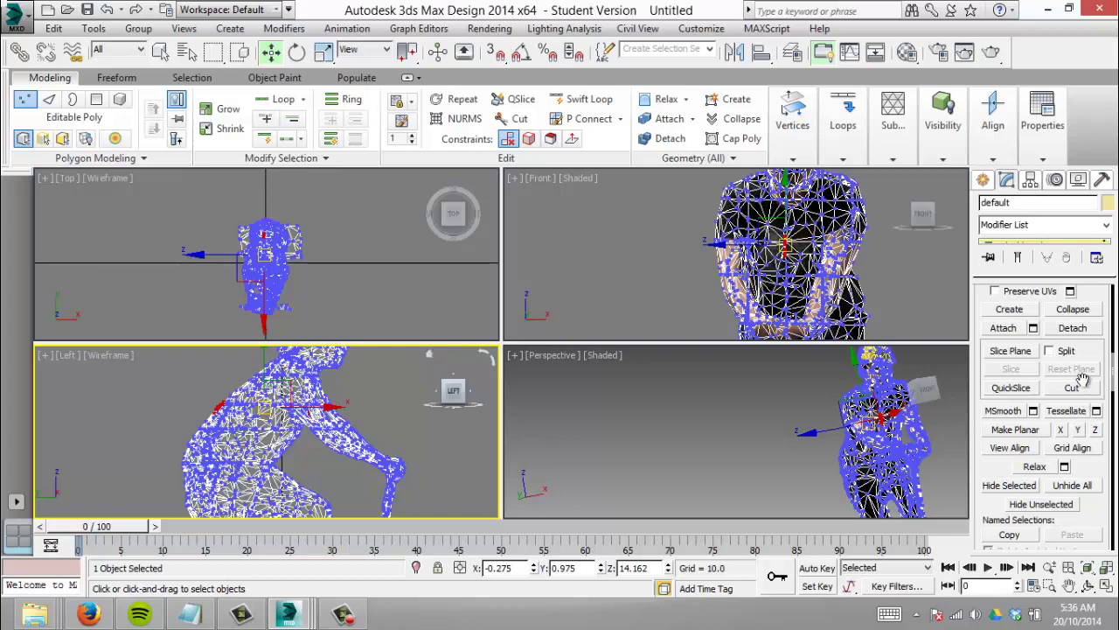
pyautogui.scroll(3, 1084, 380)
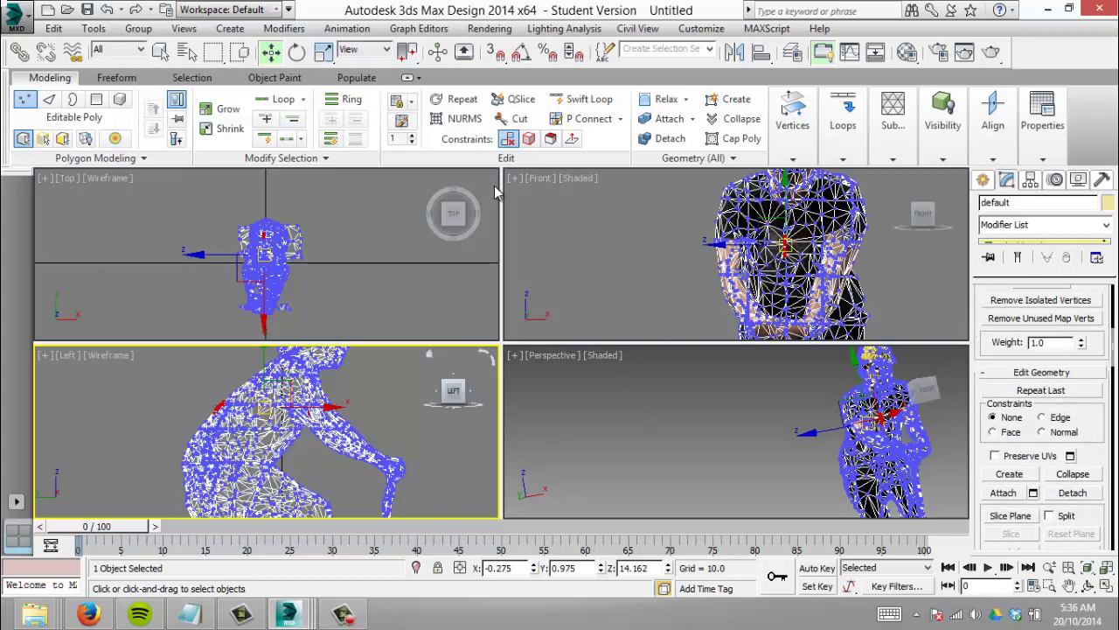
pyautogui.scroll(-1, 792, 250)
pyautogui.scroll(1, 794, 250)
pyautogui.click(796, 250)
pyautogui.scroll(-3, 796, 250)
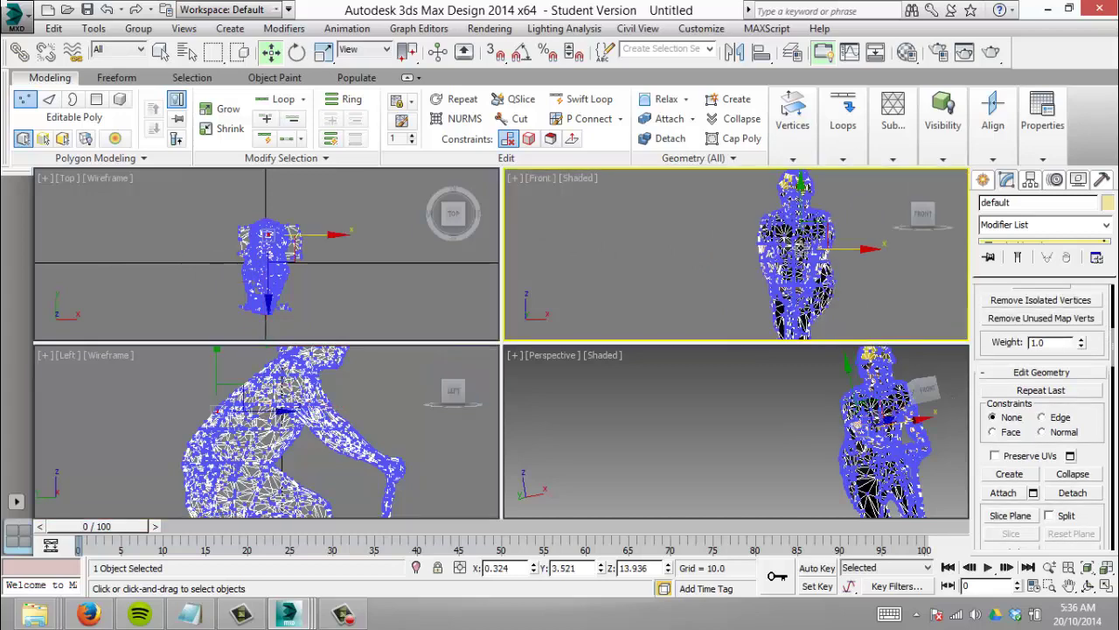
pyautogui.click(844, 261)
pyautogui.scroll(3, 835, 261)
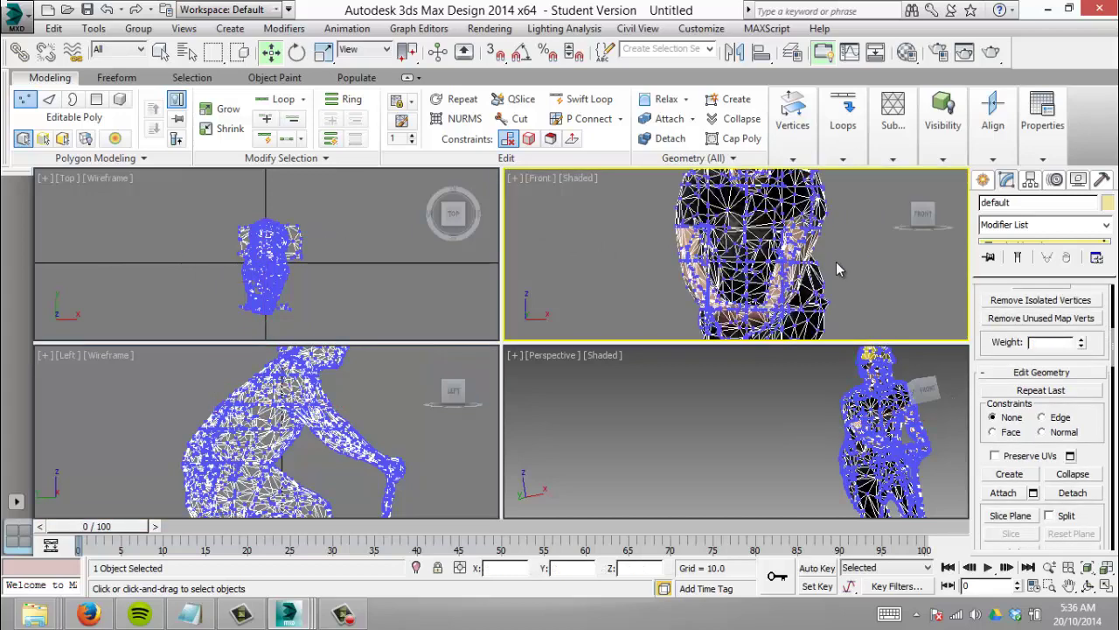
pyautogui.scroll(-1, 839, 253)
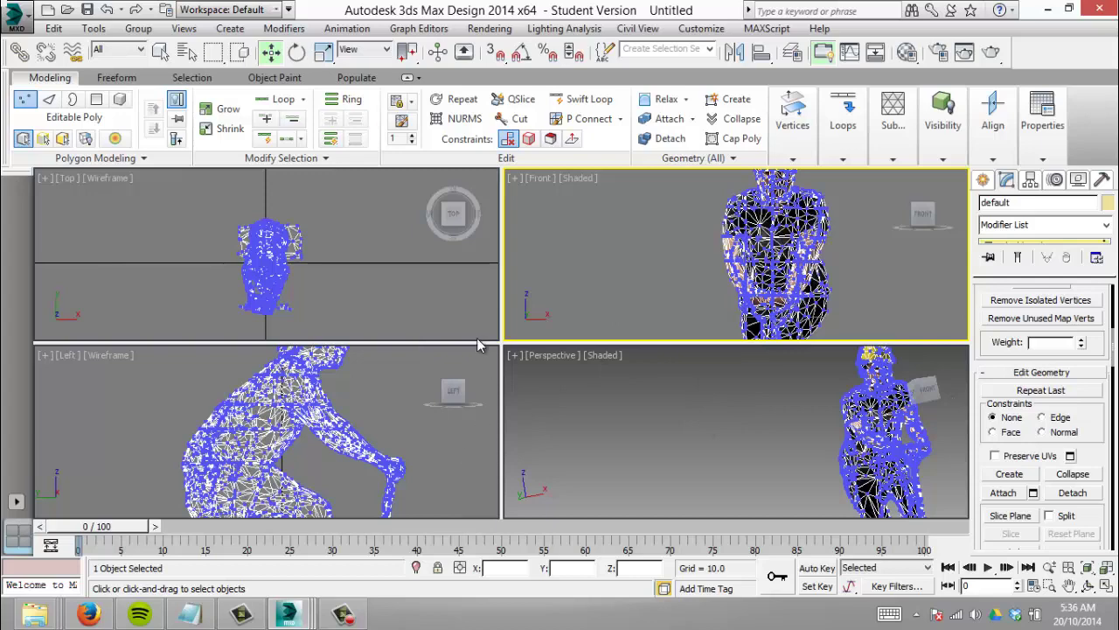
pyautogui.click(343, 614)
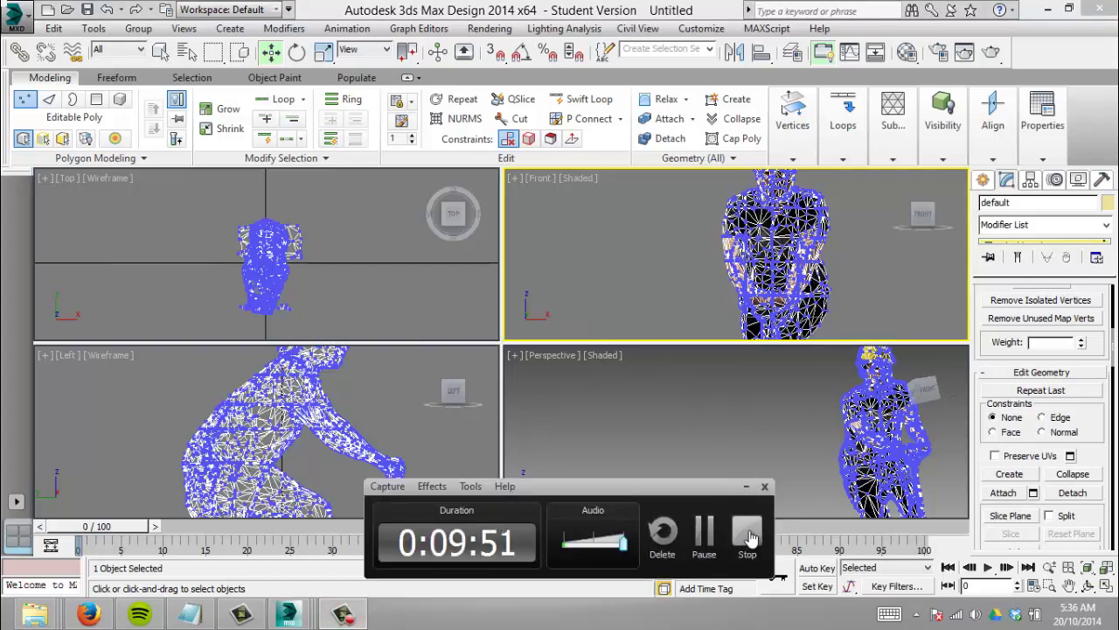